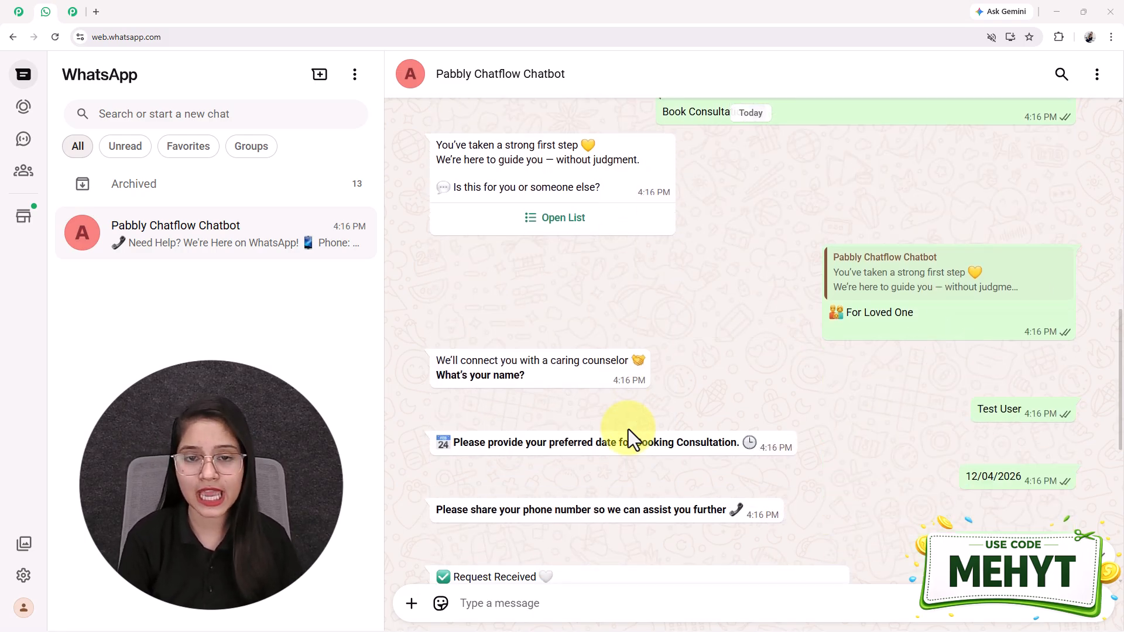
- Switch to the Pabbly Chatflow website tab
scroll(627, 429, up, 8)
scroll(627, 429, up, 5)
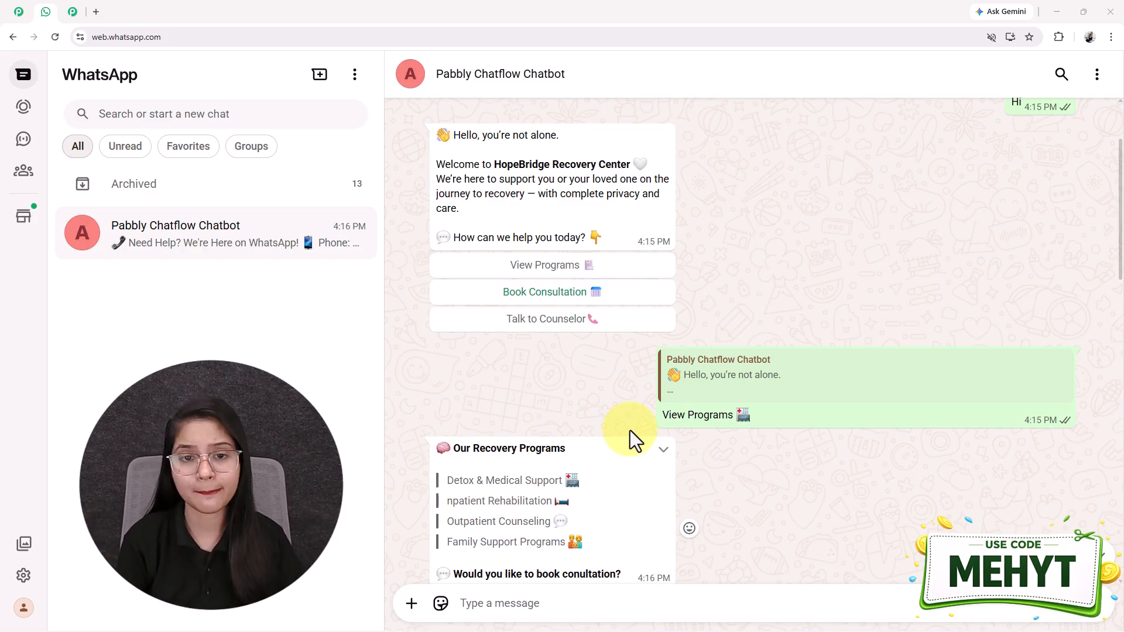
scroll(599, 273, up, 1)
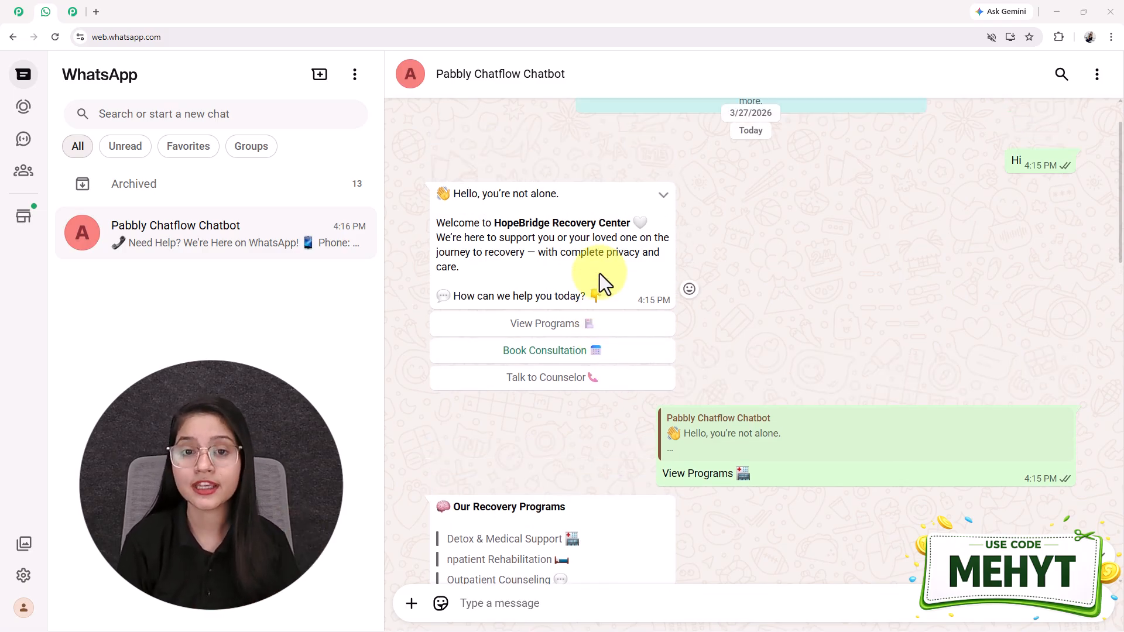
scroll(599, 273, up, 1)
scroll(600, 273, down, 3)
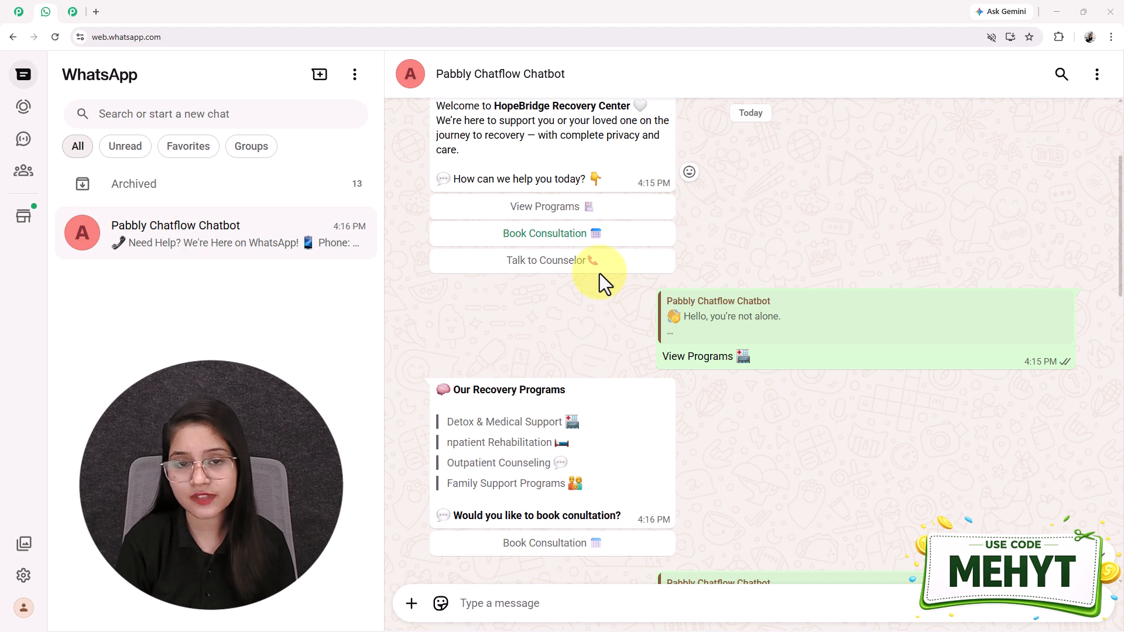
scroll(599, 273, up, 3)
scroll(605, 307, down, 1)
scroll(605, 307, up, 1)
scroll(605, 307, down, 2)
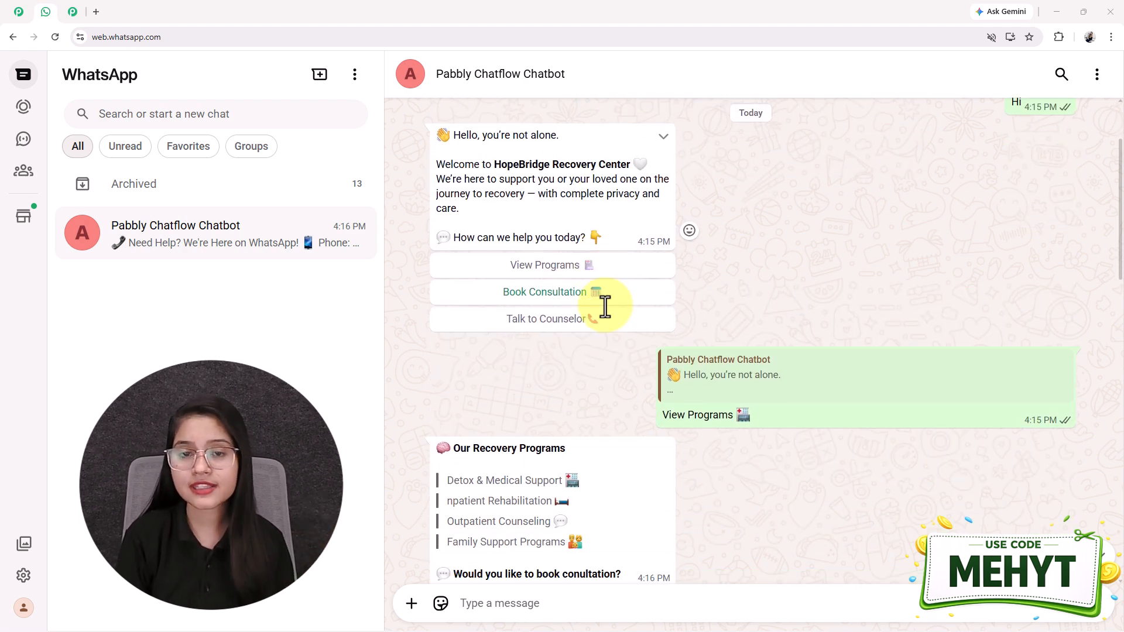
scroll(604, 307, down, 5)
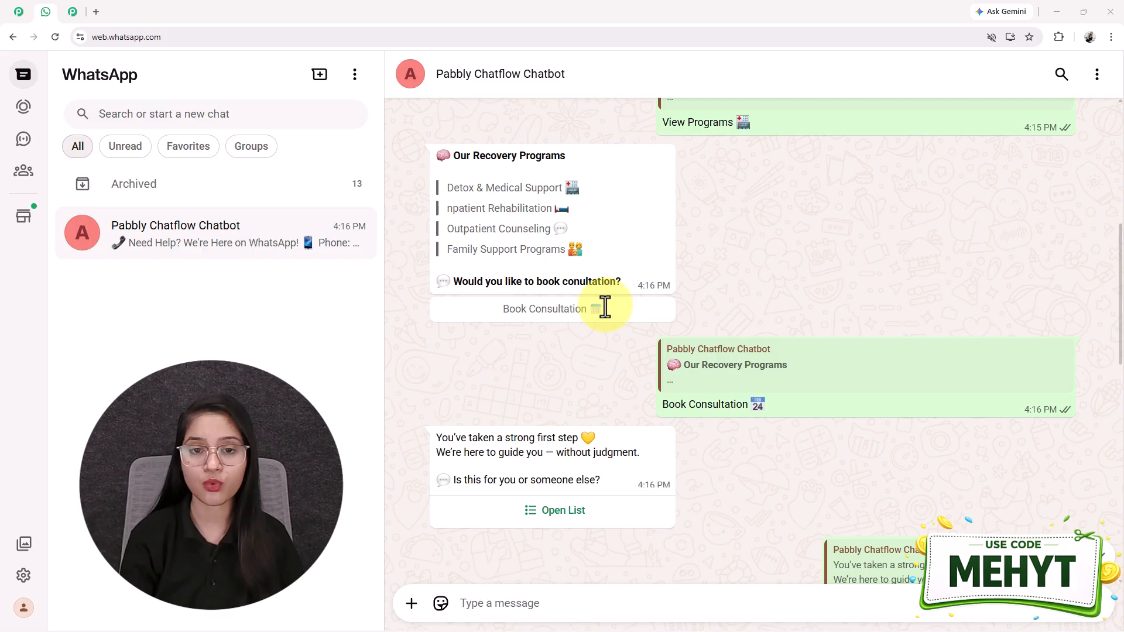
scroll(604, 306, up, 3)
scroll(604, 306, up, 4)
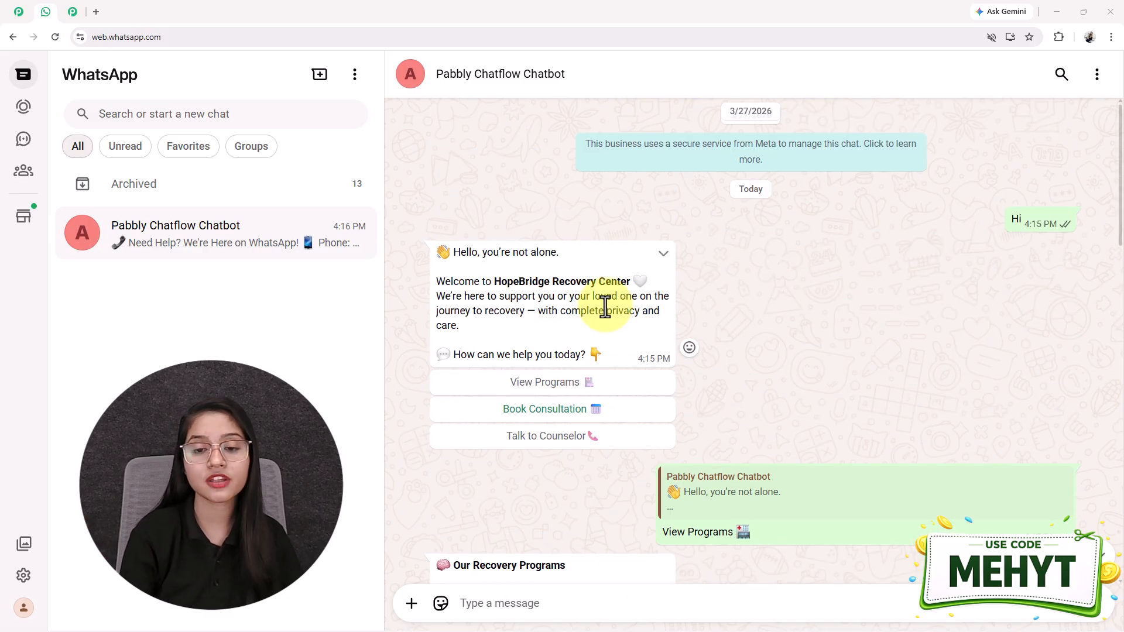
scroll(604, 306, down, 12)
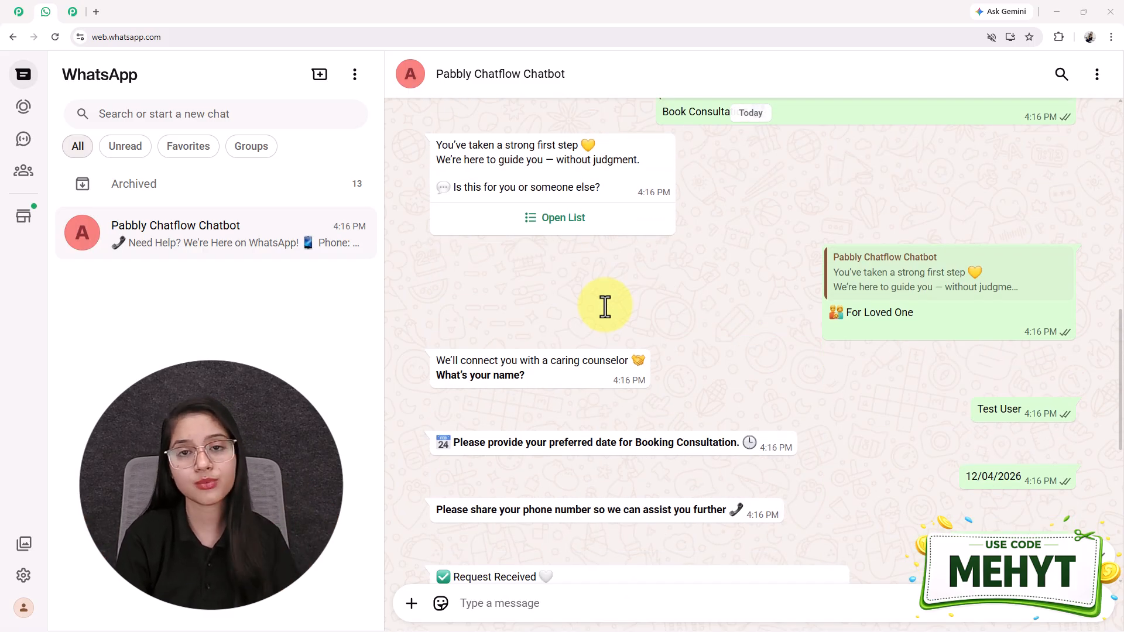
scroll(605, 307, down, 4)
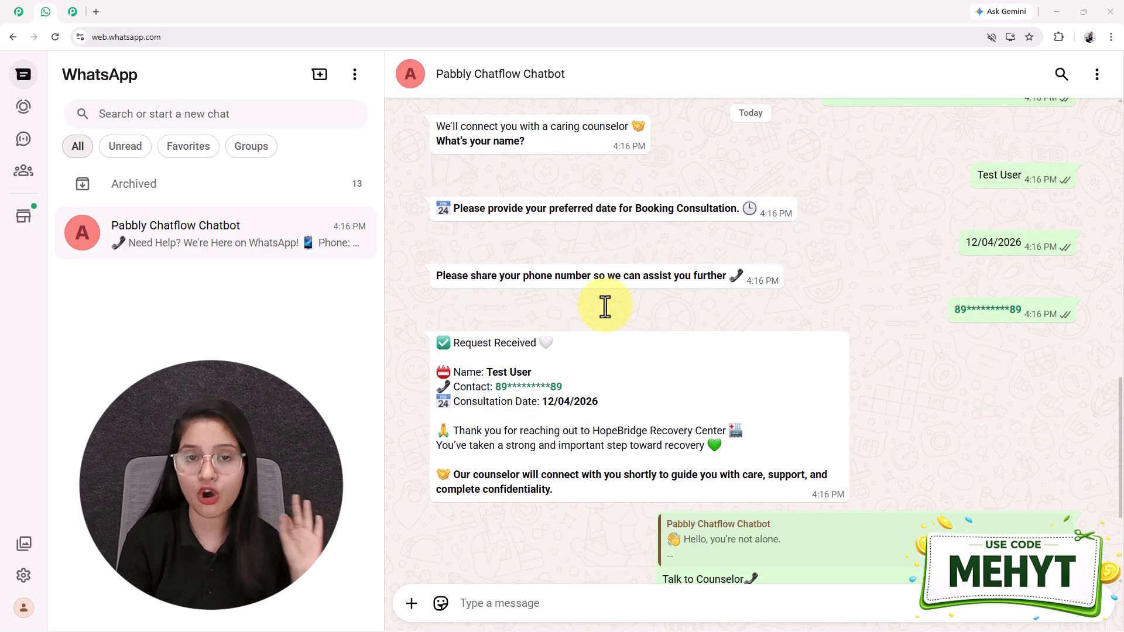
scroll(605, 307, up, 5)
scroll(605, 306, up, 1)
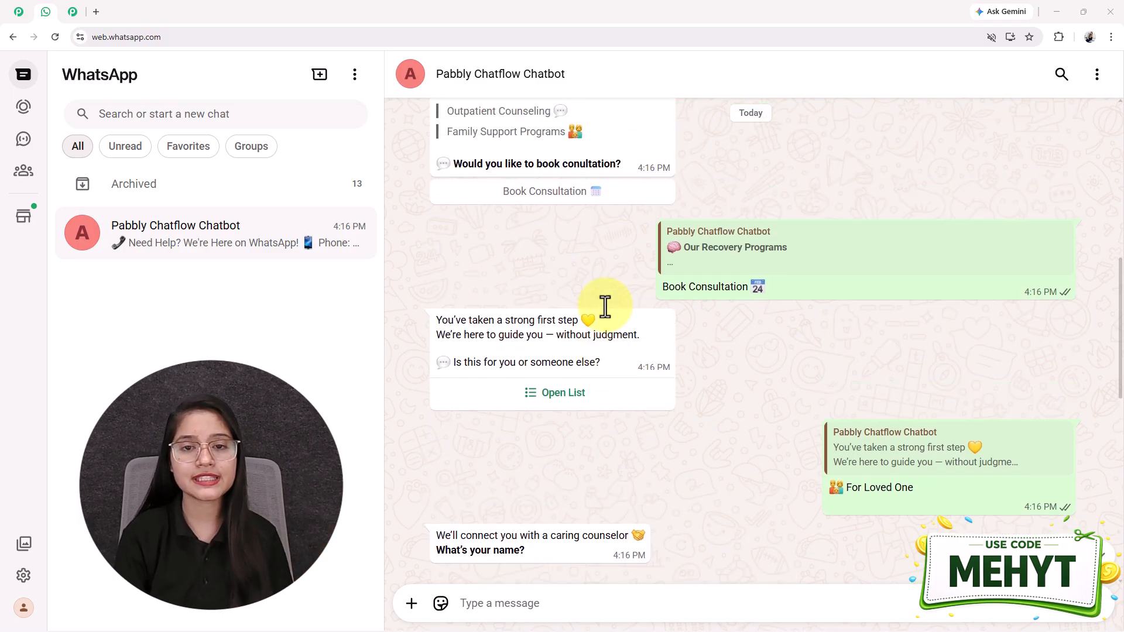
scroll(605, 306, down, 8)
scroll(604, 307, down, 3)
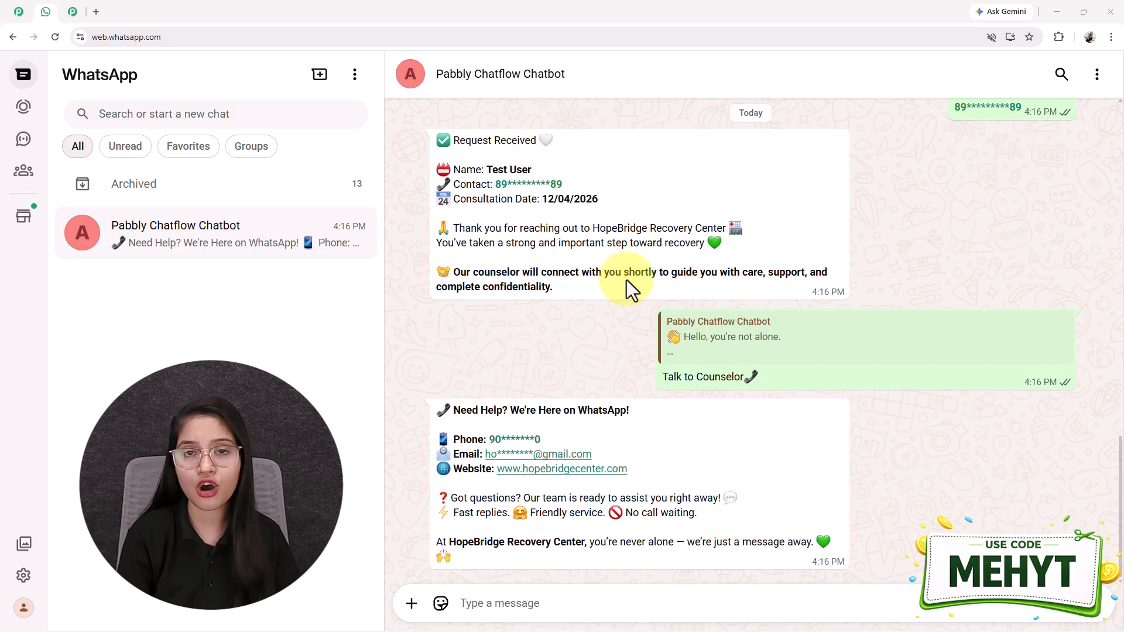
scroll(742, 409, up, 1)
scroll(739, 404, up, 5)
scroll(739, 404, down, 6)
click(73, 12)
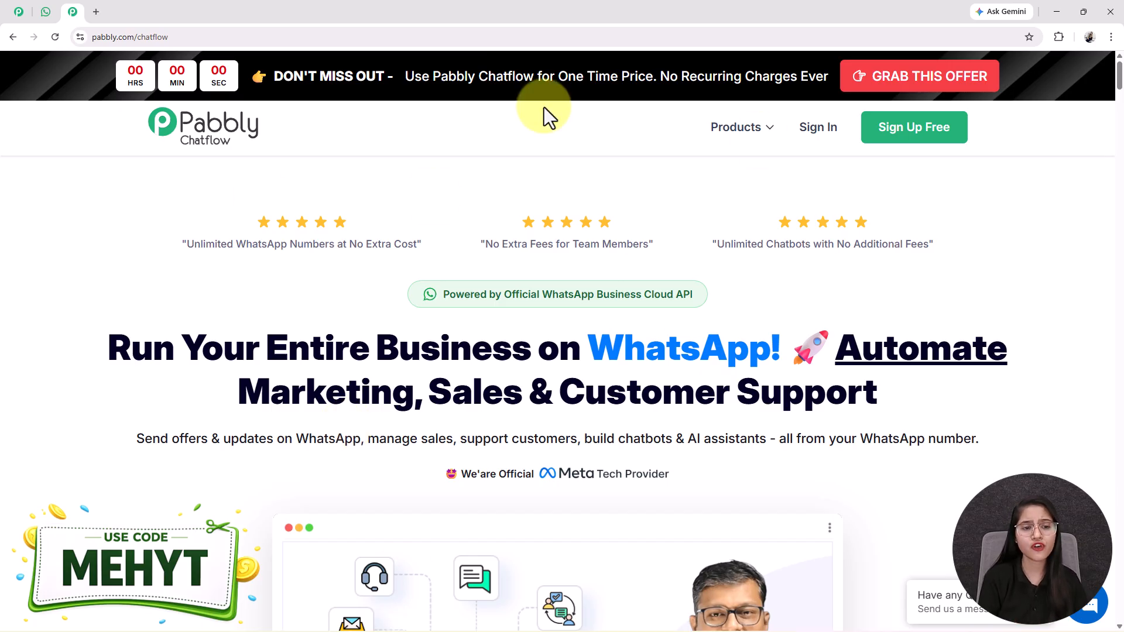
- Load pabbly.com/chatflow in a new tab and dismiss its offer popup
click(97, 11)
text(pabb)
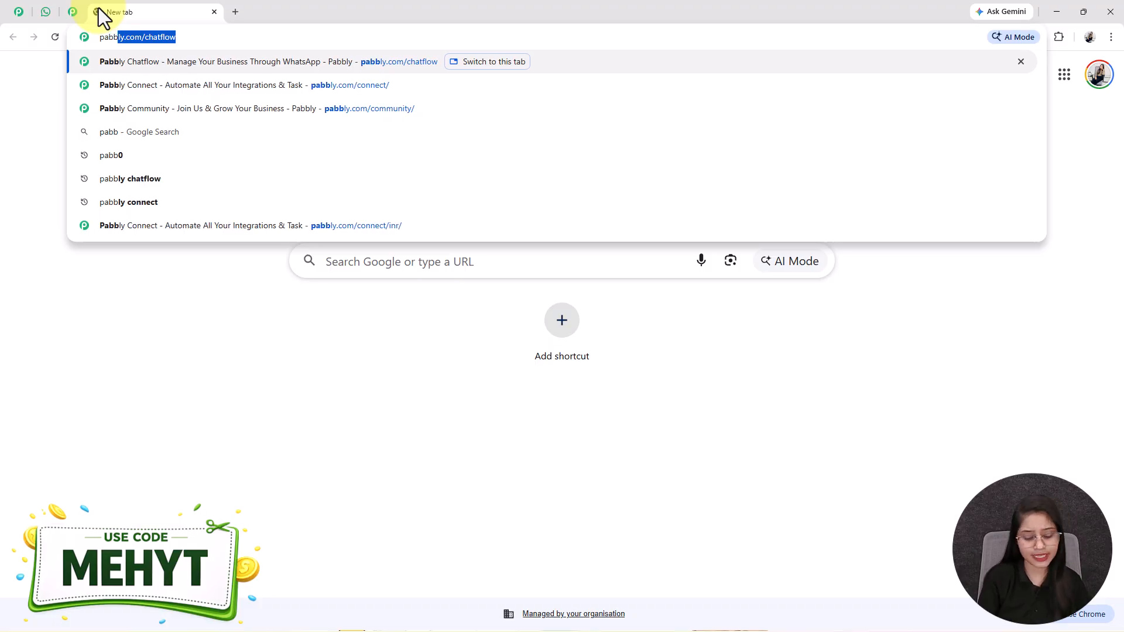
key(Right)
key(Return)
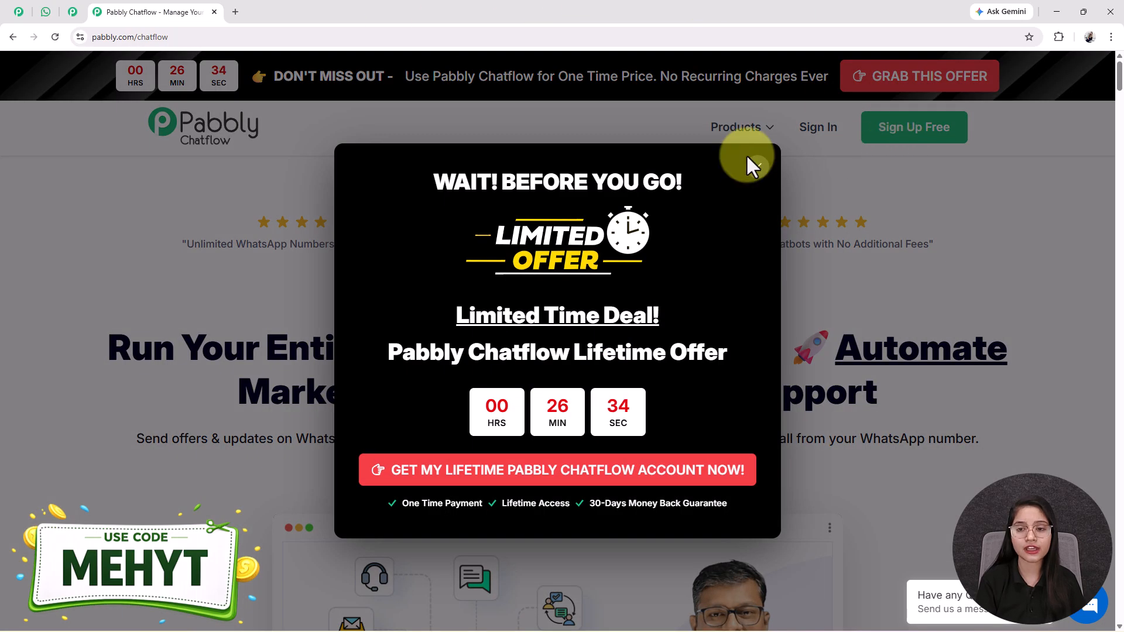
click(754, 166)
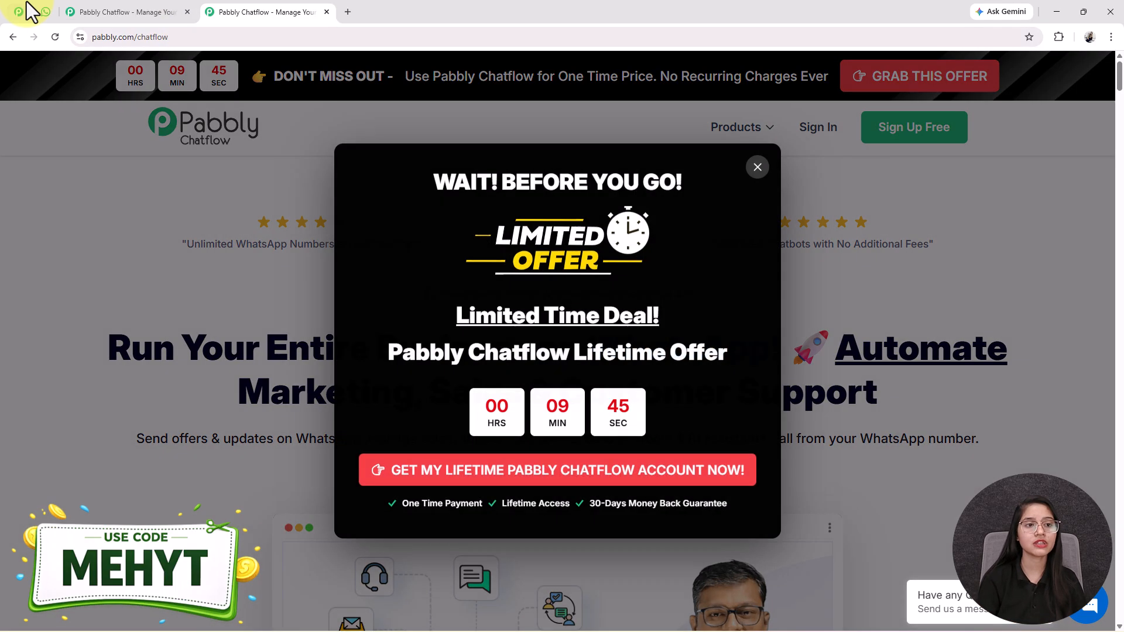
click(45, 12)
scroll(810, 448, up, 15)
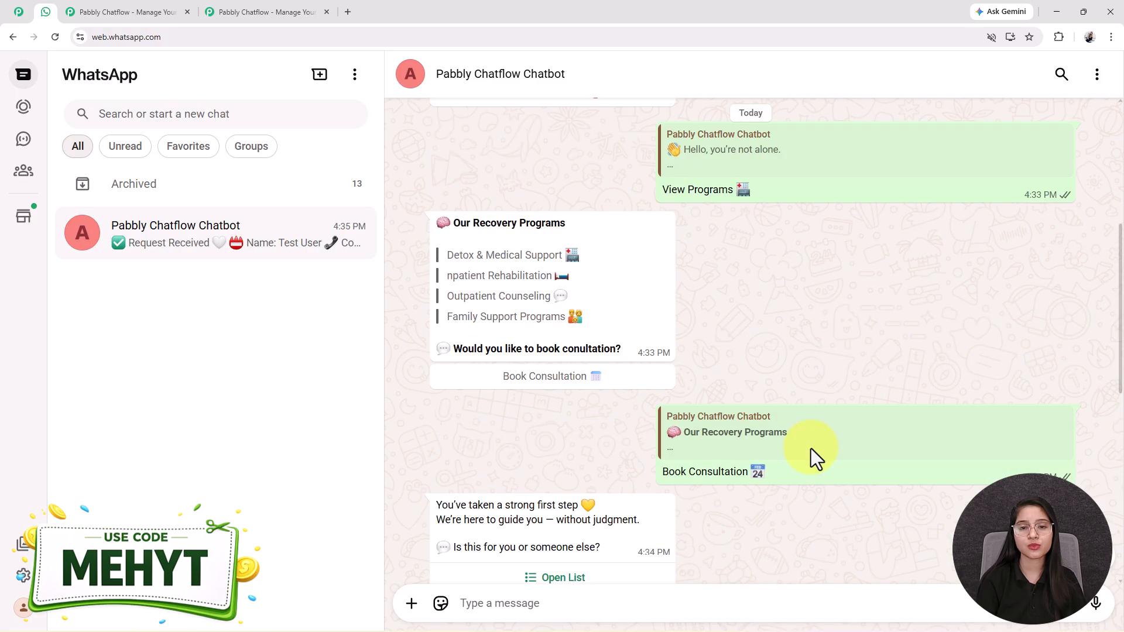
scroll(810, 449, down, 15)
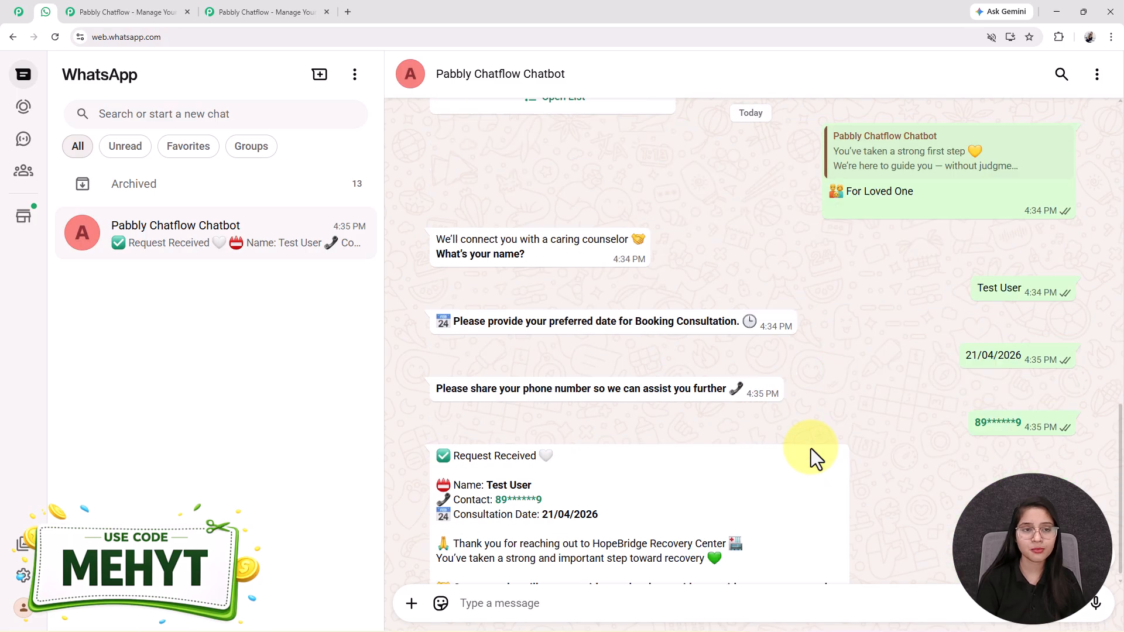
click(248, 8)
click(757, 167)
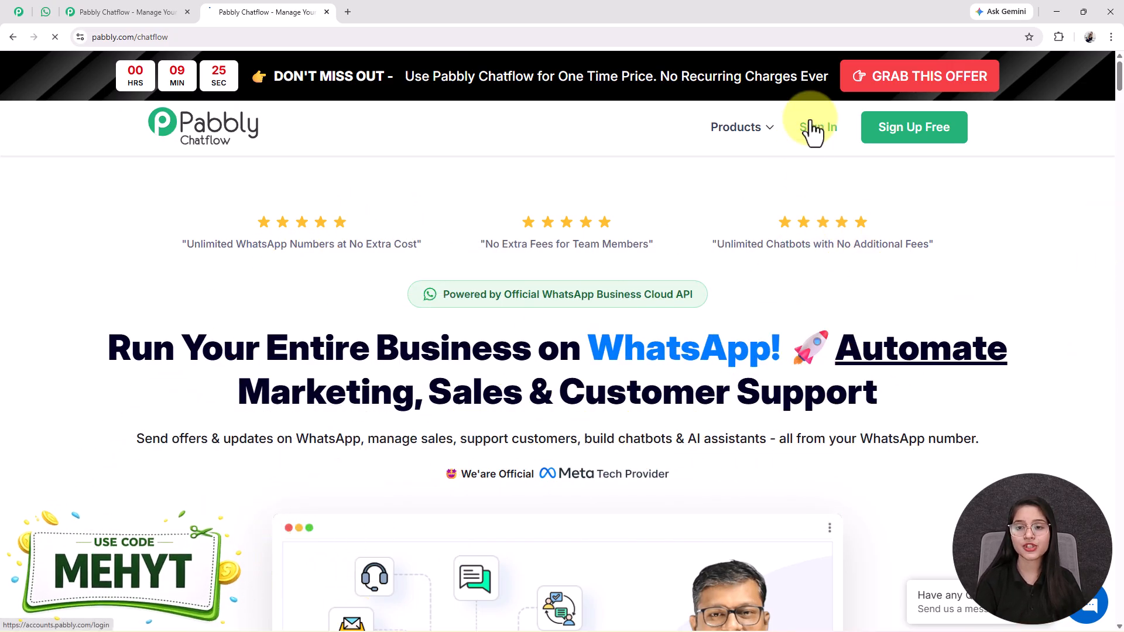
- Sign in and launch Pabbly Chatflow from the All Pabbly Apps page
click(812, 127)
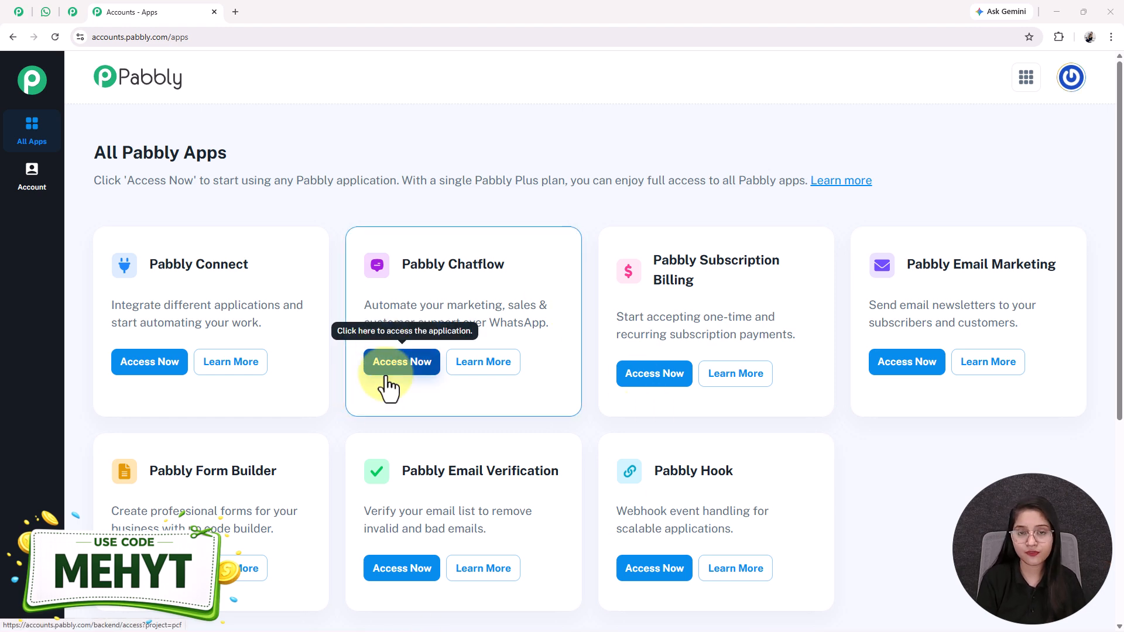
drag(403, 266, 370, 320)
click(418, 356)
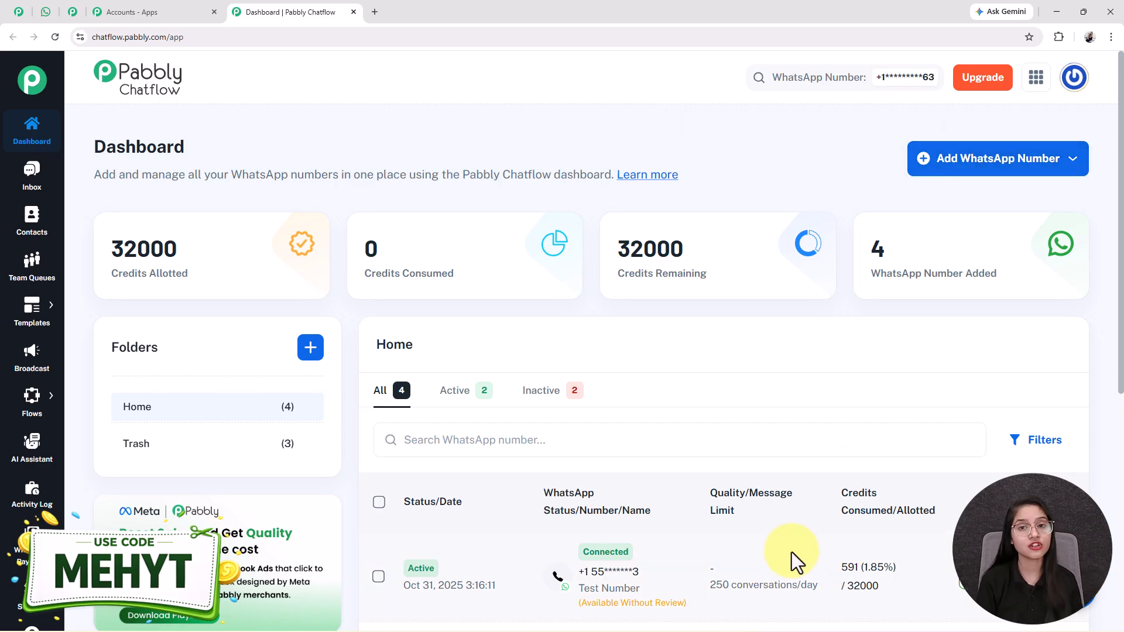
- Preview the Add WhatsApp Number options, then go to Flows in the sidebar
click(963, 158)
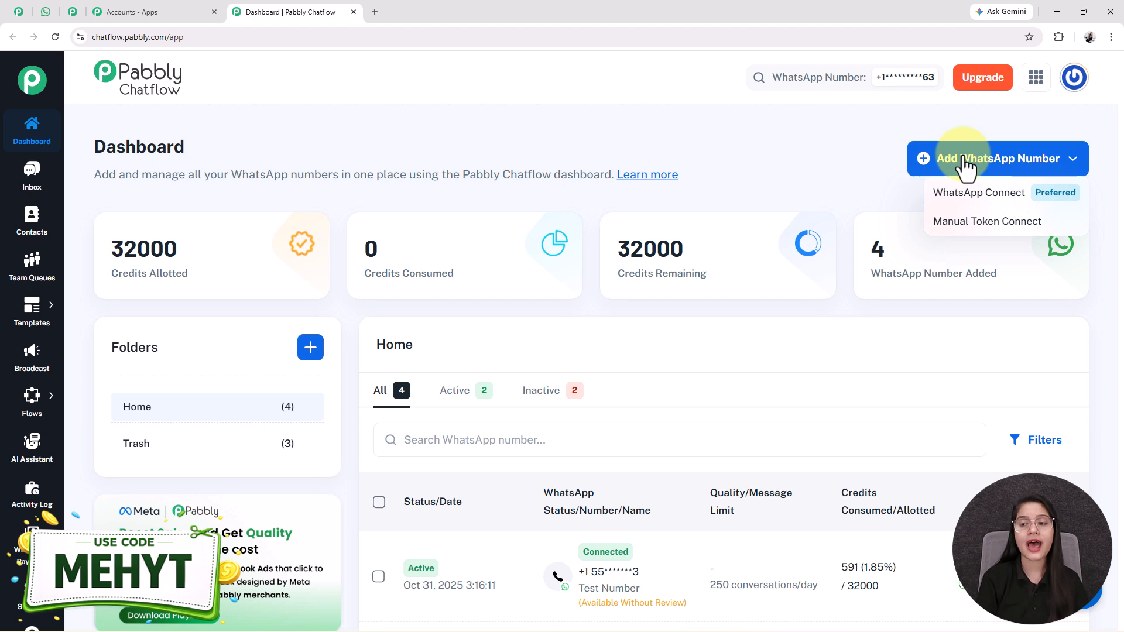
click(430, 142)
mouse_move(42, 397)
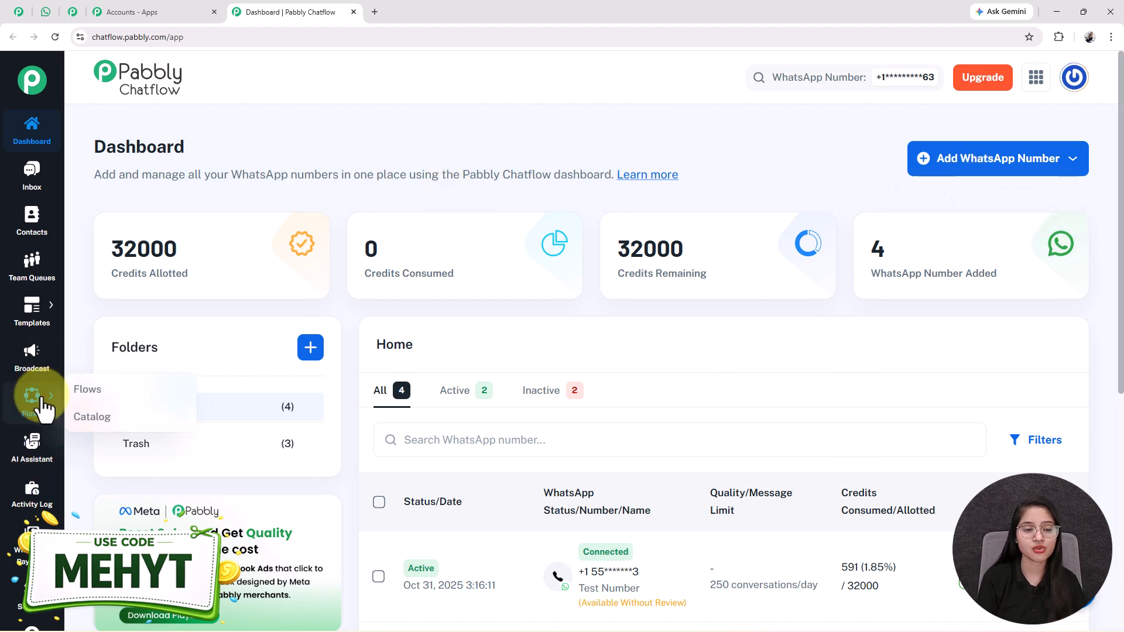
click(88, 389)
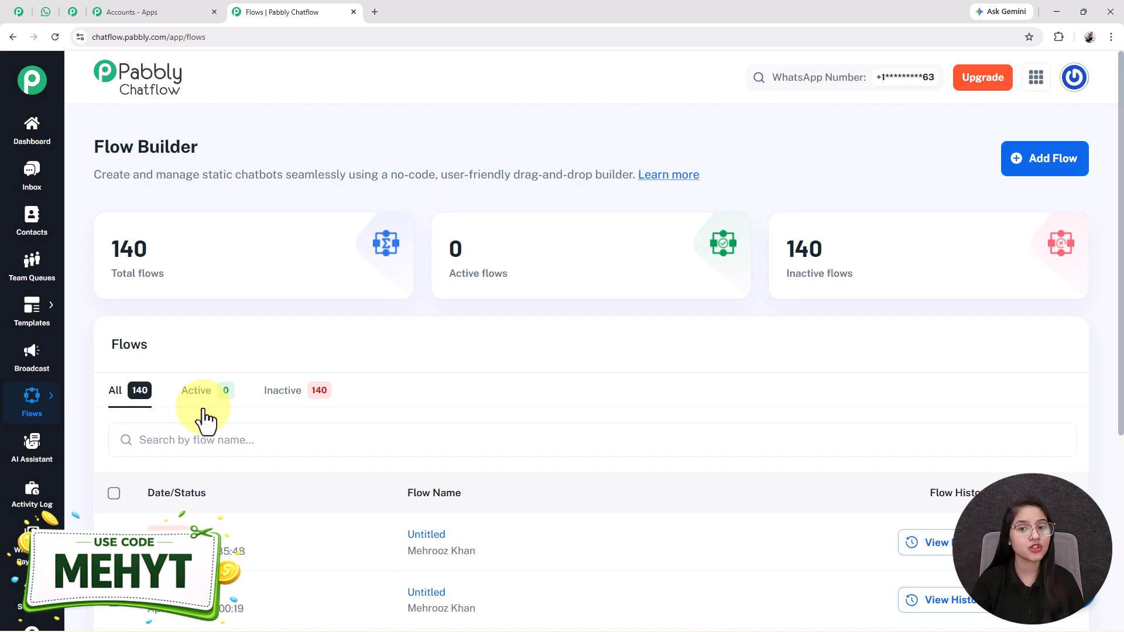
- Create a new flow, replace 'Untitled' with the pasted descriptive title, and save it
click(1032, 166)
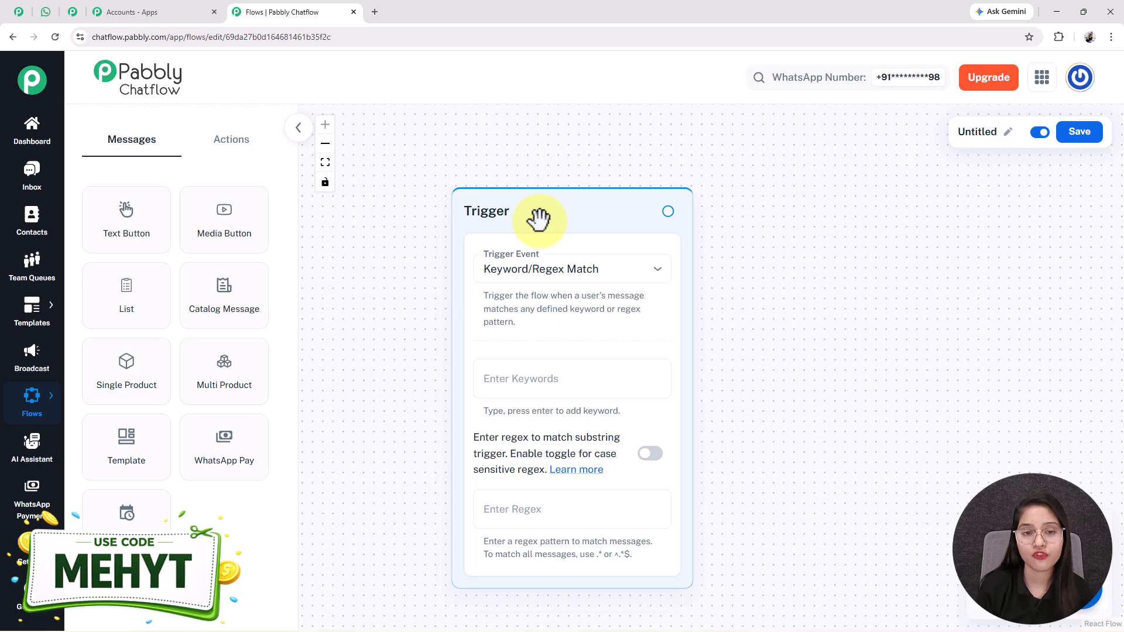
drag(539, 219, 510, 200)
click(1002, 142)
key(ctrl+a)
text((WhatsApp Chatbot Setup))
key(ctrl+a)
key(ctrl+v)
key(End)
key(Home)
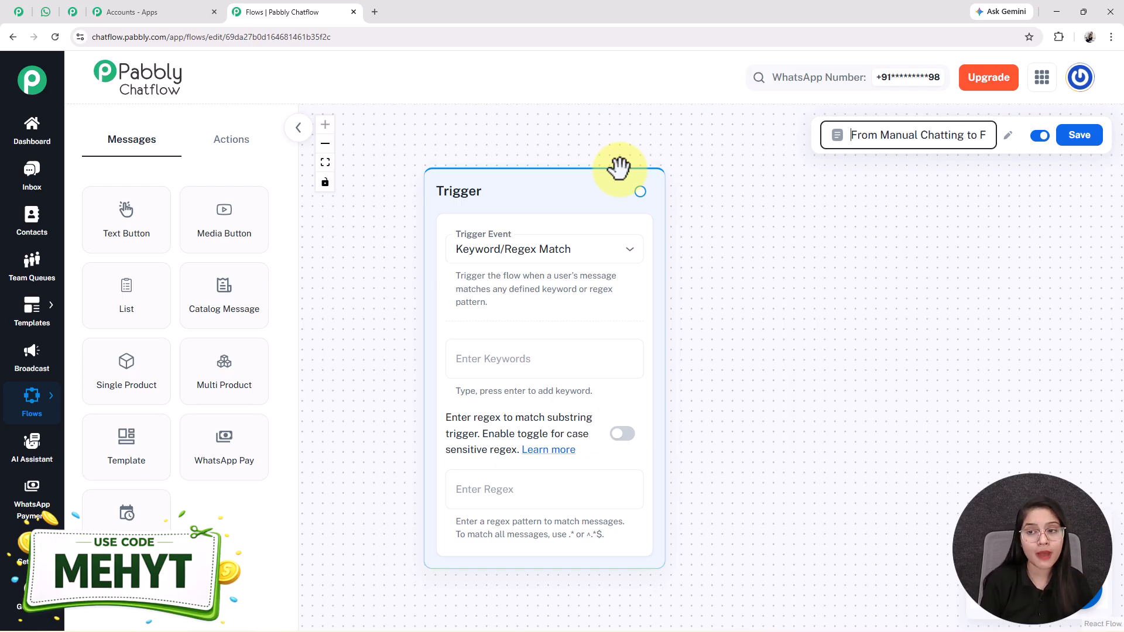
key(Right)
key(Right)
key(Right)
key(Right)
key(Right)
key(Right)
key(Right)
key(Right)
key(Right)
key(Right)
key(Right)
key(Right)
key(Right)
key(Right)
key(Right)
key(End)
click(701, 299)
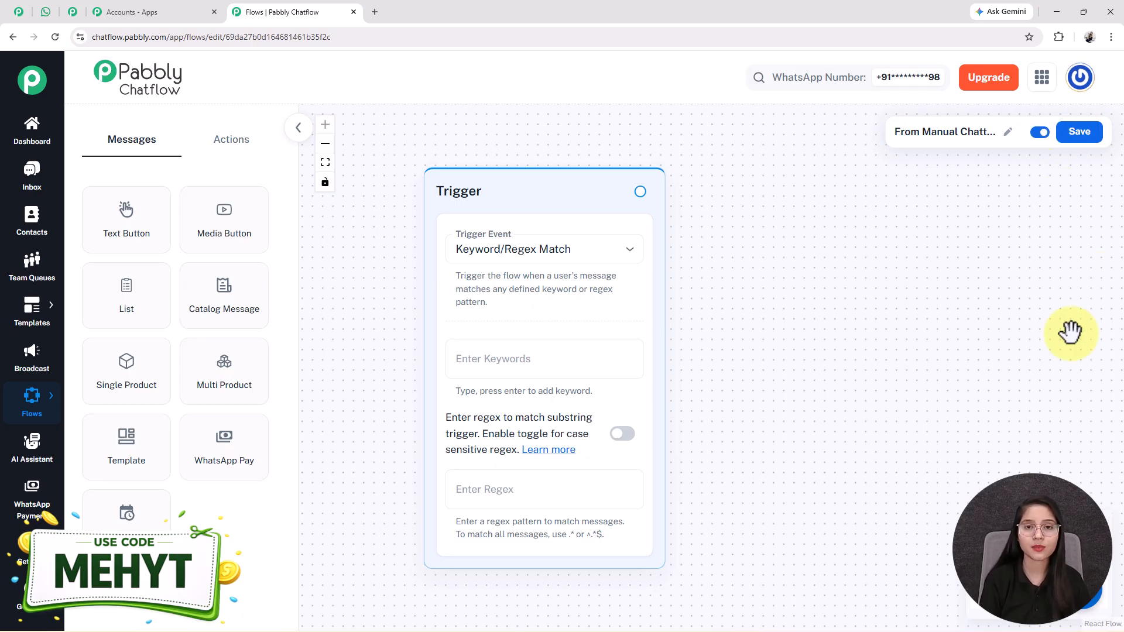
click(1076, 138)
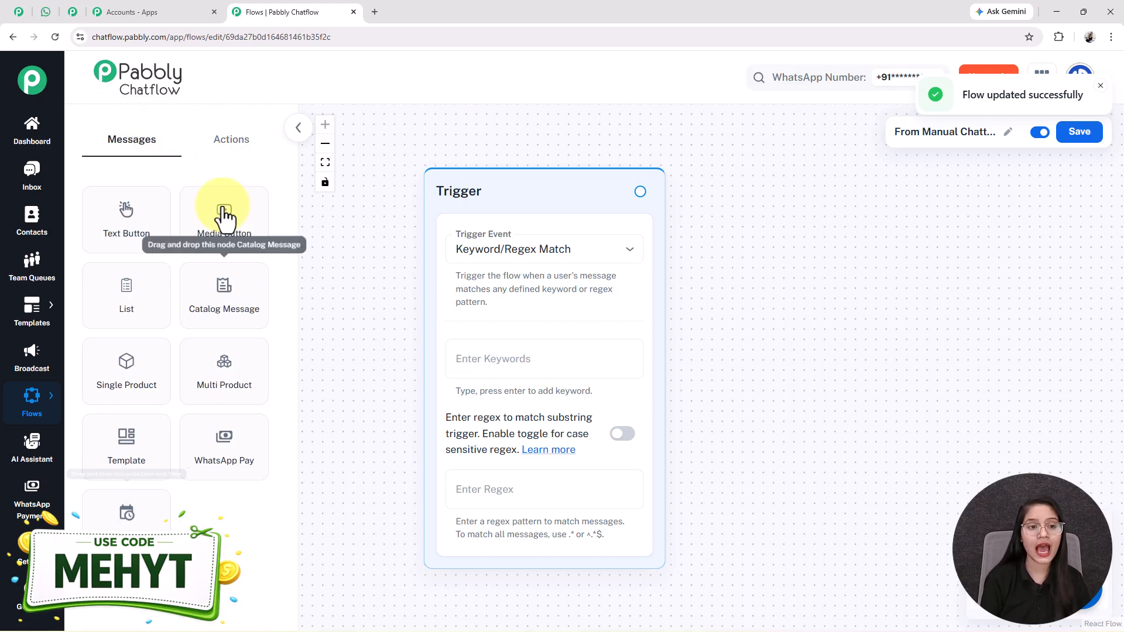
- Set the trigger event to Keyword/Regex Match
click(212, 149)
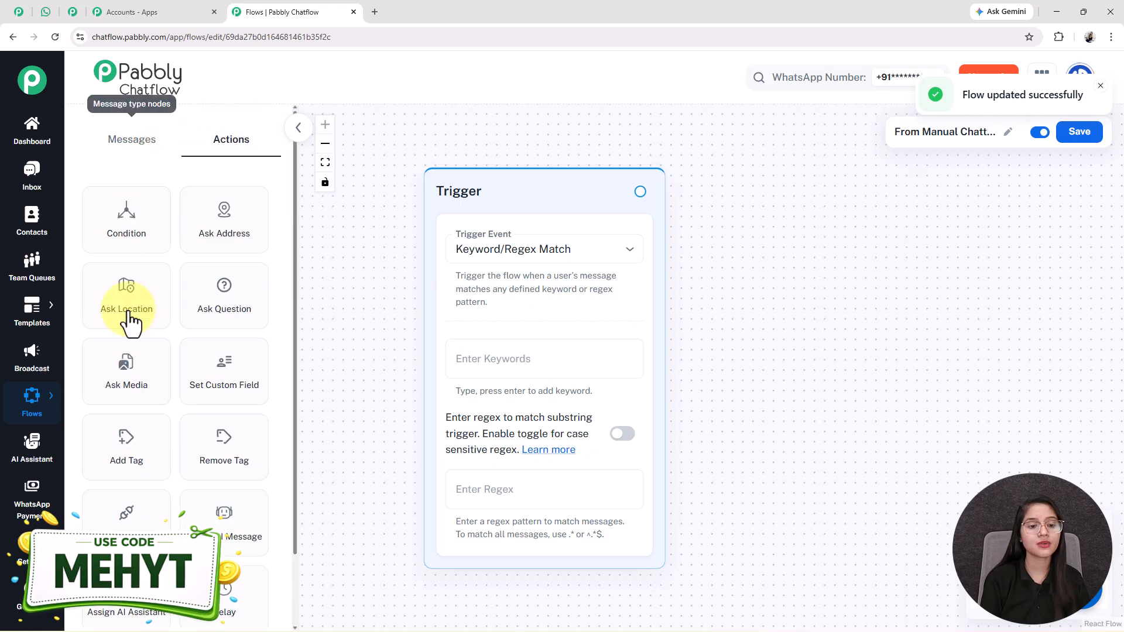
click(131, 153)
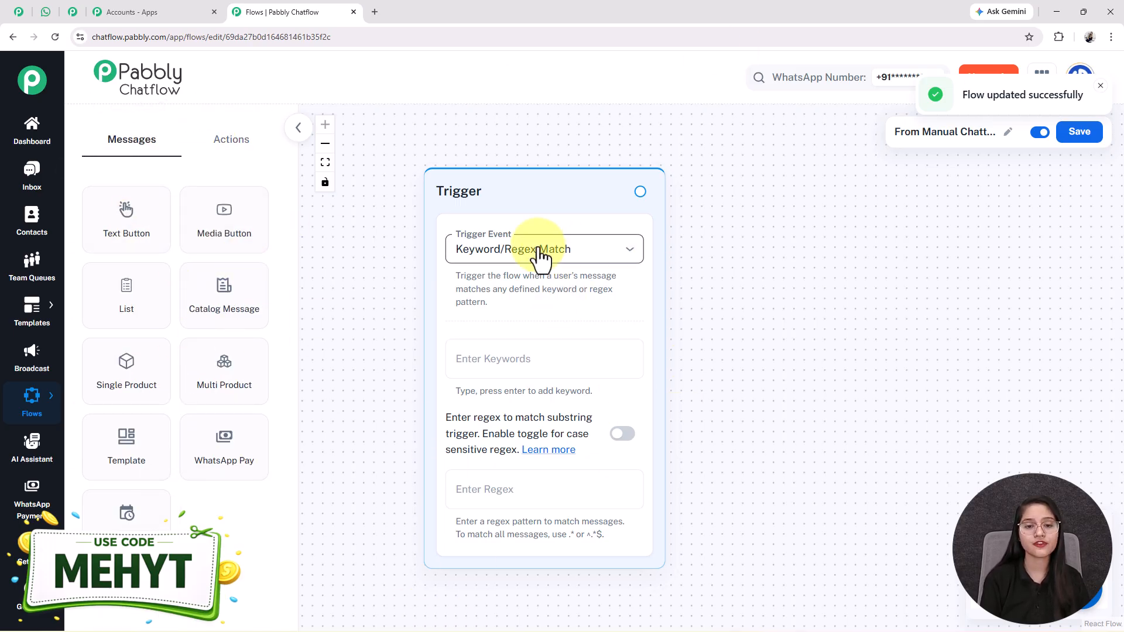
click(536, 264)
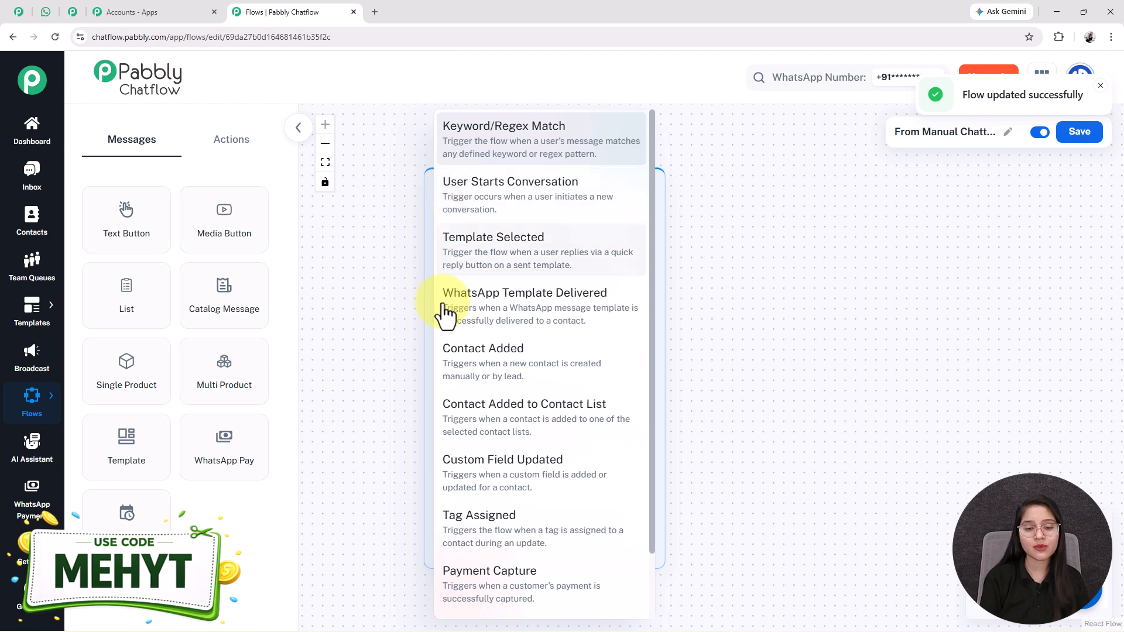
click(540, 137)
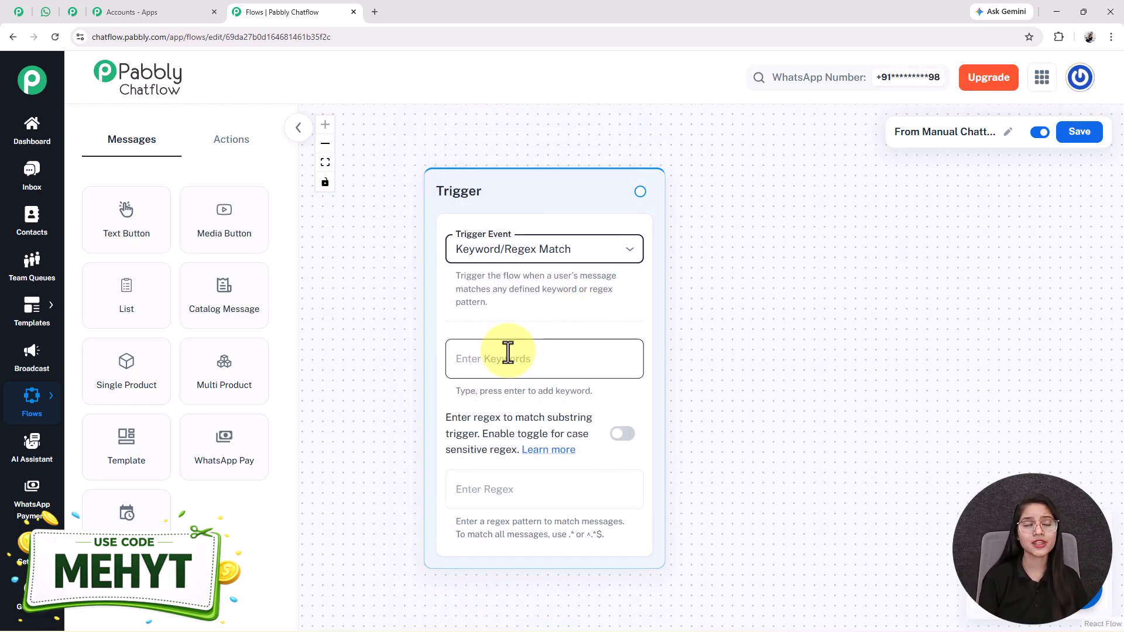
- Add Hi and Hello as trigger keywords and shift the Trigger node left
click(507, 352)
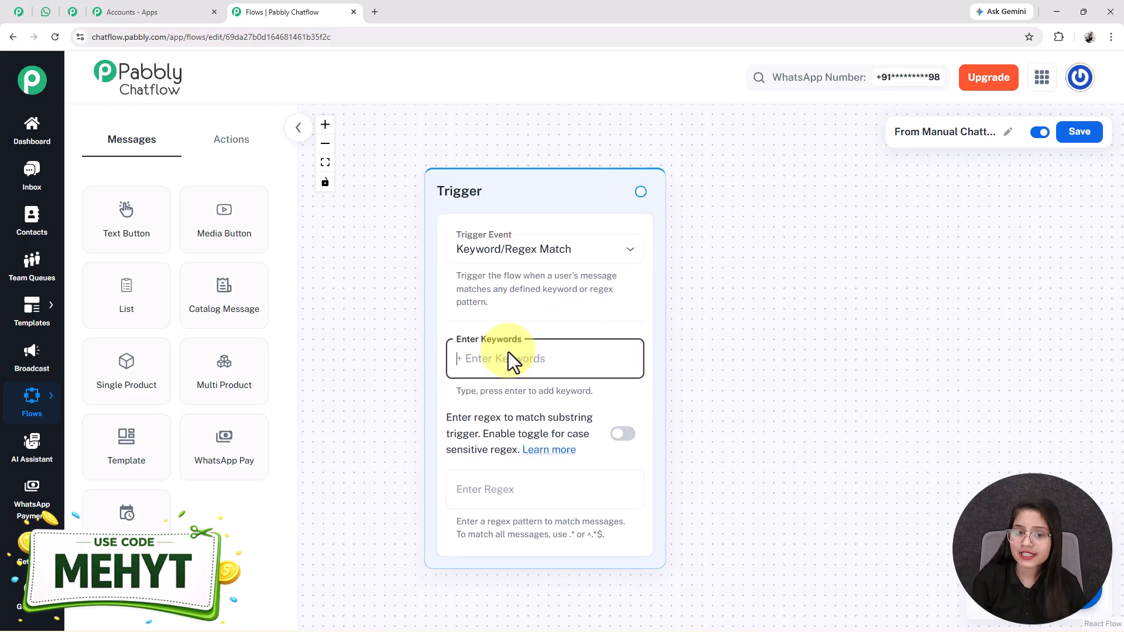
text(H)
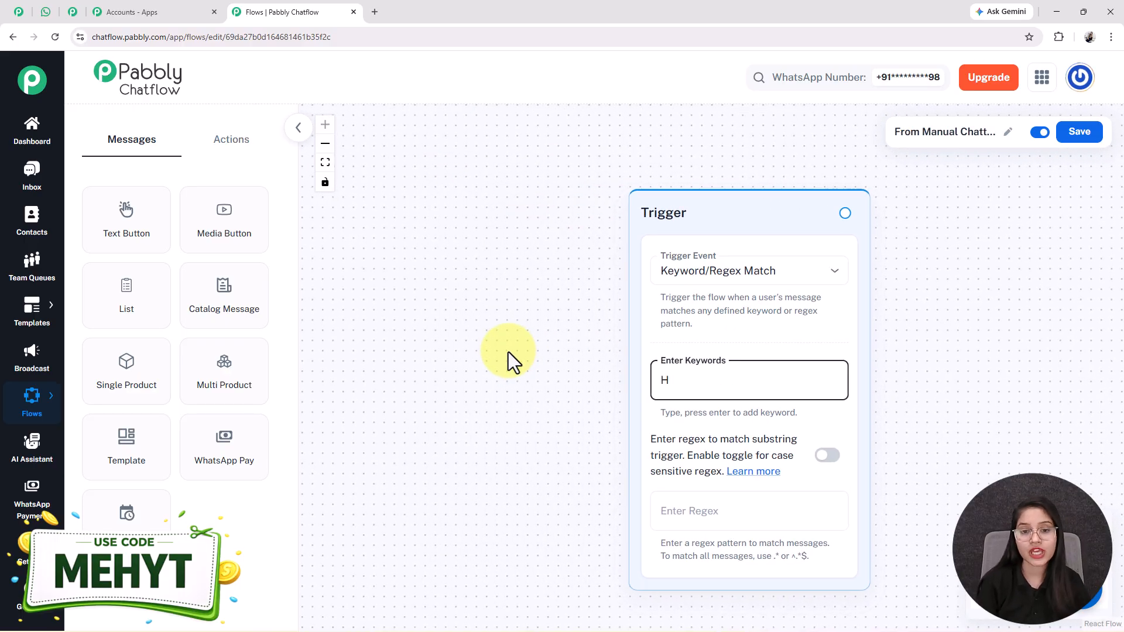
text(i)
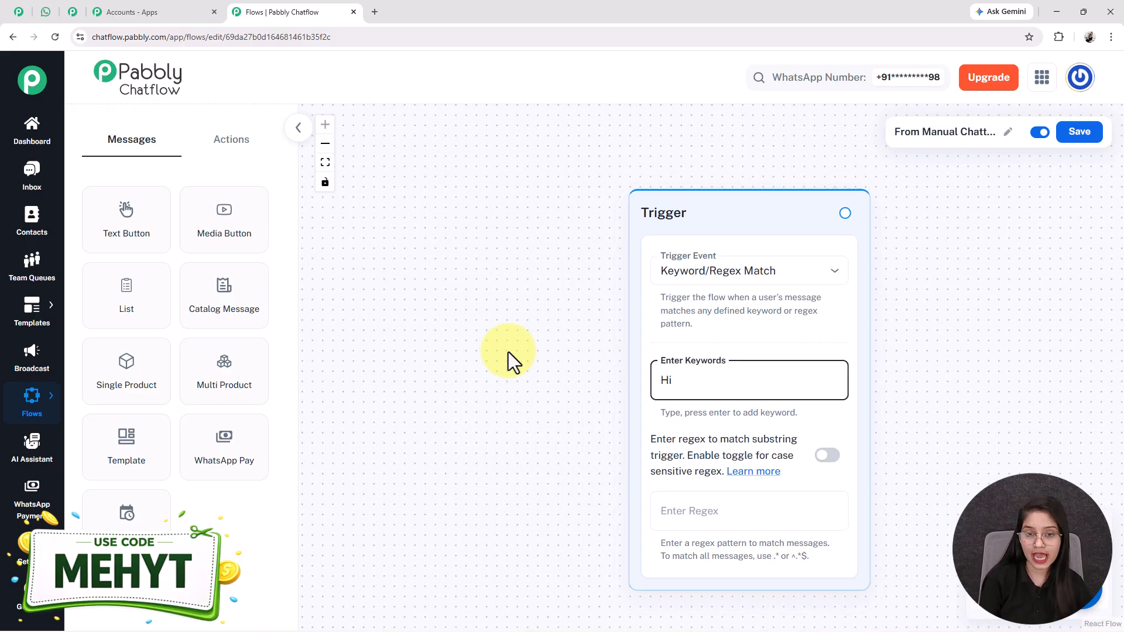
key(Return)
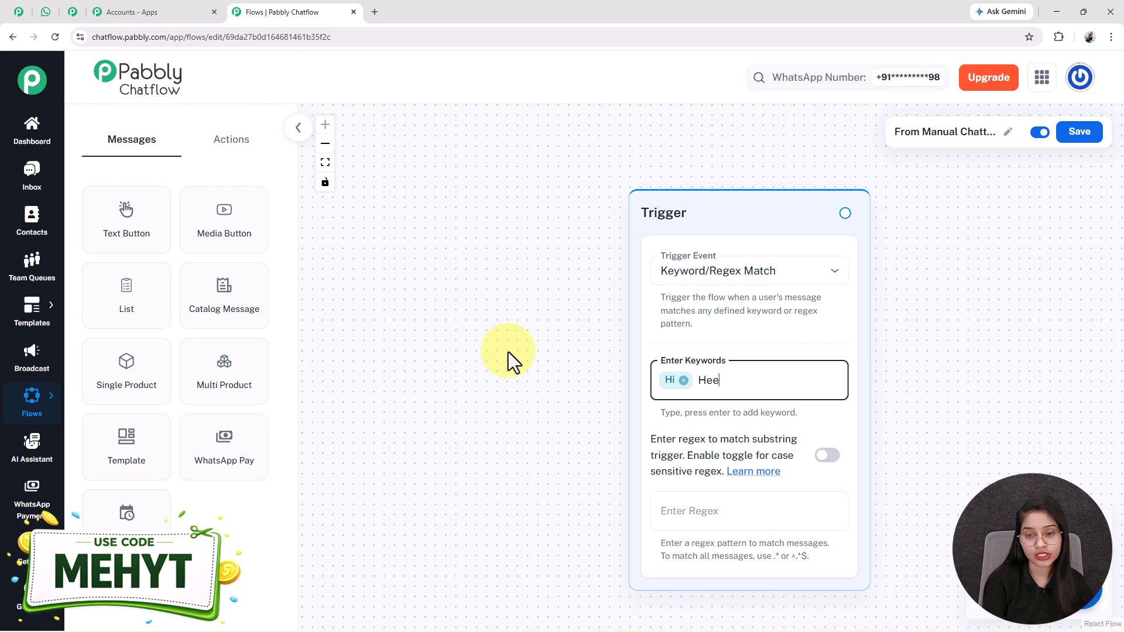
text(Hell)
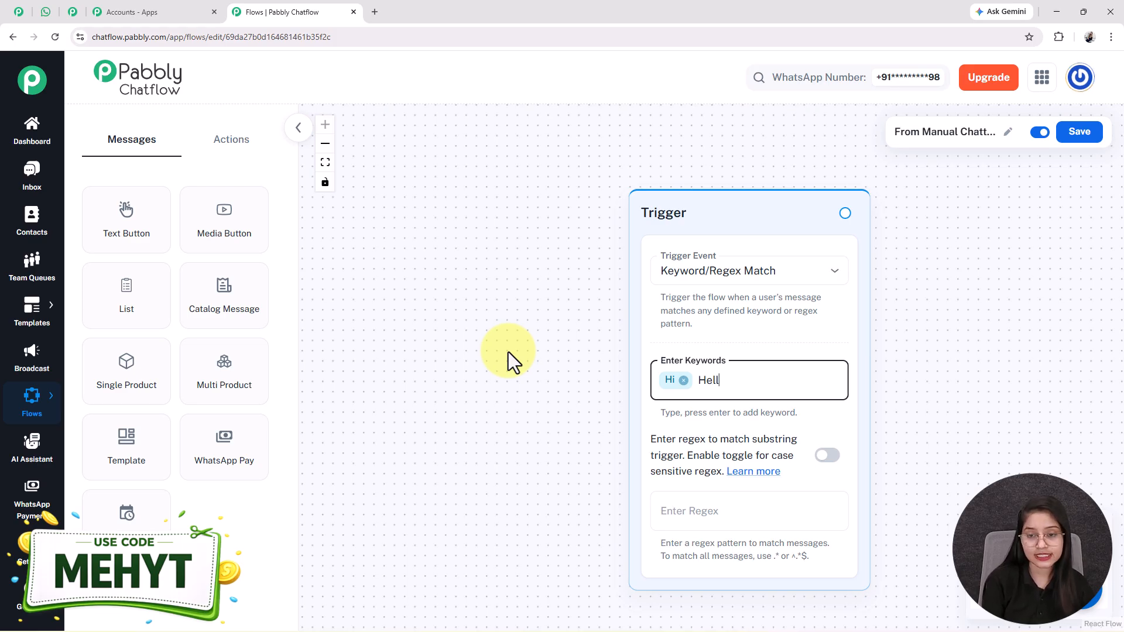
text(o)
key(Return)
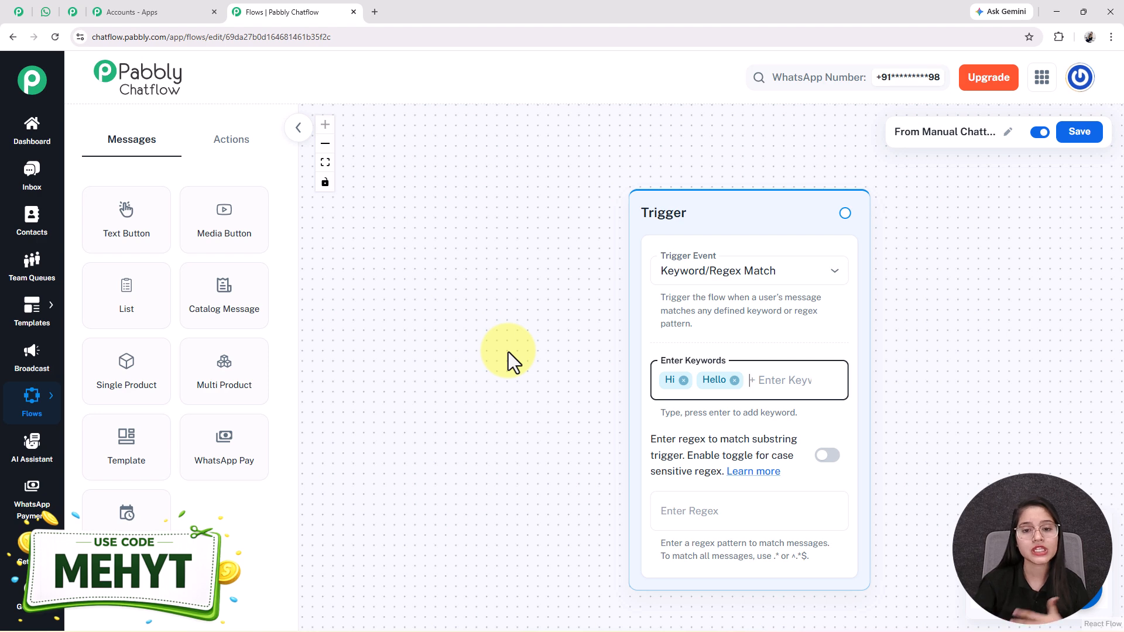
drag(722, 211, 524, 185)
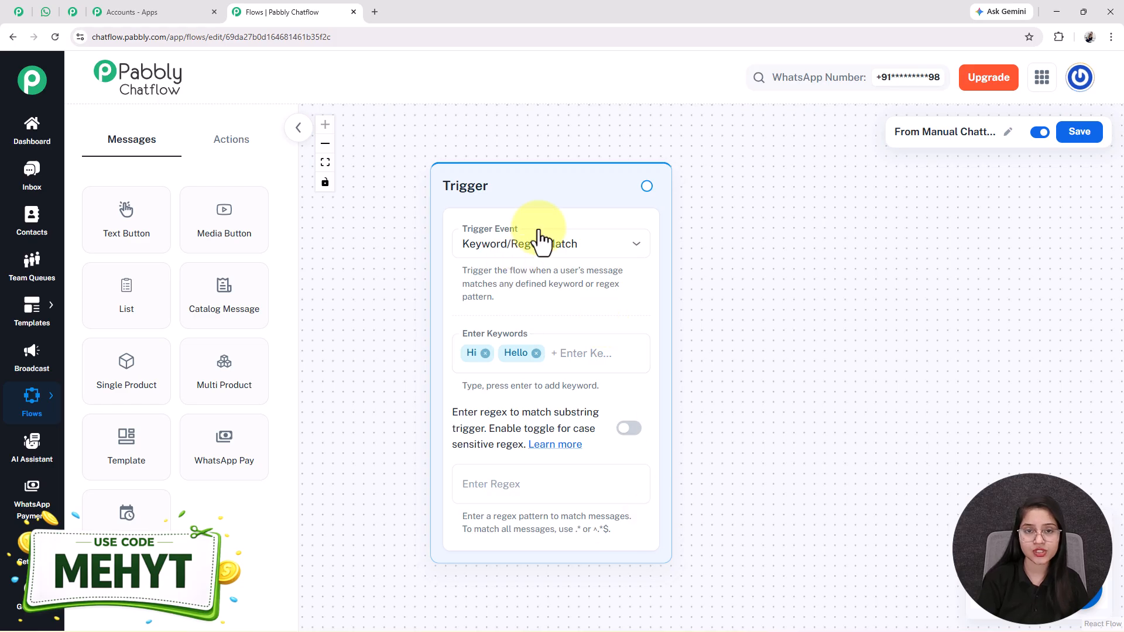
- Add a Text Button node with the HopeBridge Recovery Center welcome message
drag(501, 169, 434, 171)
drag(125, 208, 611, 353)
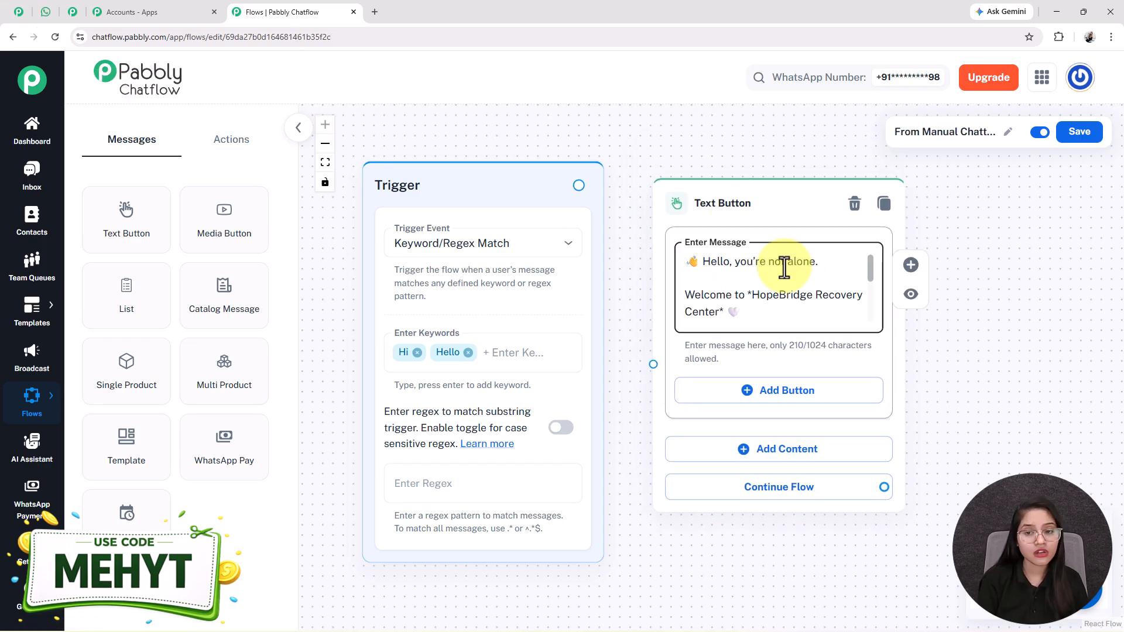
scroll(784, 267, down, 5)
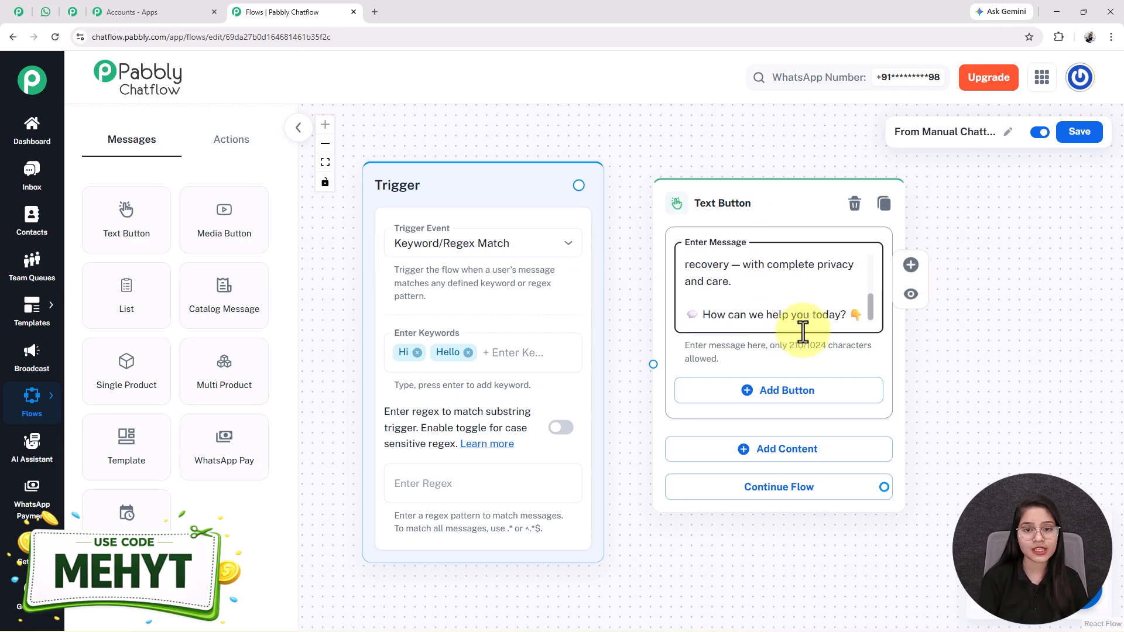
drag(961, 387, 952, 364)
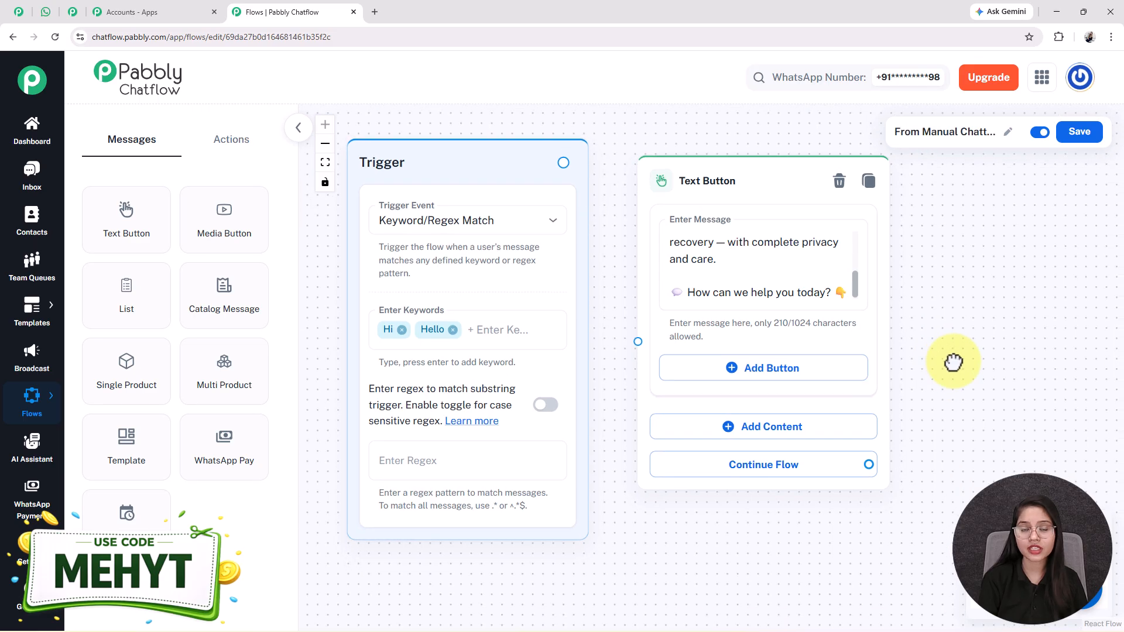
- Check the welcome text in the WhatsApp Web chat, then start adding a button
click(47, 11)
scroll(740, 394, up, 15)
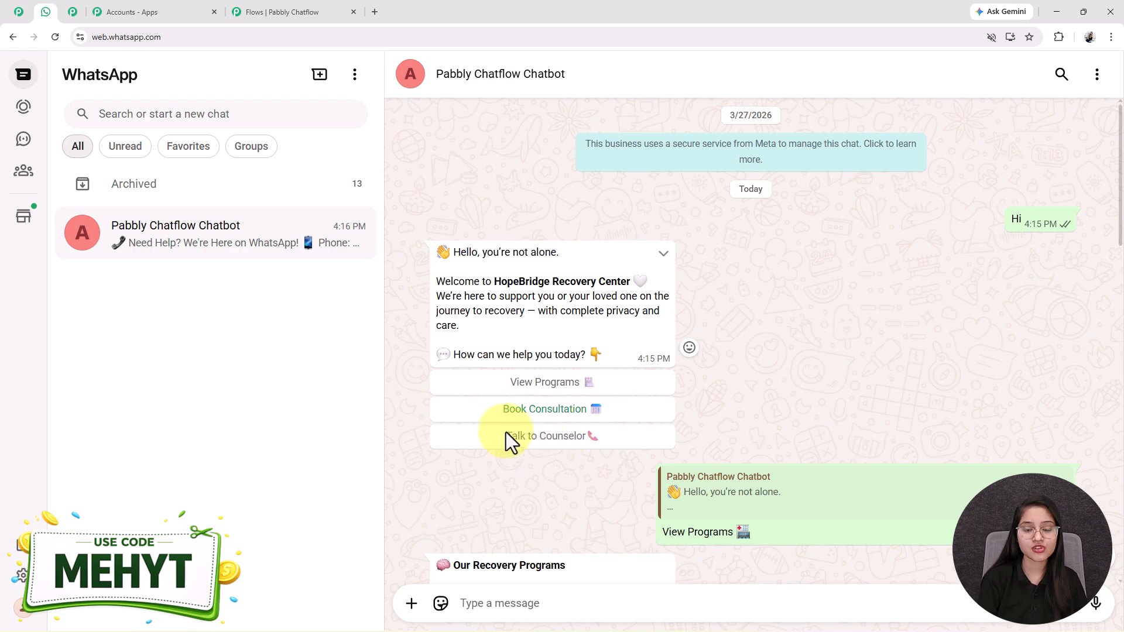
click(264, 14)
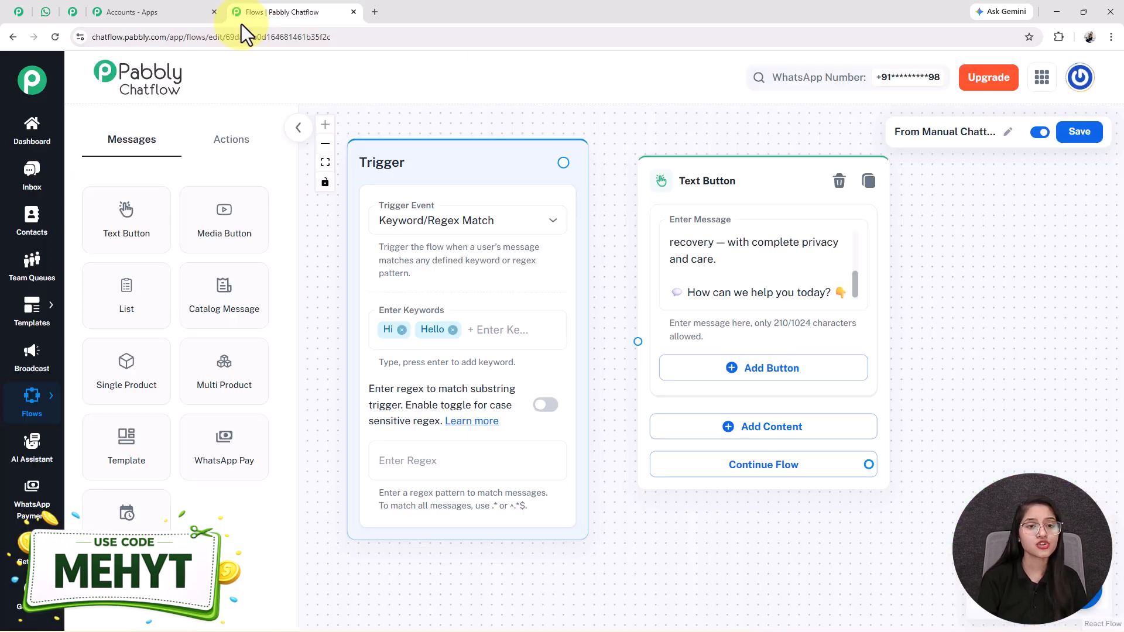
click(728, 369)
- Add Quick Reply buttons View Programs, Book Consultation 📅 and Talk to Counselor
click(701, 319)
text(Vu)
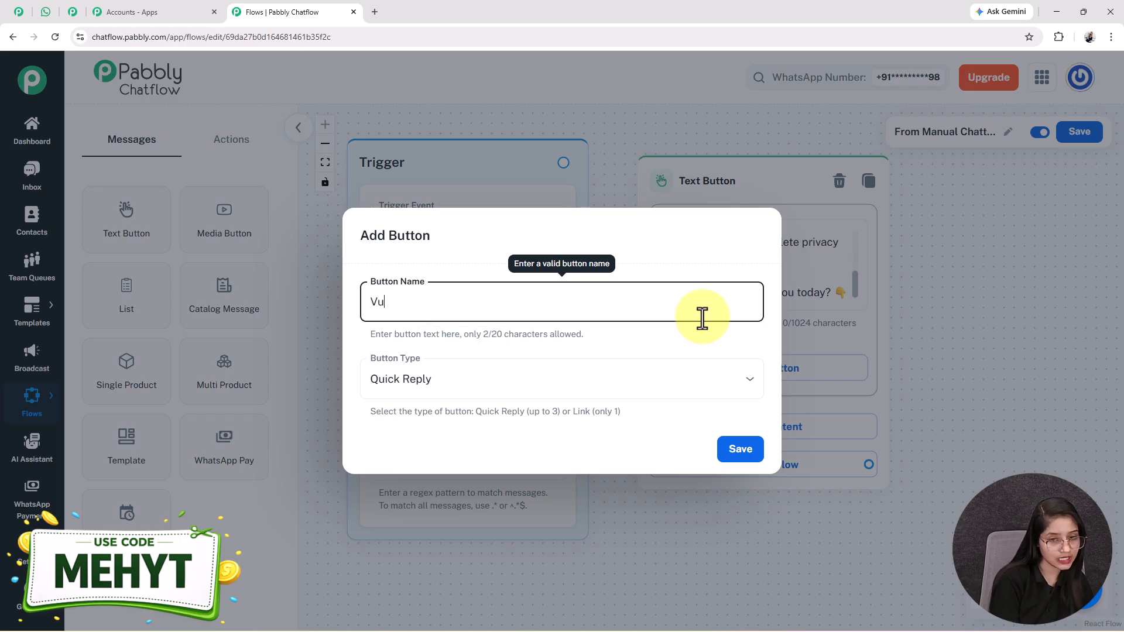
text(e)
key(BackSpace)
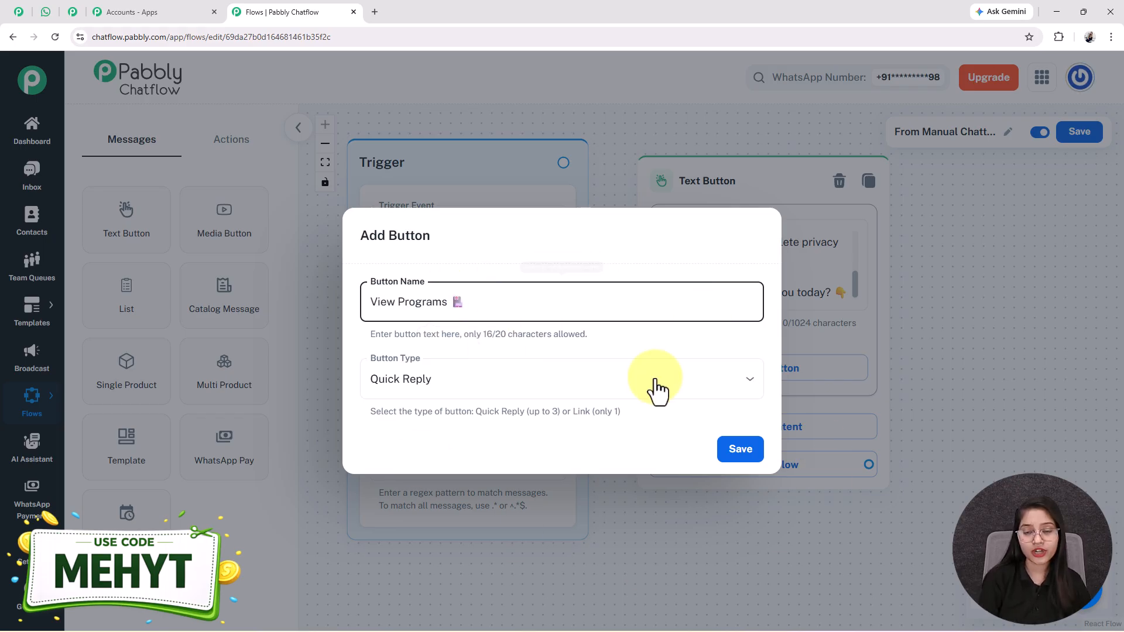
click(655, 382)
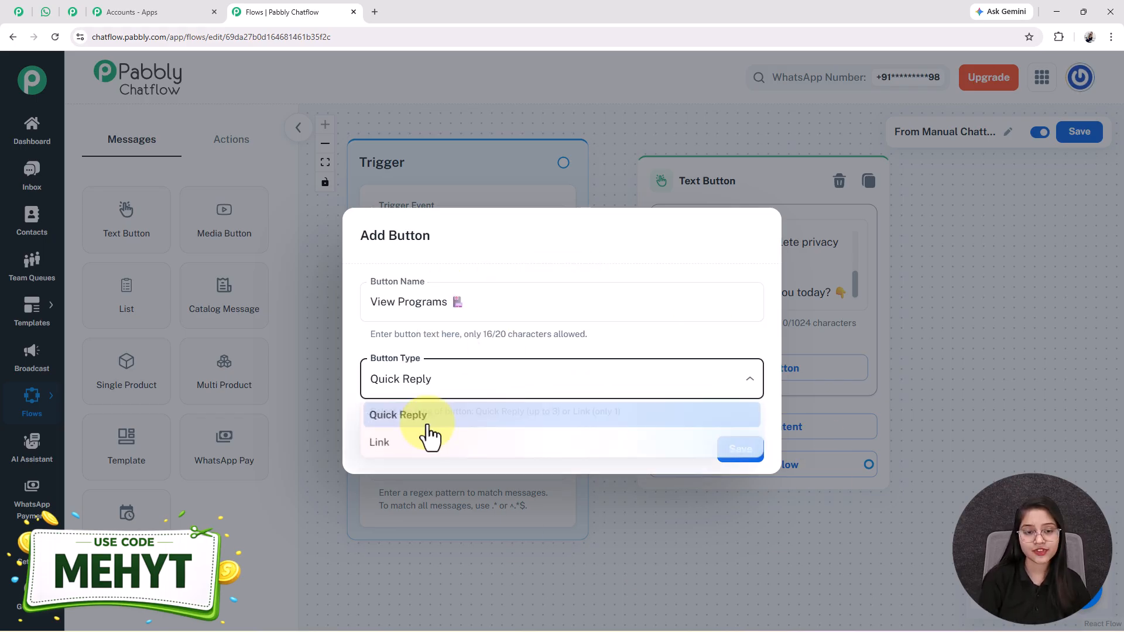
click(396, 414)
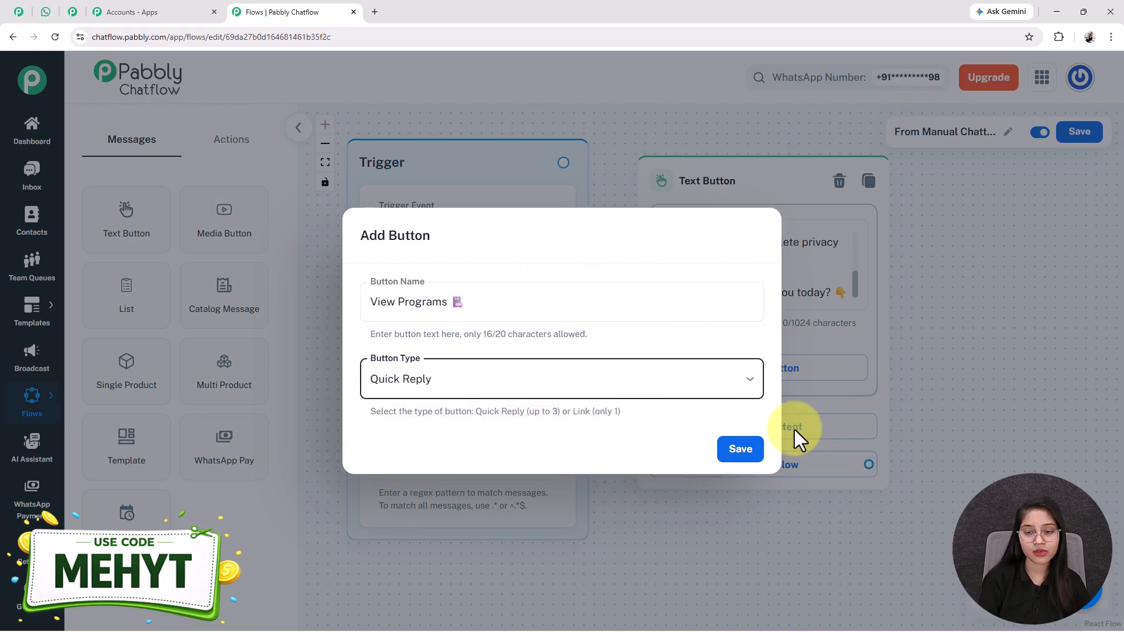
click(738, 455)
click(828, 445)
text(Book Consultation 📅)
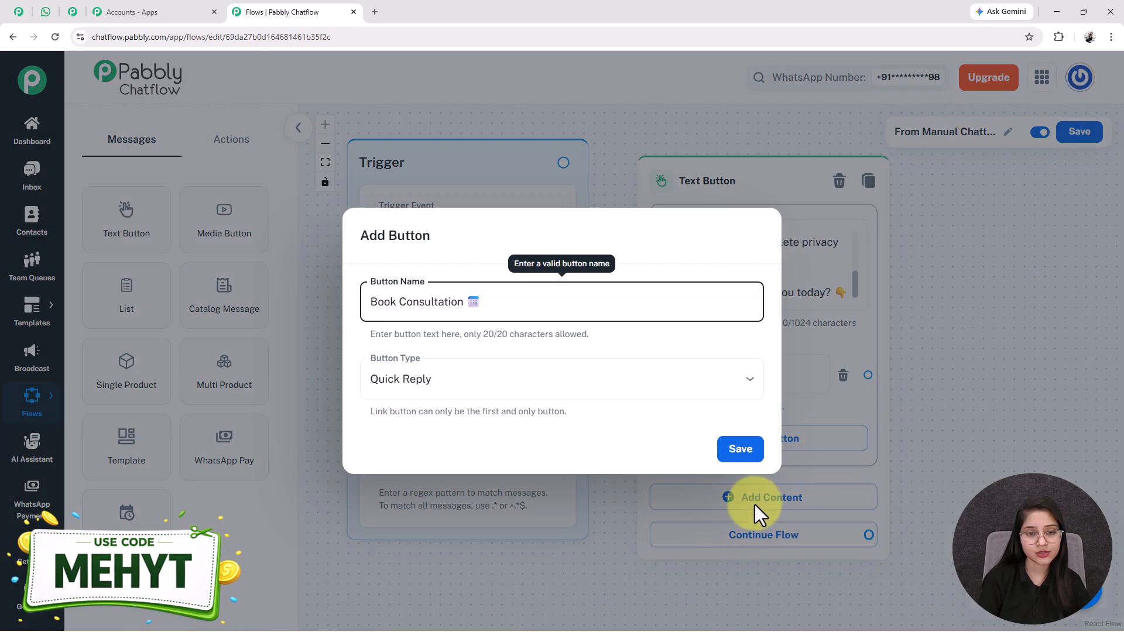
click(741, 451)
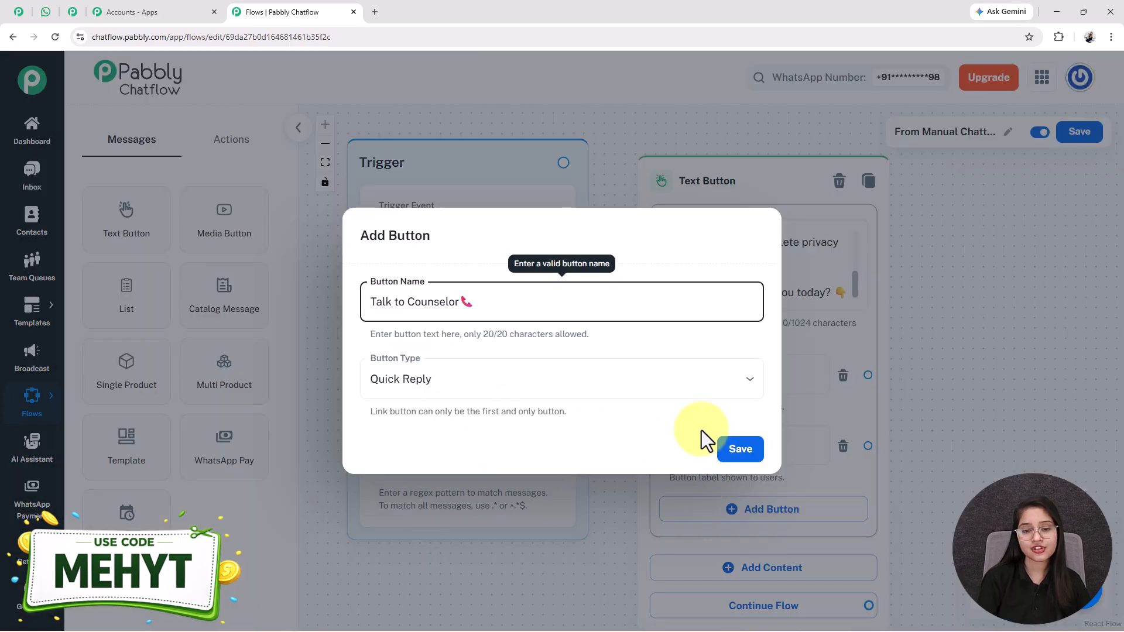
click(742, 450)
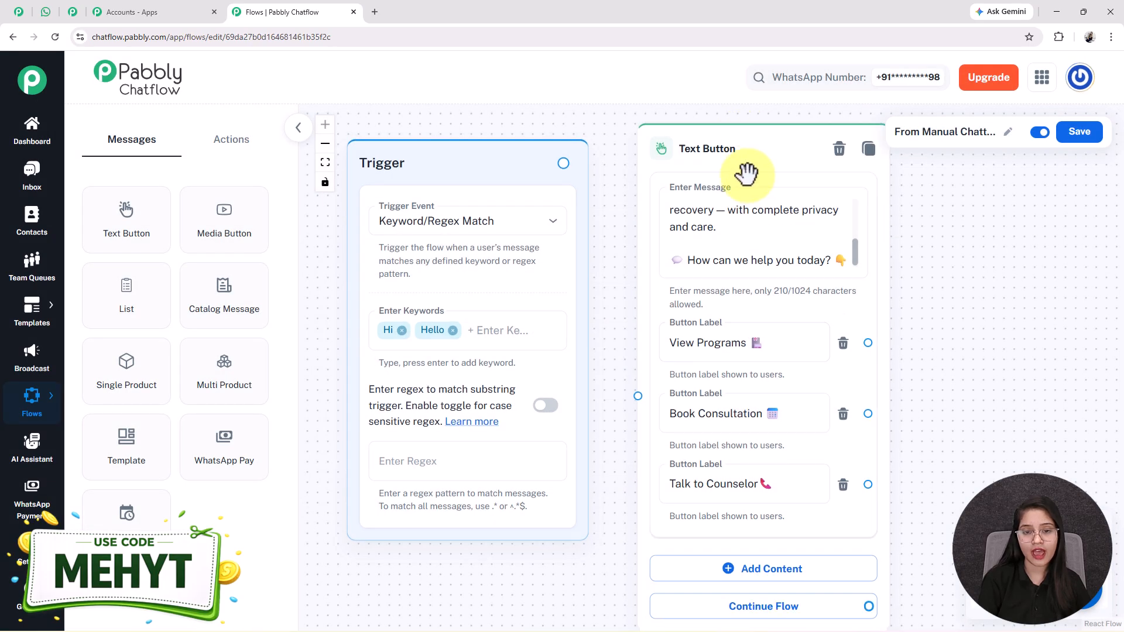
- Link the Trigger to the welcome message and drag a connection from View Programs
drag(486, 306, 729, 451)
drag(808, 462, 624, 349)
scroll(625, 350, up, 2)
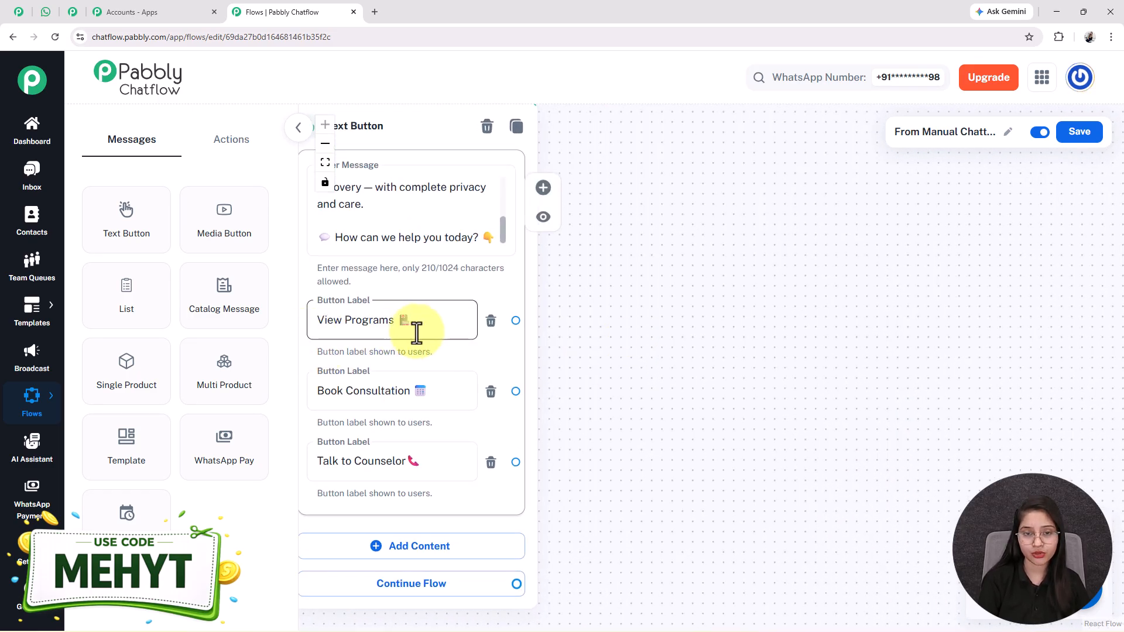
drag(694, 328, 689, 381)
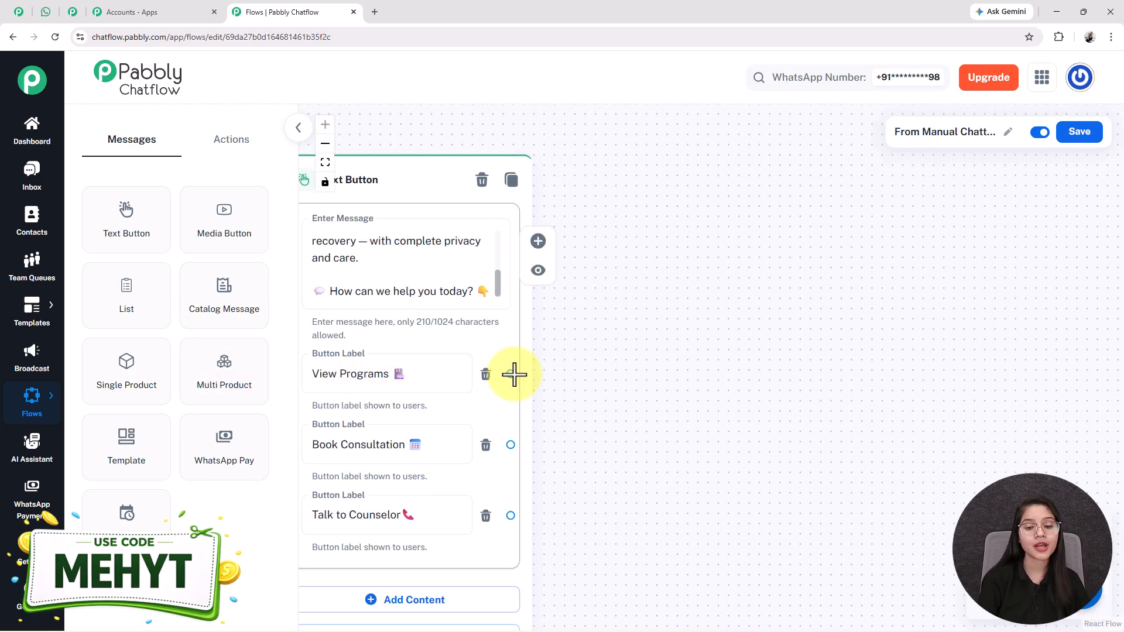
drag(510, 375, 827, 212)
- Add a Text Button node after View Programs holding the recovery programs message
click(827, 214)
scroll(732, 270, up, 1)
drag(732, 270, 627, 411)
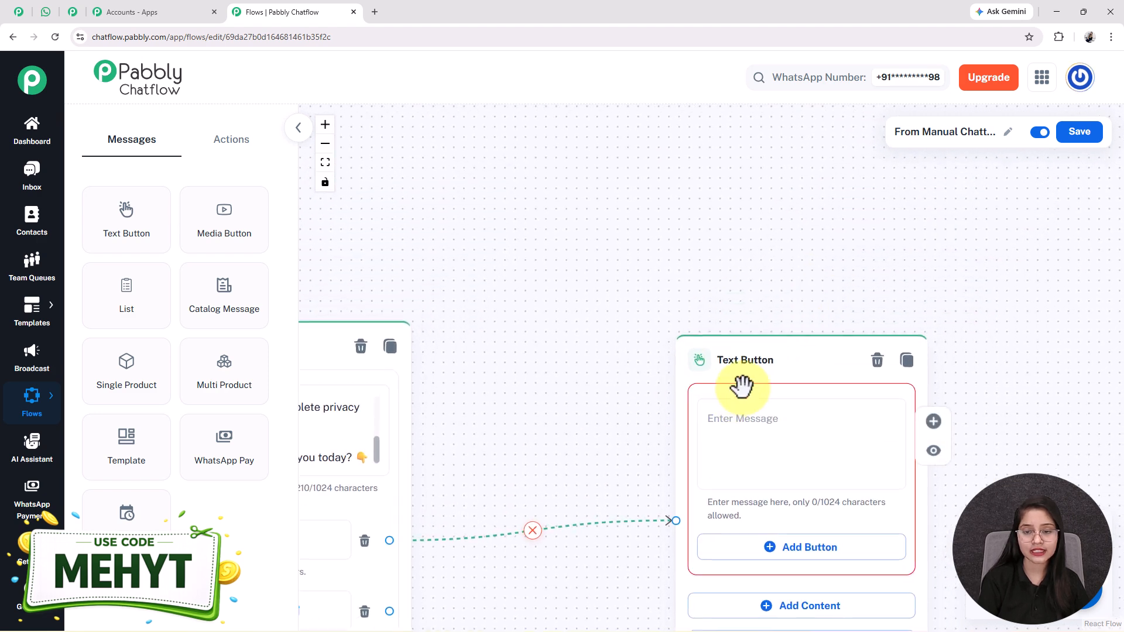
drag(768, 356, 557, 355)
drag(858, 409, 841, 269)
click(552, 292)
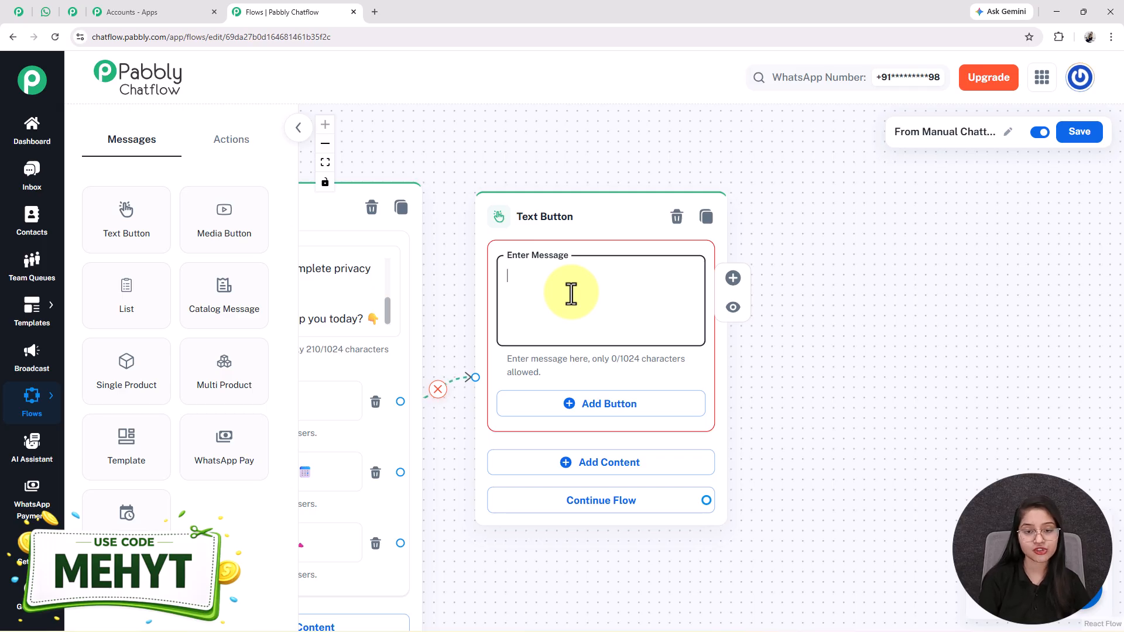
key(ctrl+v)
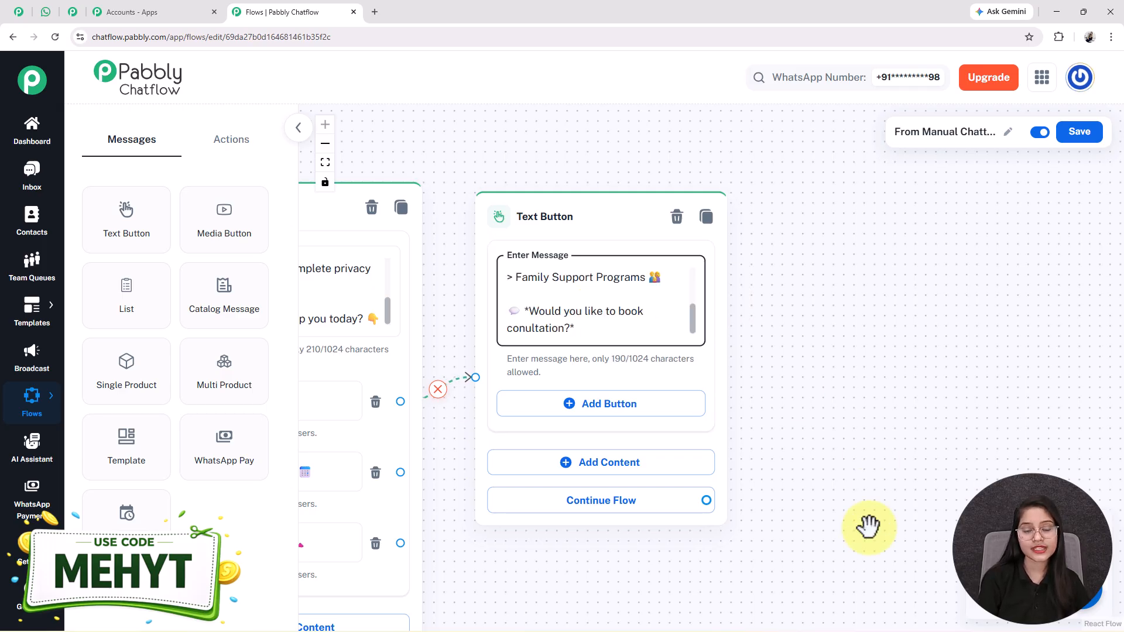
- Give the programs message a Book Consultation button, then view the bot's reply in WhatsApp Web
scroll(647, 377, down, 2)
click(591, 350)
text(Book Consultation 📅)
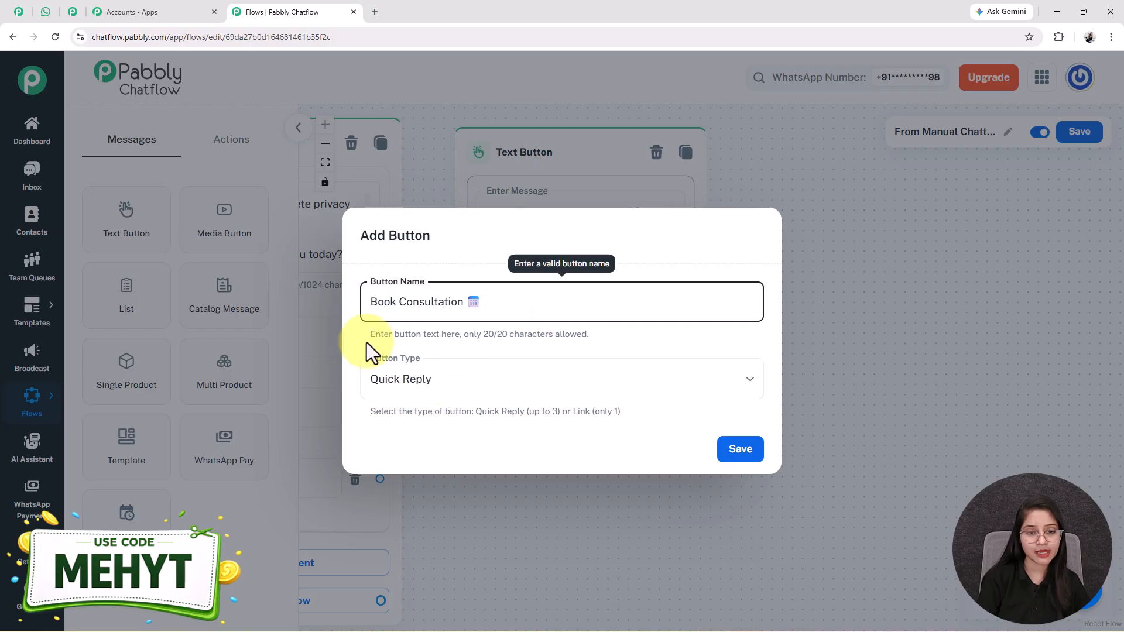
click(744, 454)
drag(886, 403, 784, 401)
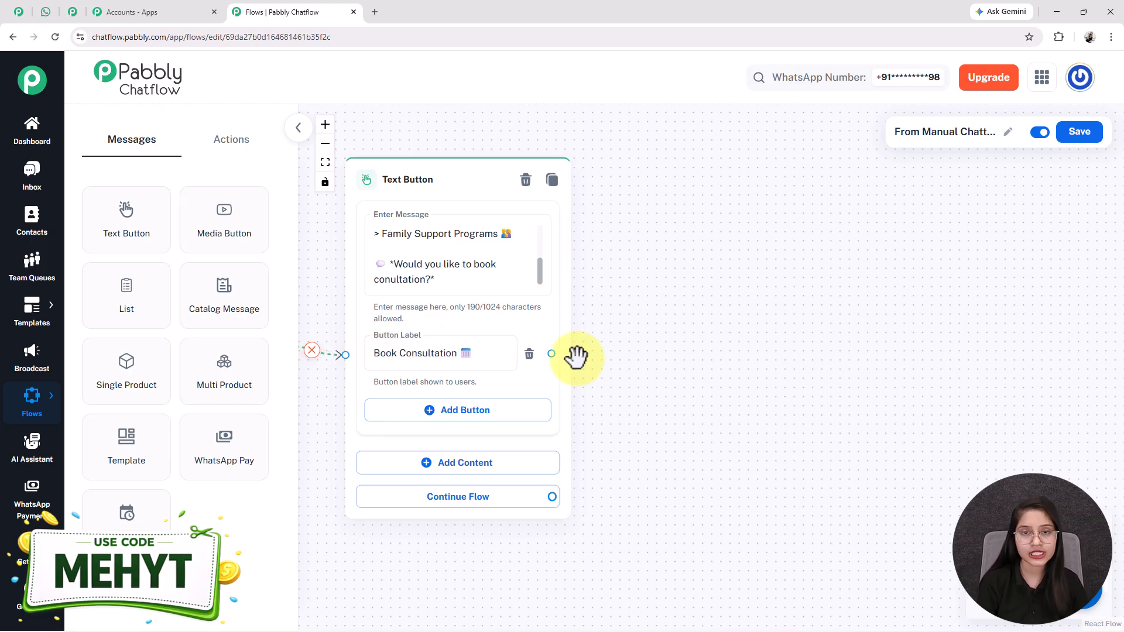
click(45, 12)
drag(434, 321, 595, 361)
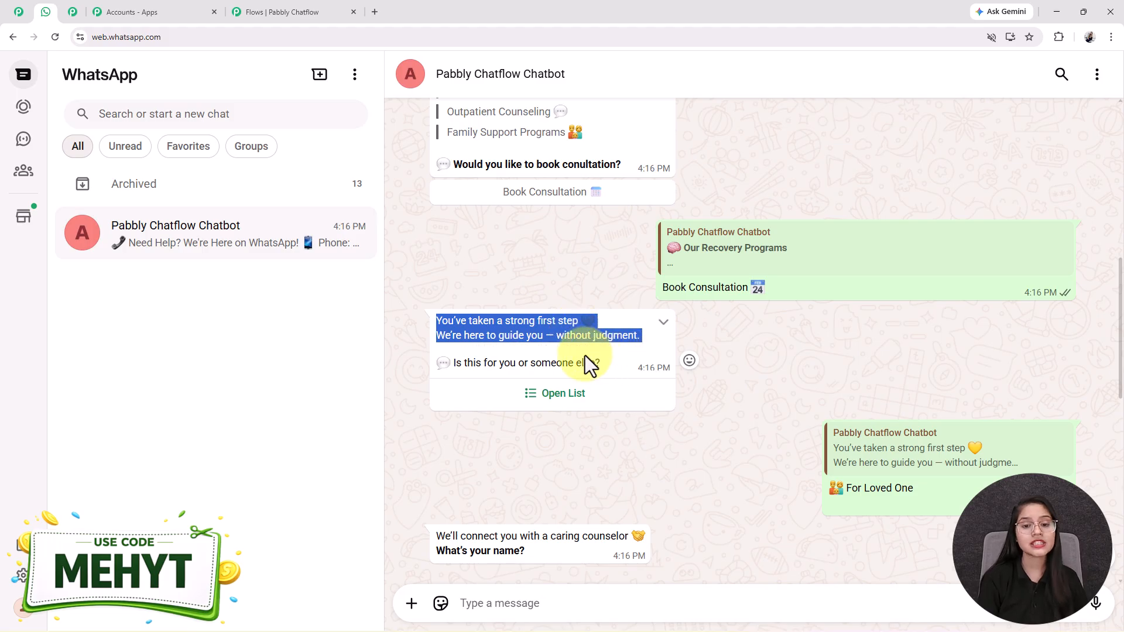
- Open the bot's For Me / For Loved One list in WhatsApp Web, then add a List node
click(469, 326)
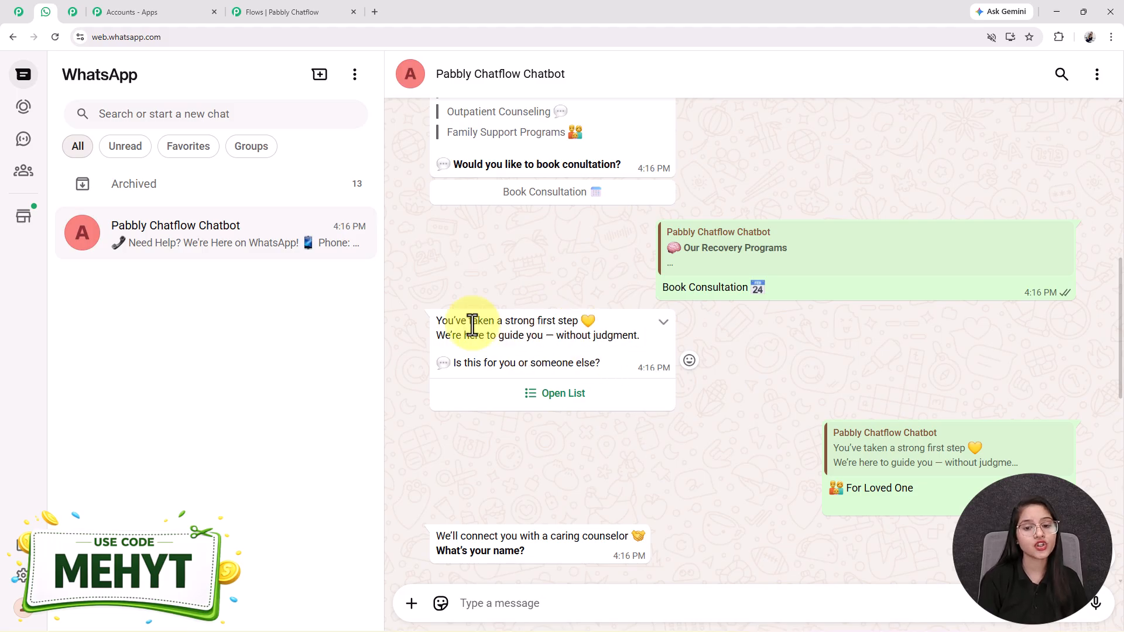
click(554, 395)
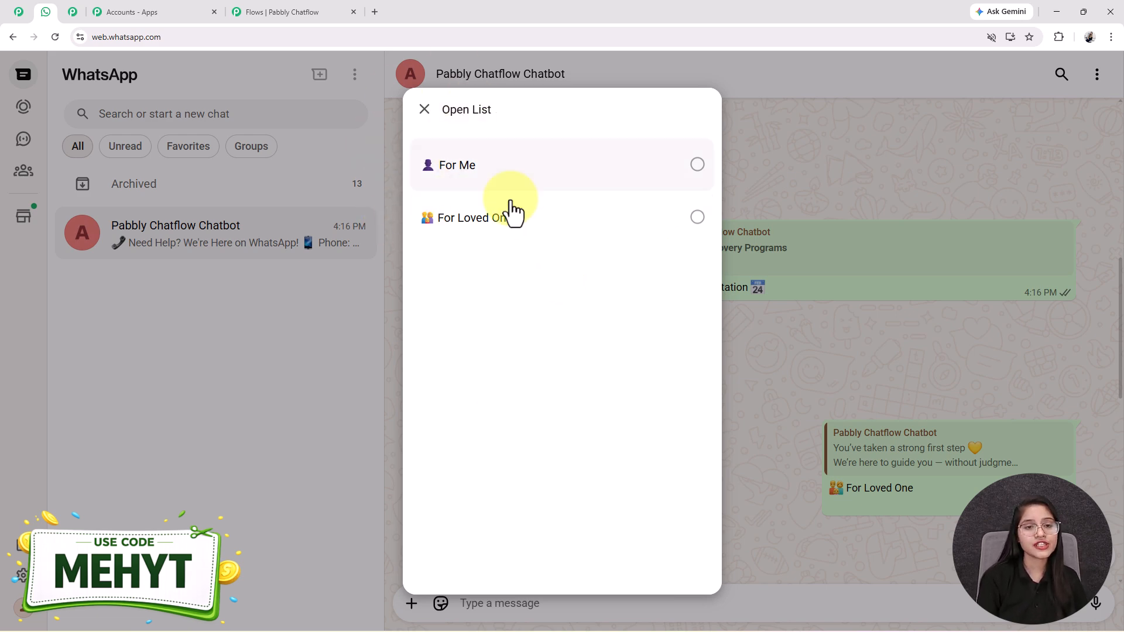
click(308, 11)
drag(144, 286, 707, 153)
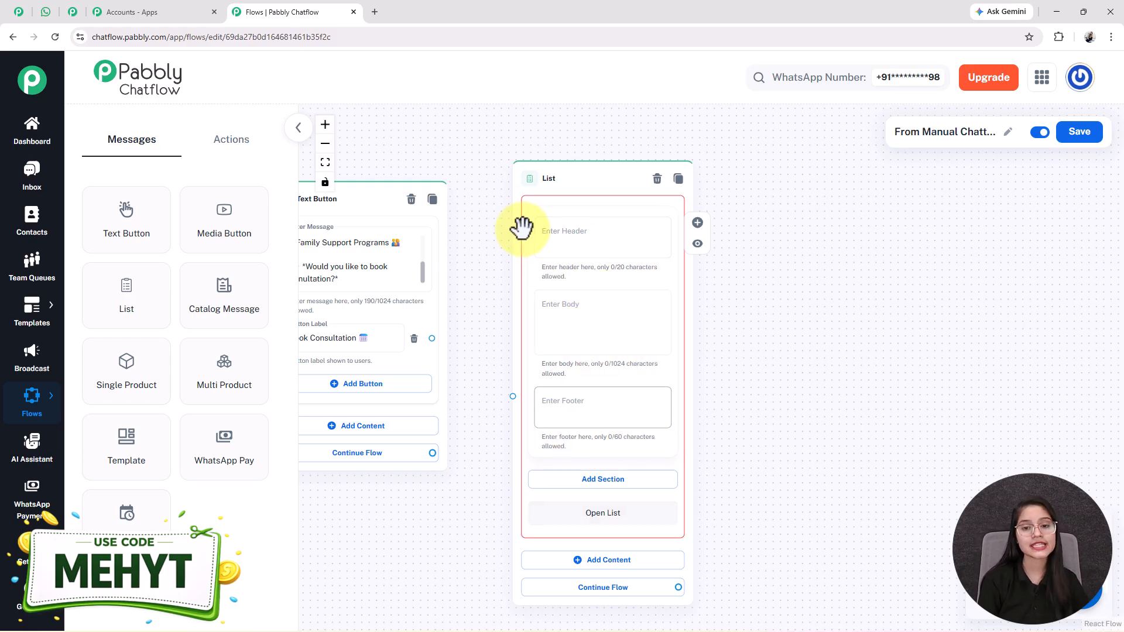
- Paste the list body text "Is this for you or someone else?"
click(588, 421)
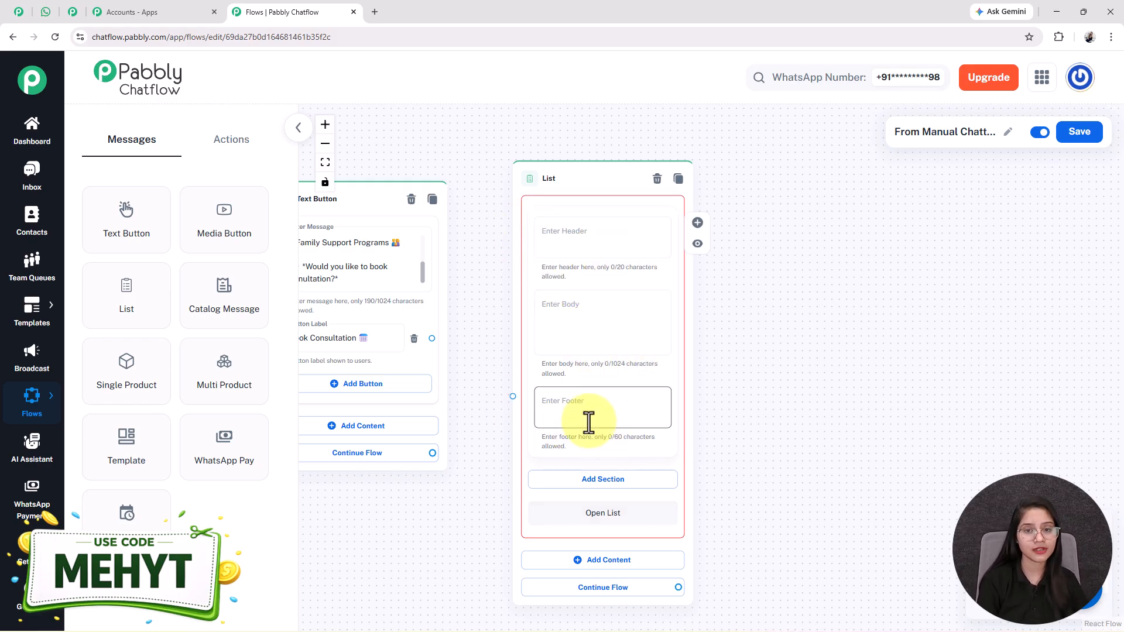
click(585, 323)
key(ctrl+v)
key(ctrl+Home)
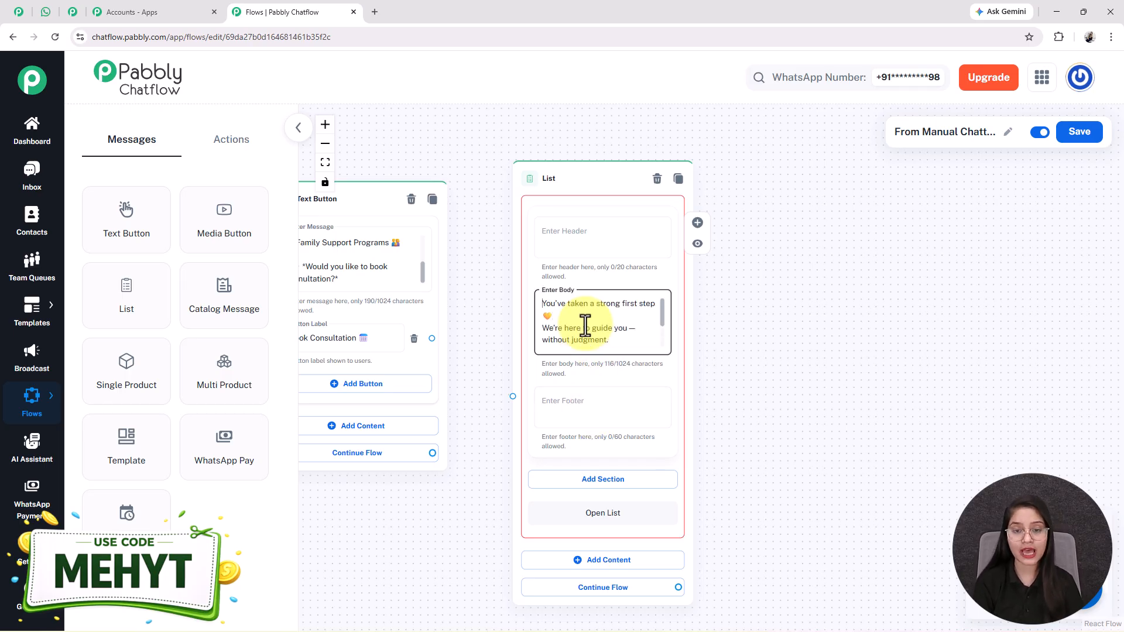
key(Down)
key(Down)
key(Down)
key(Down)
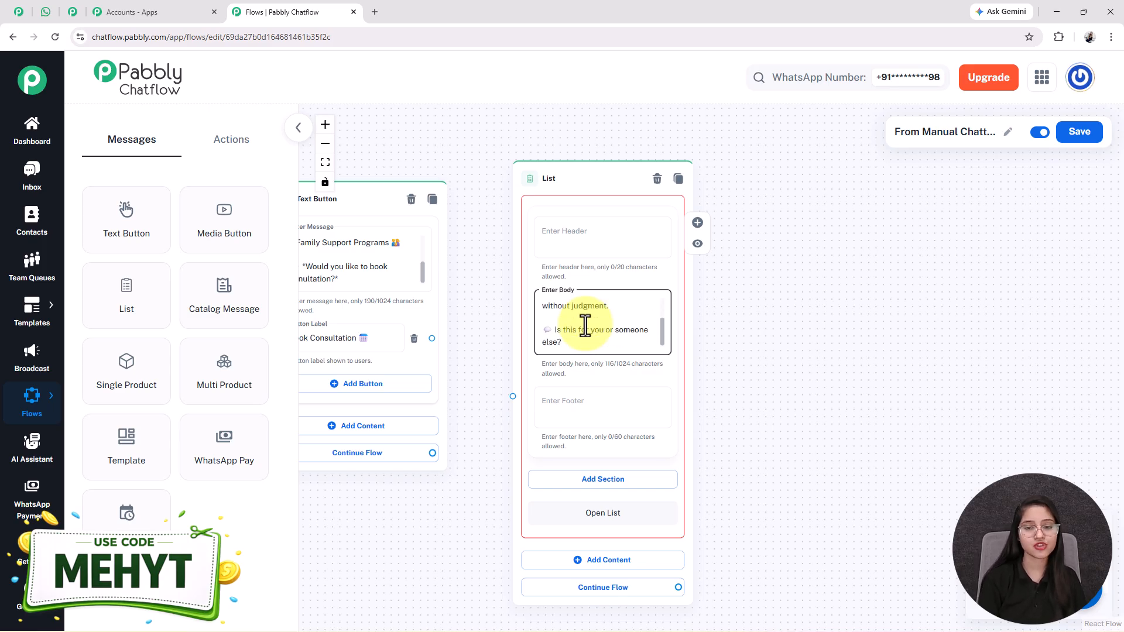
drag(773, 478, 730, 325)
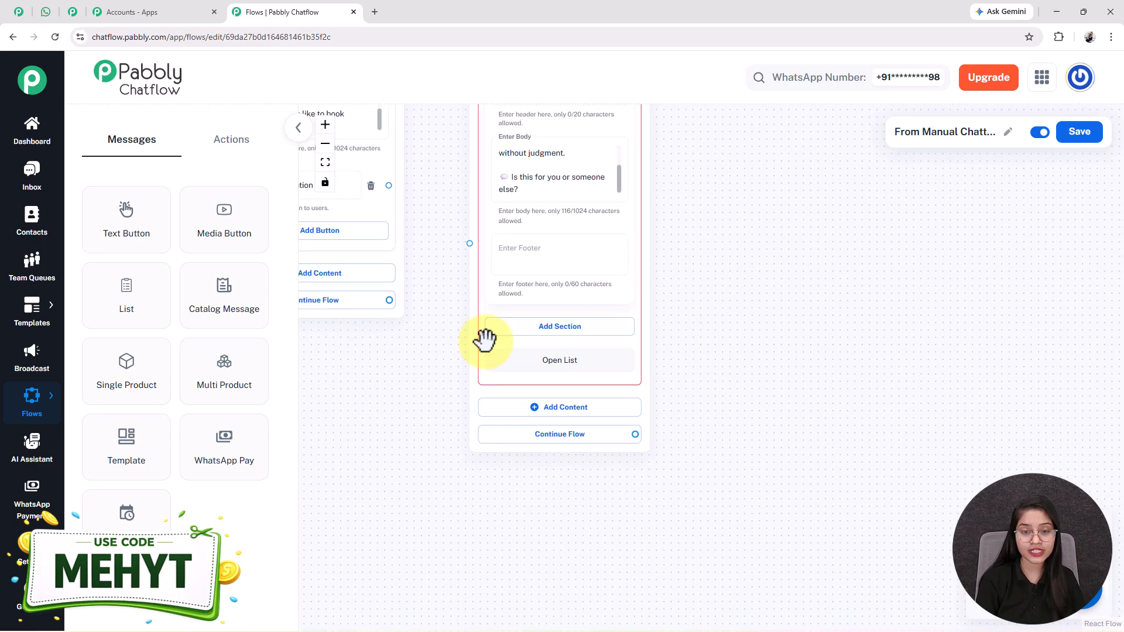
- Add a list section titled Choice
click(579, 334)
click(553, 351)
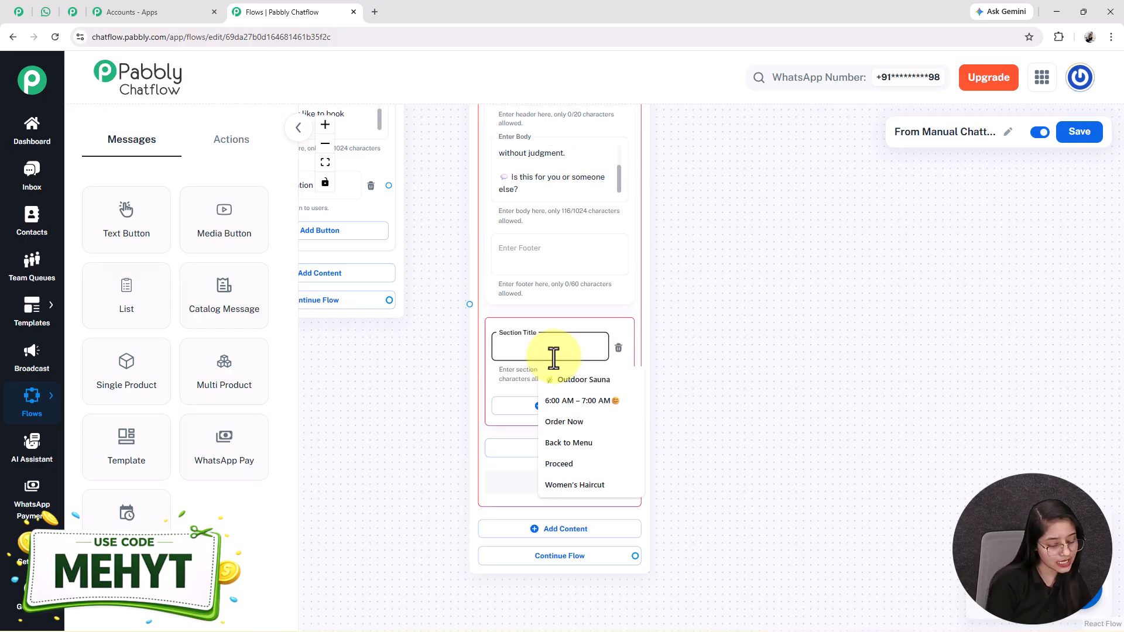
text(Choice)
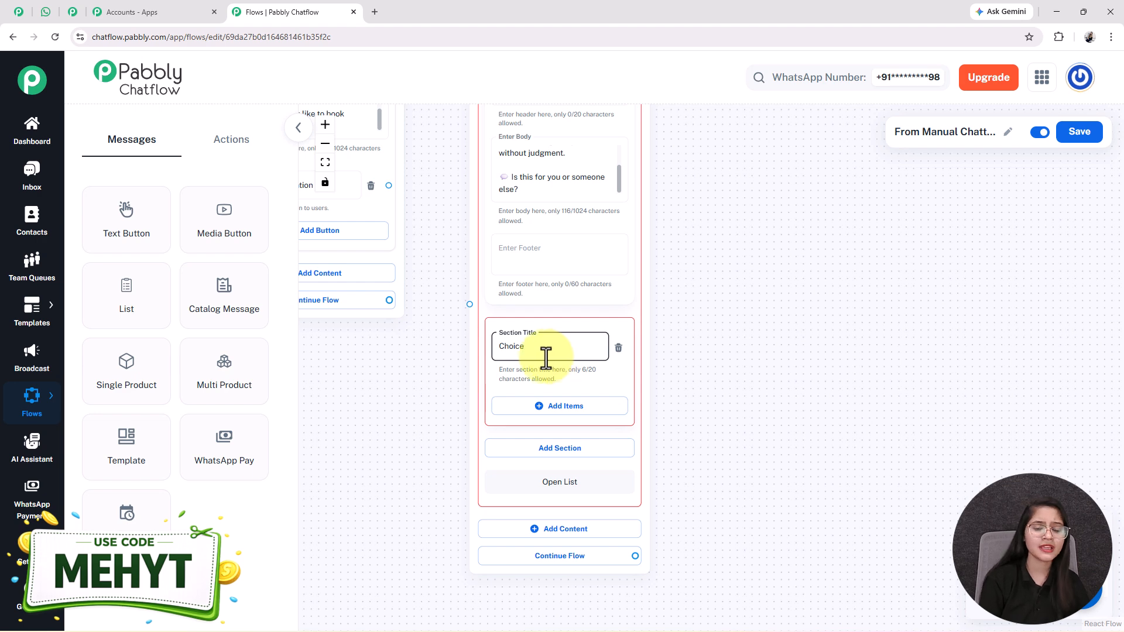
double_click(504, 346)
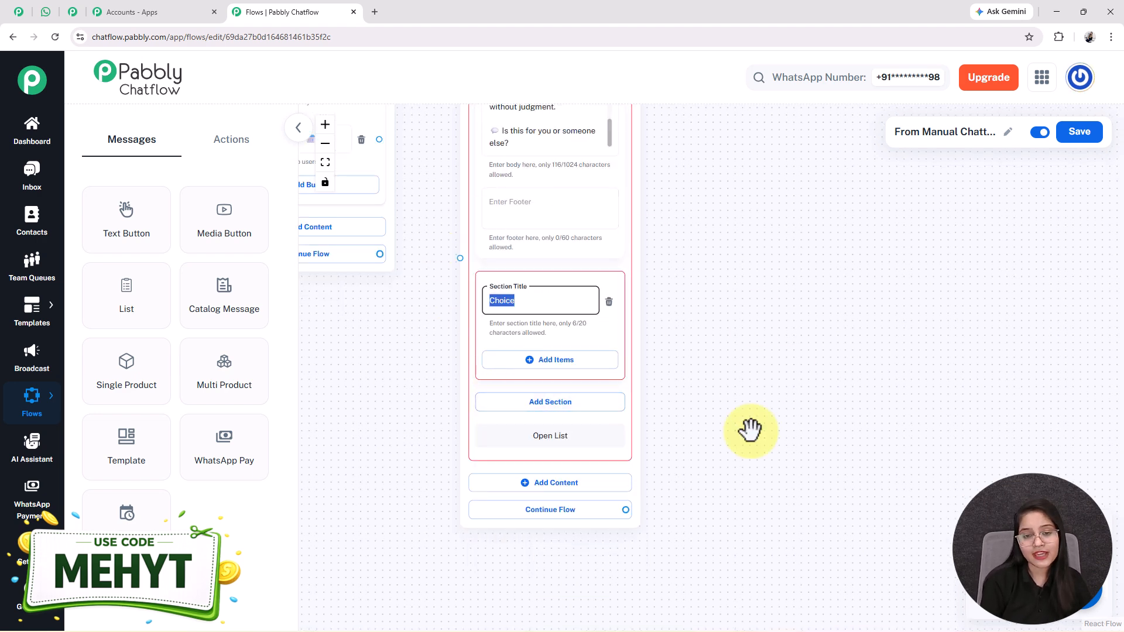
drag(655, 370, 640, 317)
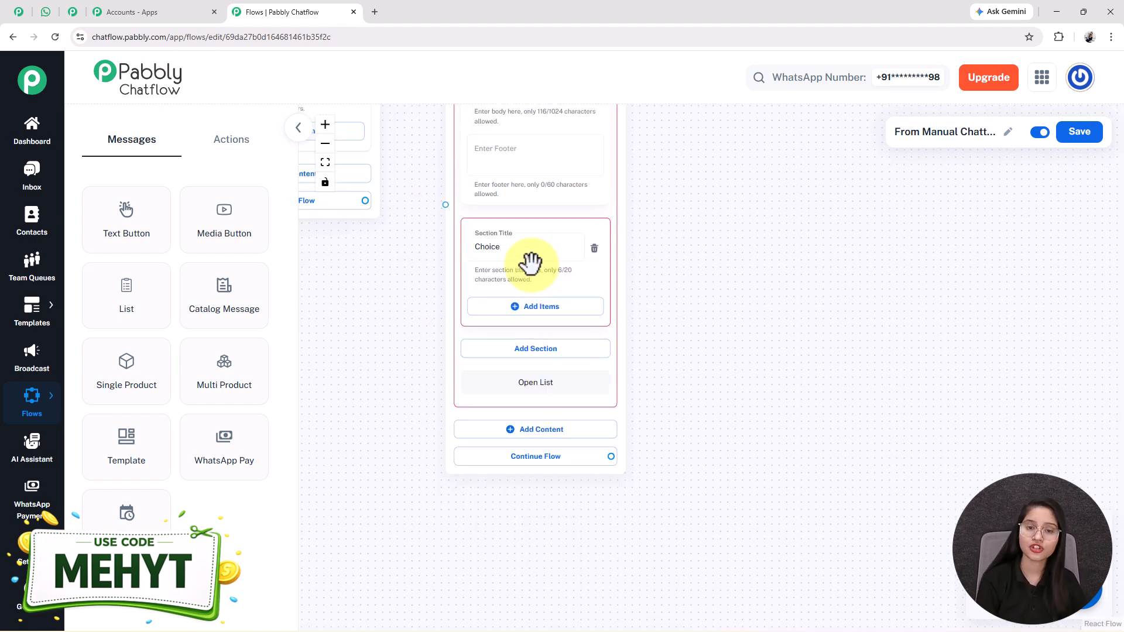
- Add two Choice items, For Me and For Loved One
click(536, 307)
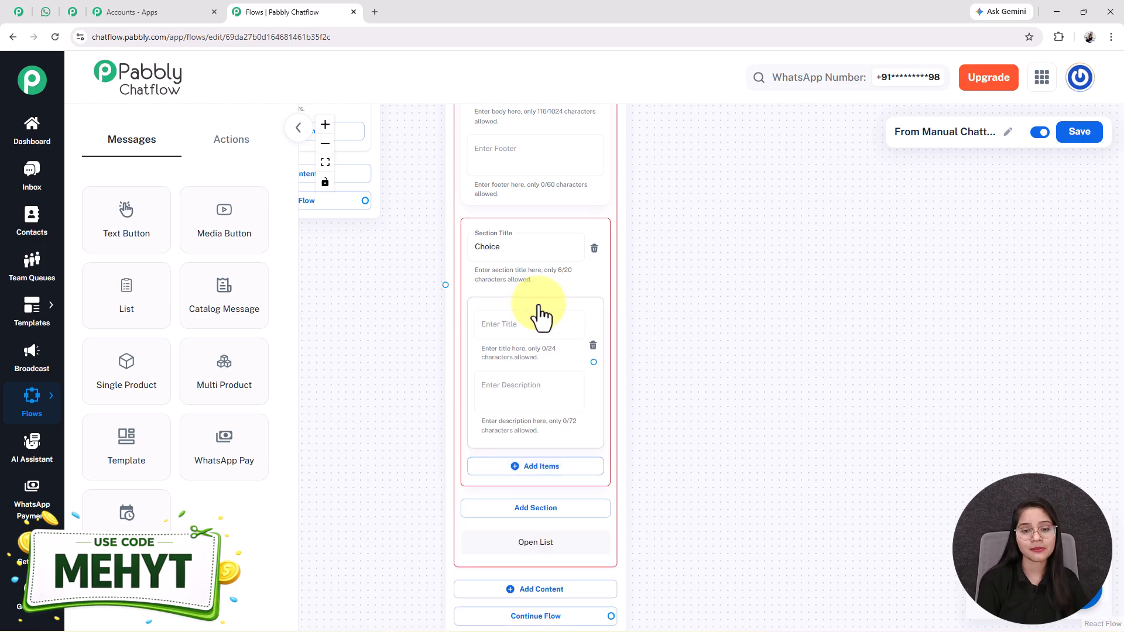
click(519, 468)
drag(729, 567, 724, 462)
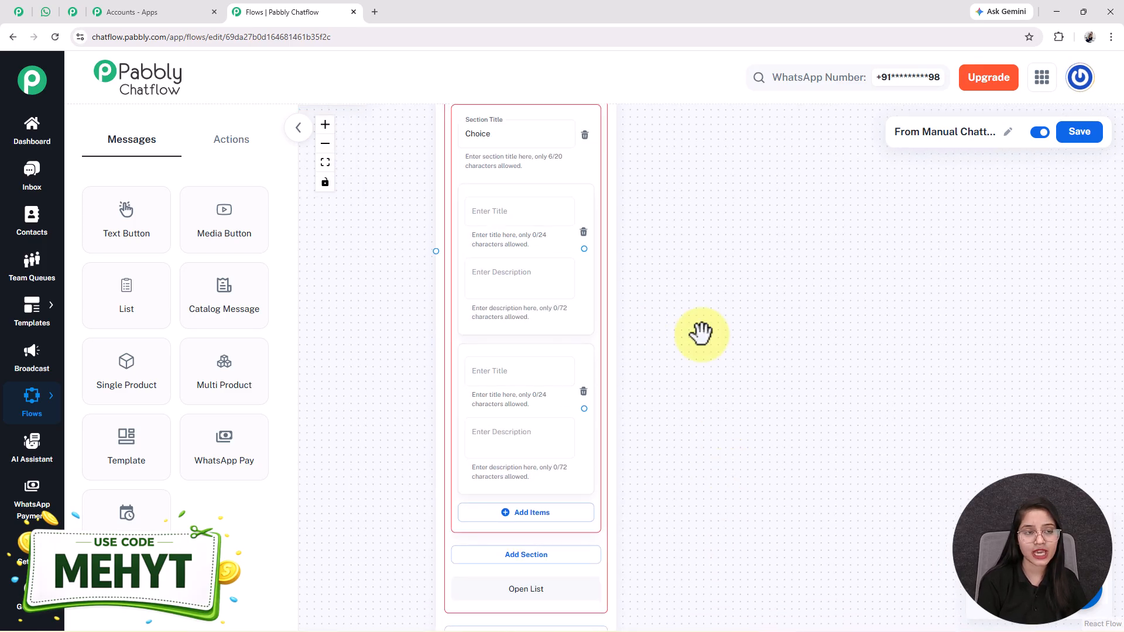
click(506, 212)
text(👤 For Me)
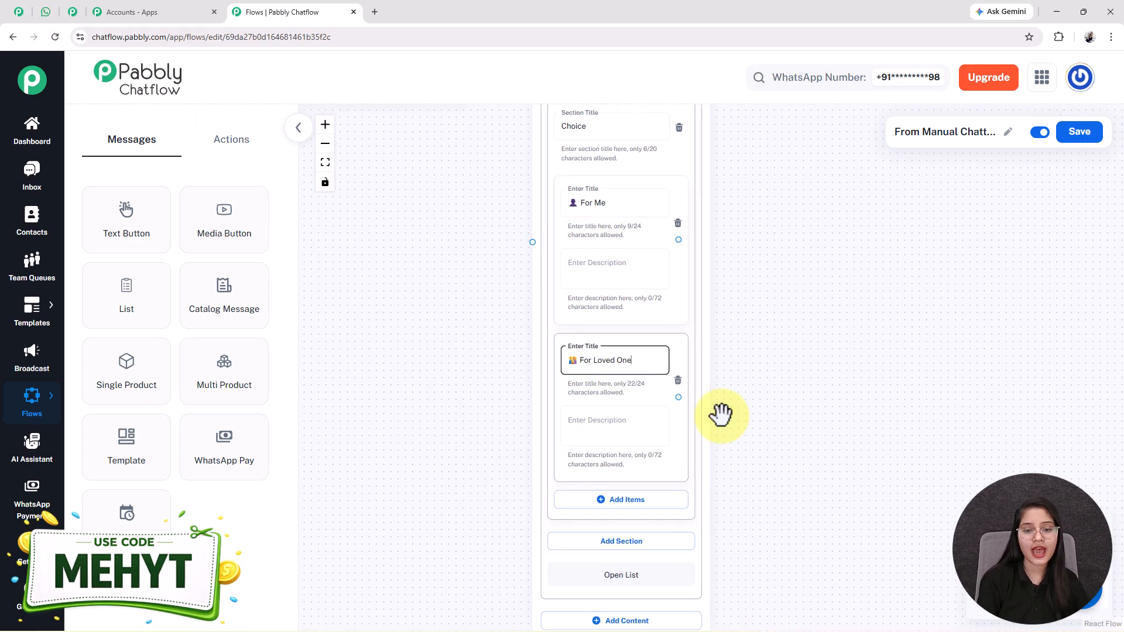
drag(720, 415, 771, 408)
scroll(622, 281, down, 2)
drag(509, 329, 409, 479)
scroll(570, 293, up, 2)
click(569, 293)
click(615, 462)
- Connect both Book Consultation buttons to the List node
drag(455, 278, 529, 374)
drag(490, 228, 582, 539)
click(461, 531)
drag(464, 524, 753, 498)
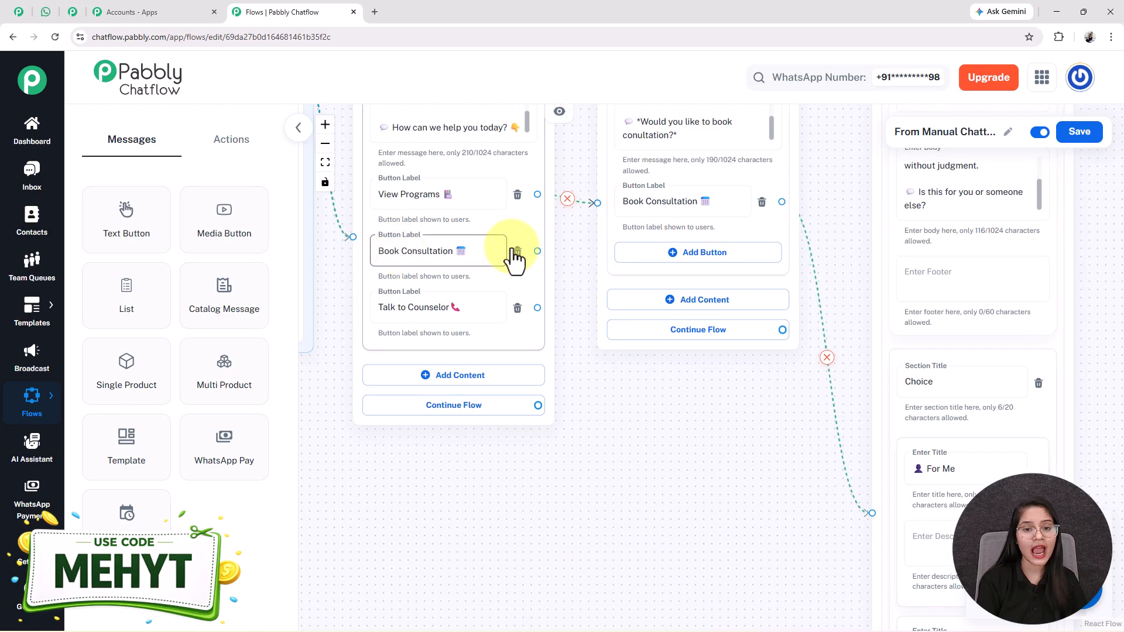
drag(537, 251, 863, 515)
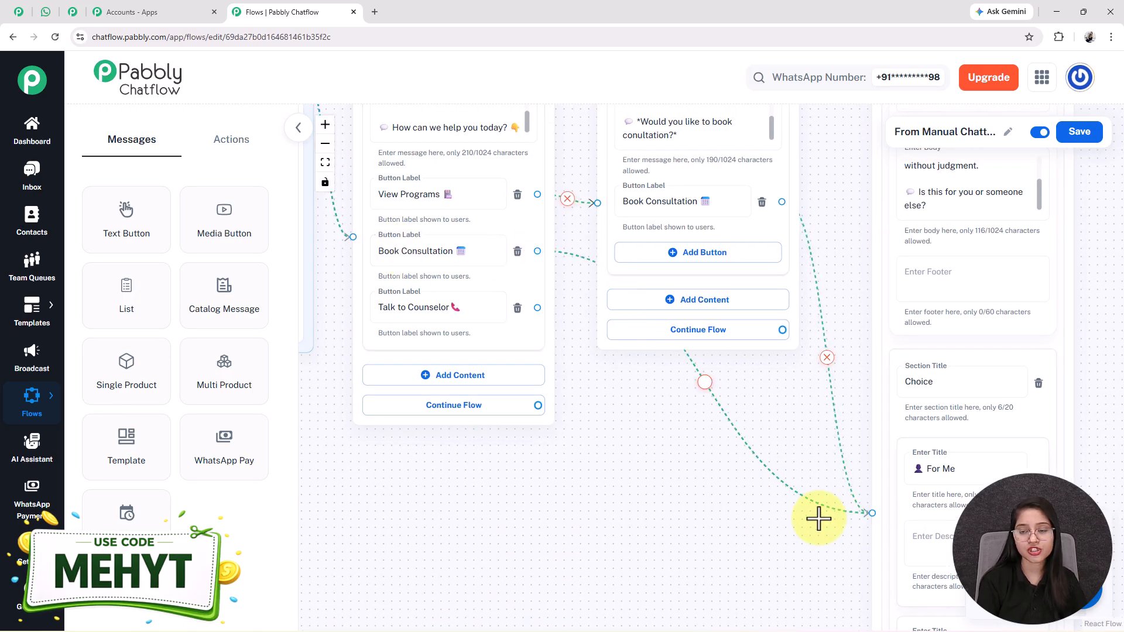
drag(561, 462, 334, 436)
scroll(358, 436, down, 3)
drag(749, 354, 700, 260)
scroll(700, 329, up, 2)
drag(732, 436, 708, 315)
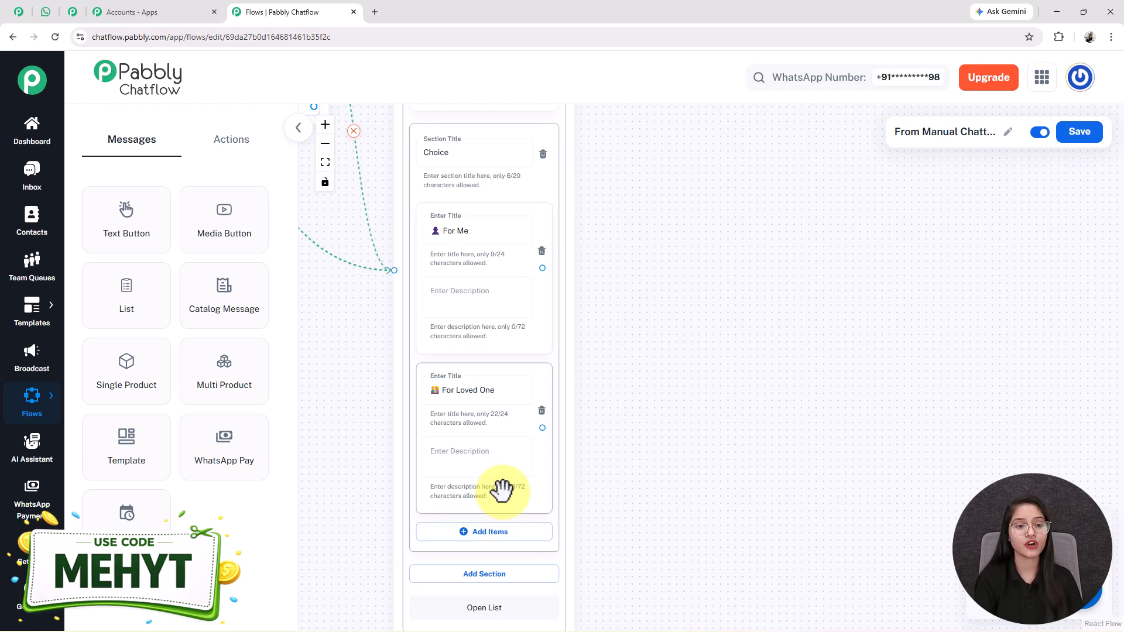
- Add an Ask Question node with the pasted 'What's your name?' message, saving to FullName as Text
click(237, 153)
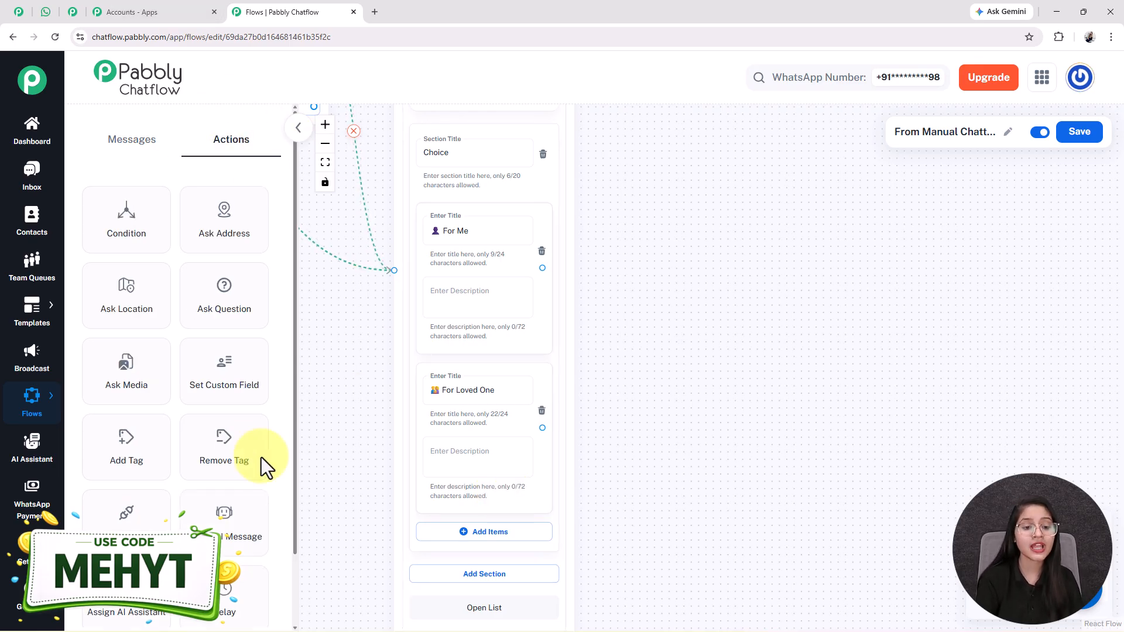
drag(228, 316, 670, 175)
click(682, 283)
text(We'll connect you with a caring counselor 🙂\n*What's your name?*)
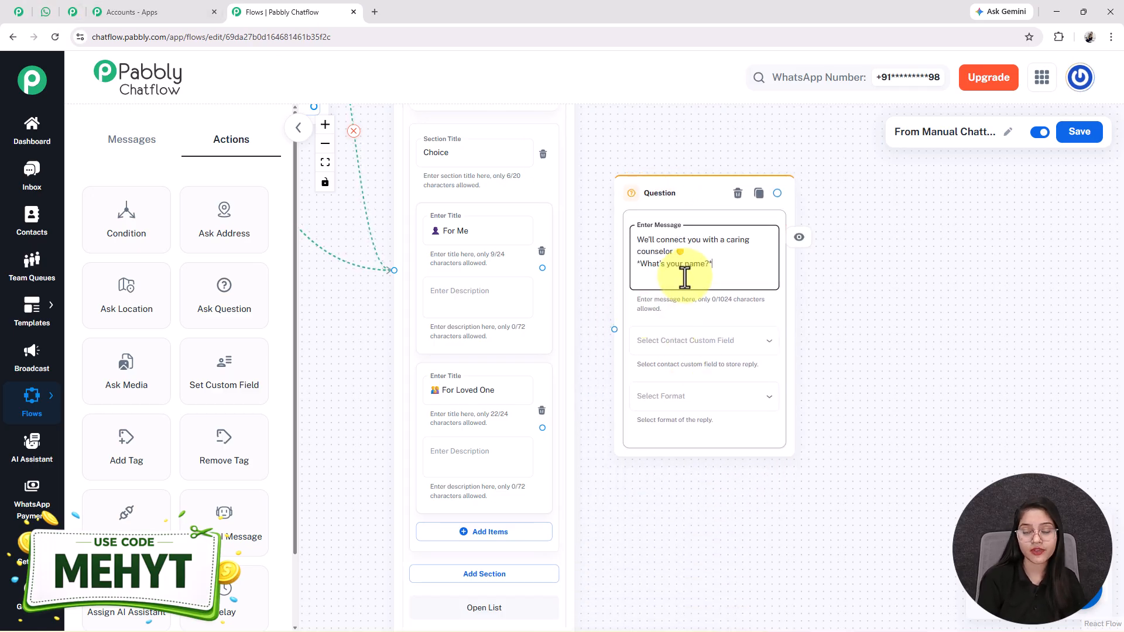
click(708, 342)
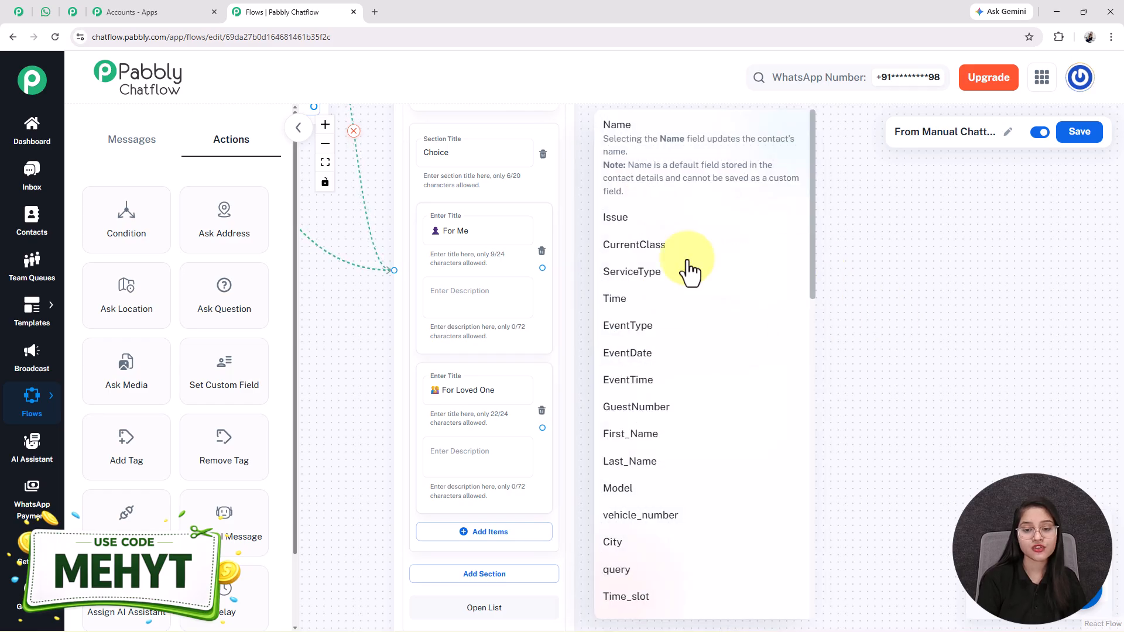
scroll(644, 515, down, 6)
scroll(634, 514, down, 2)
click(695, 394)
click(641, 462)
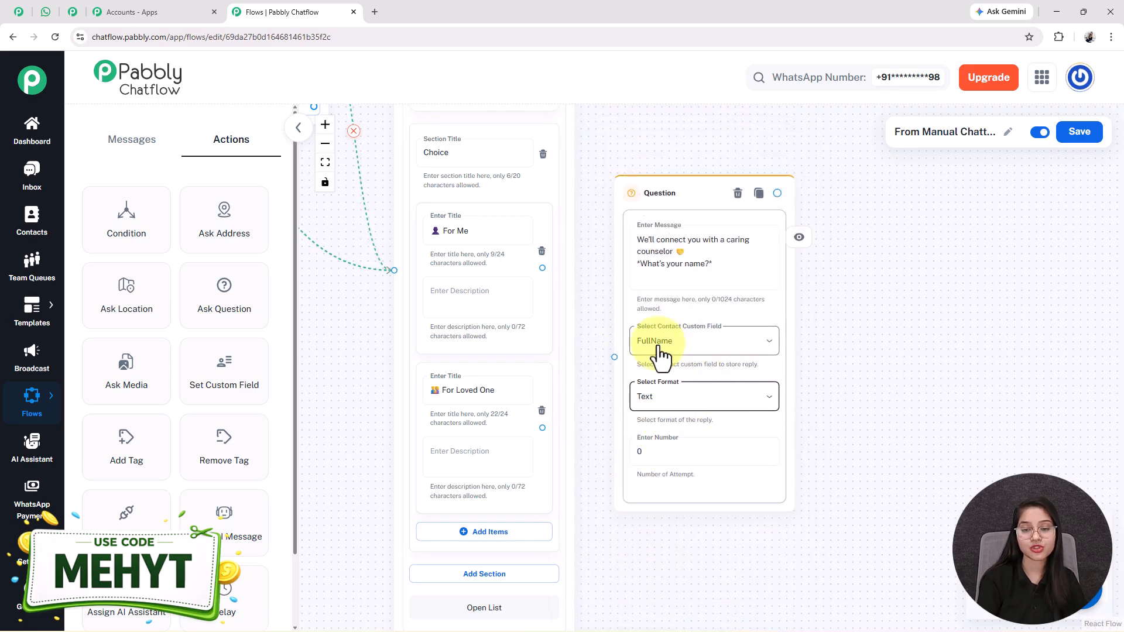
- Set the name question's attempts to 0, keeping Text as the reply format
click(667, 453)
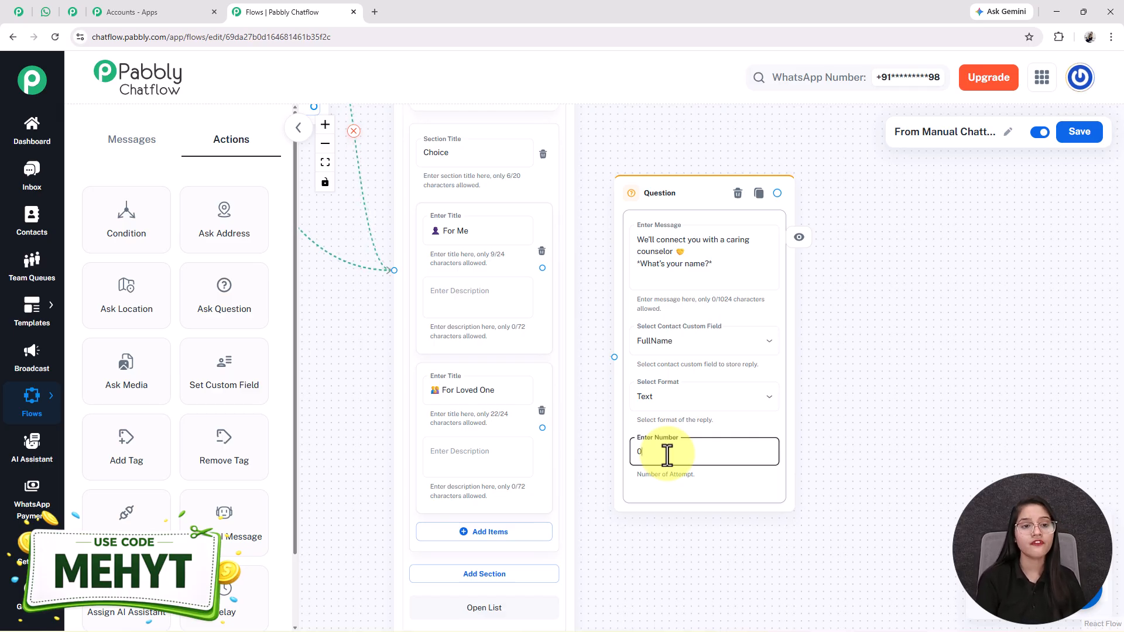
triple_click(672, 264)
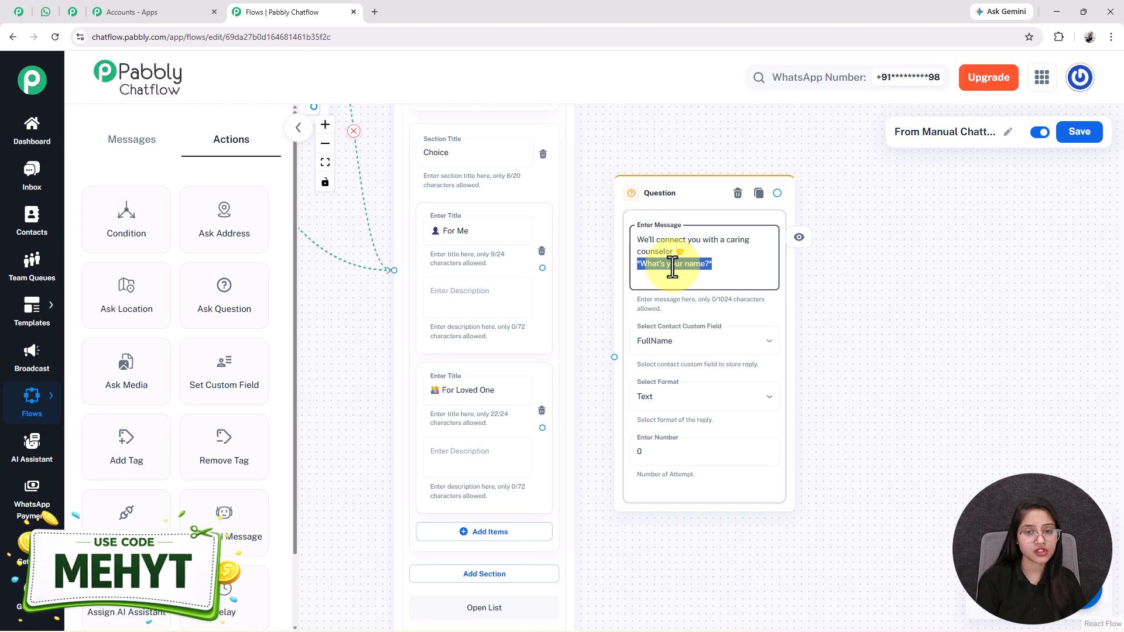
click(667, 454)
text(1)
click(671, 517)
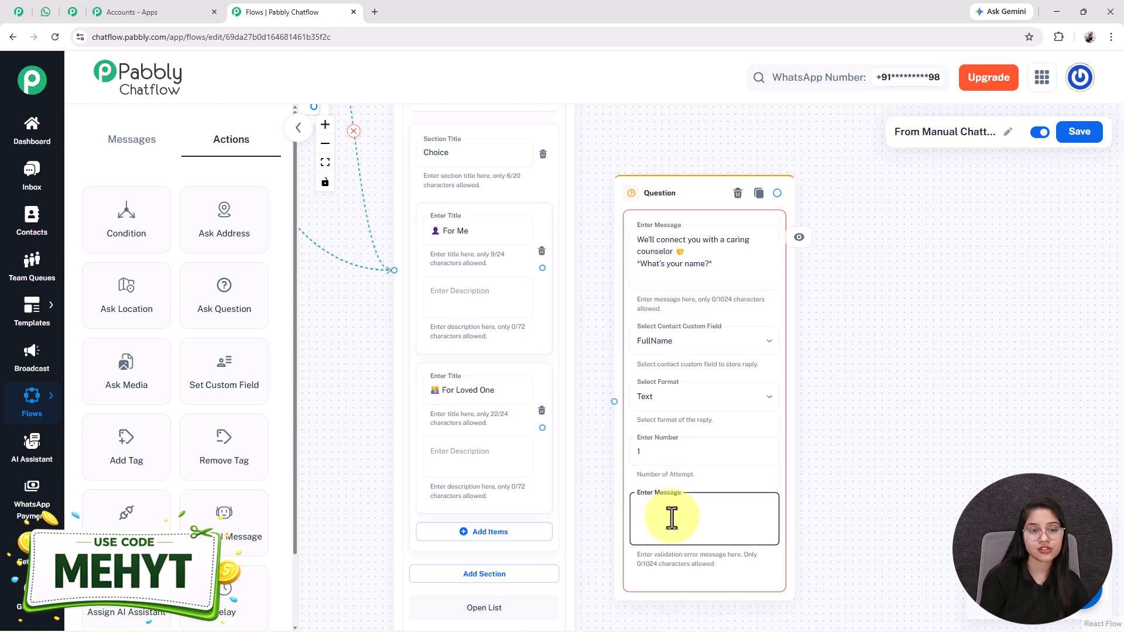
click(648, 451)
click(649, 527)
text(please shar)
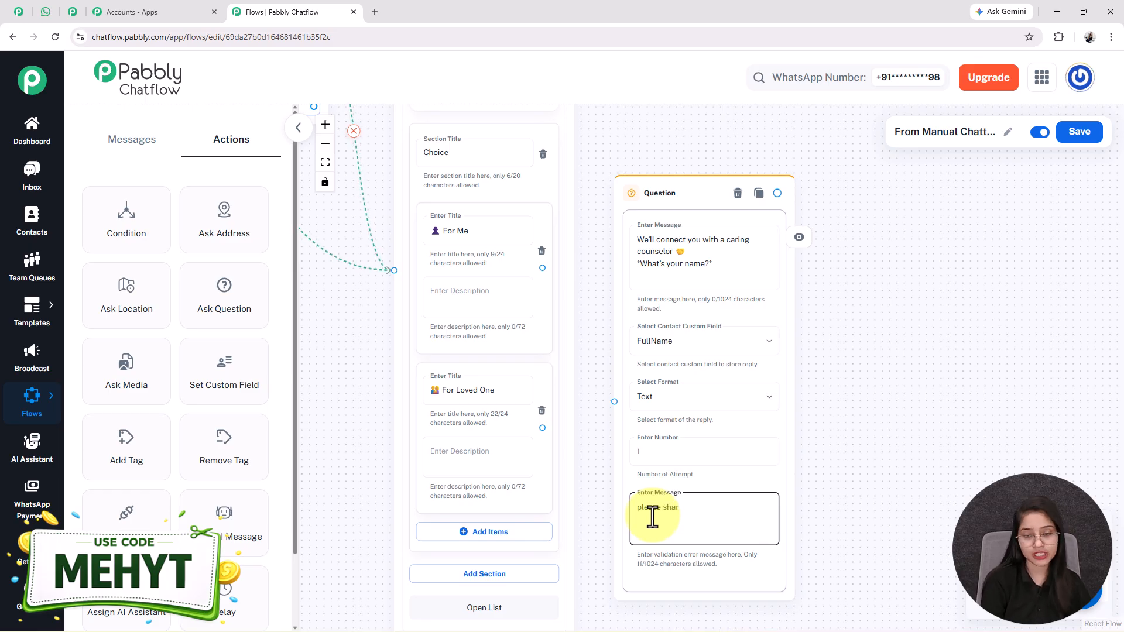
click(670, 401)
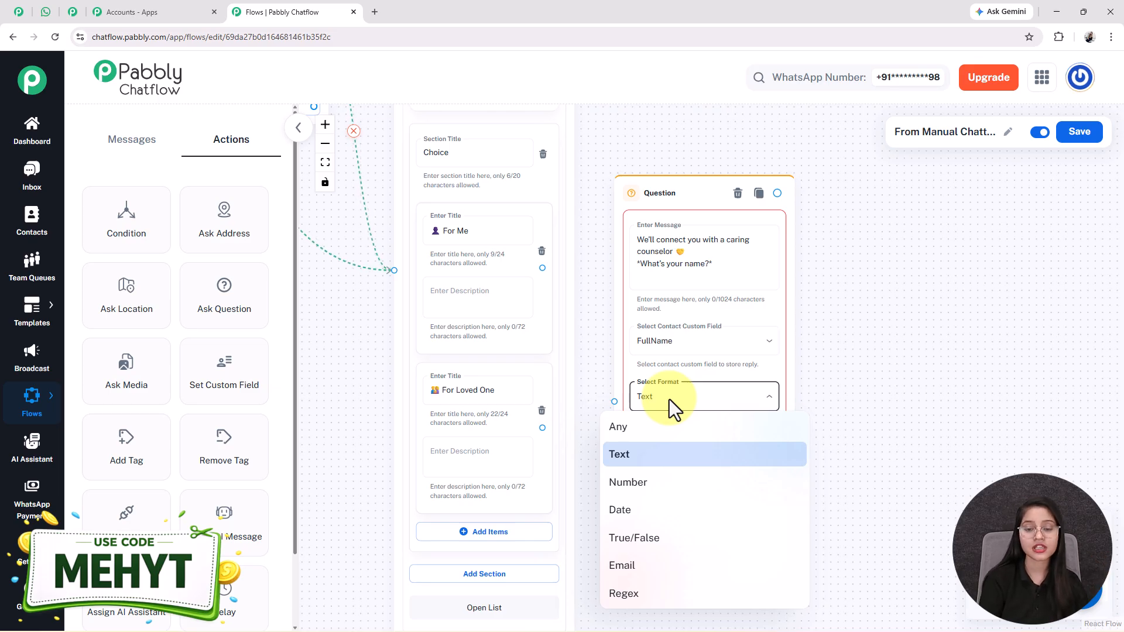
click(628, 459)
text(0)
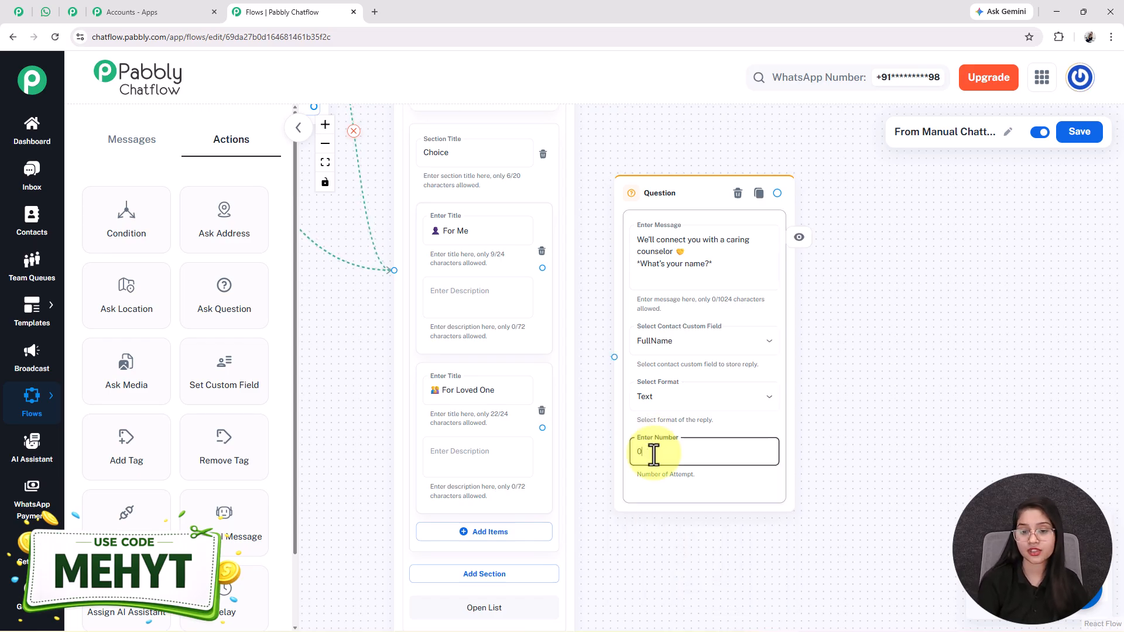
- Connect both the For Me and For Loved One list options to the name question
scroll(627, 534, down, 1)
drag(550, 297, 616, 376)
drag(551, 439, 614, 378)
drag(908, 432, 817, 392)
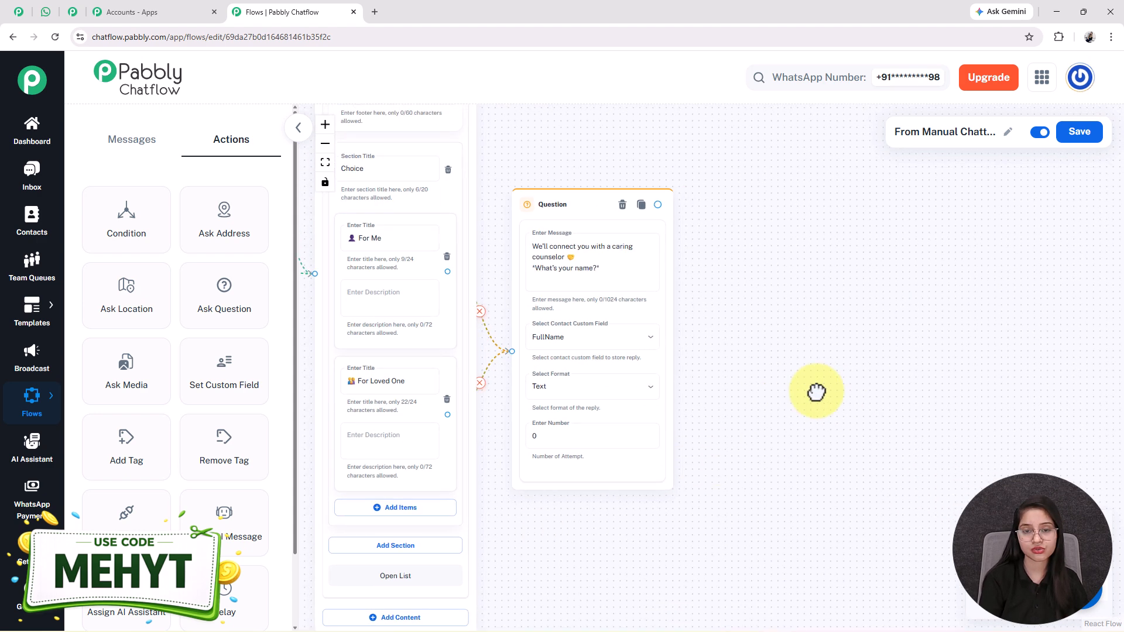
scroll(767, 402, up, 1)
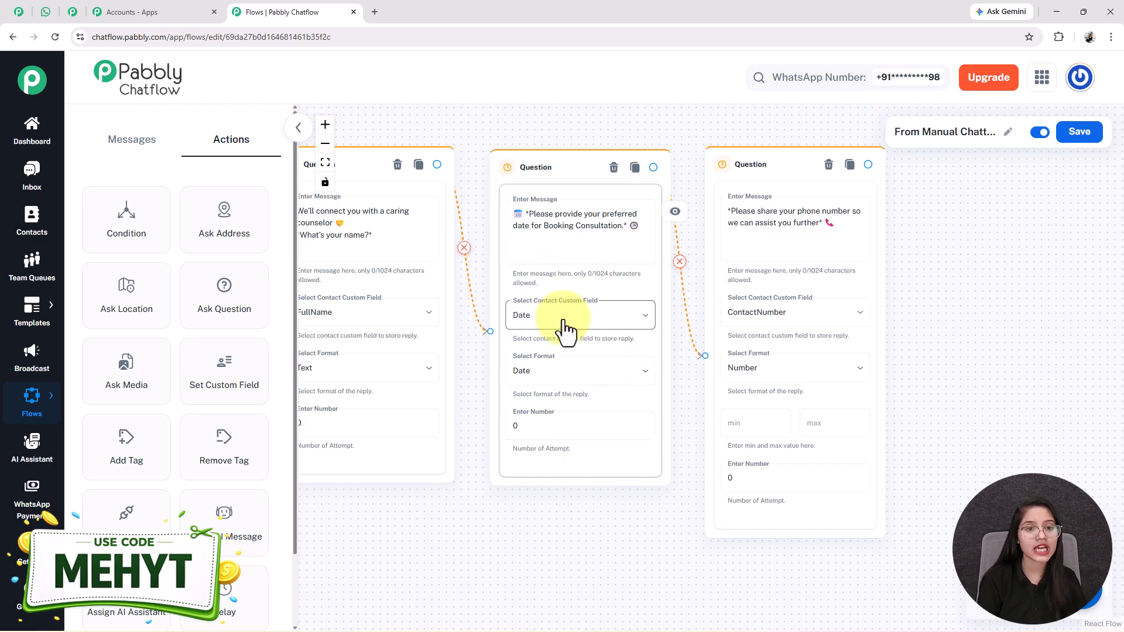
- Pan the canvas to review the name, date and phone-number Question nodes and their fields
drag(620, 558, 432, 546)
click(552, 219)
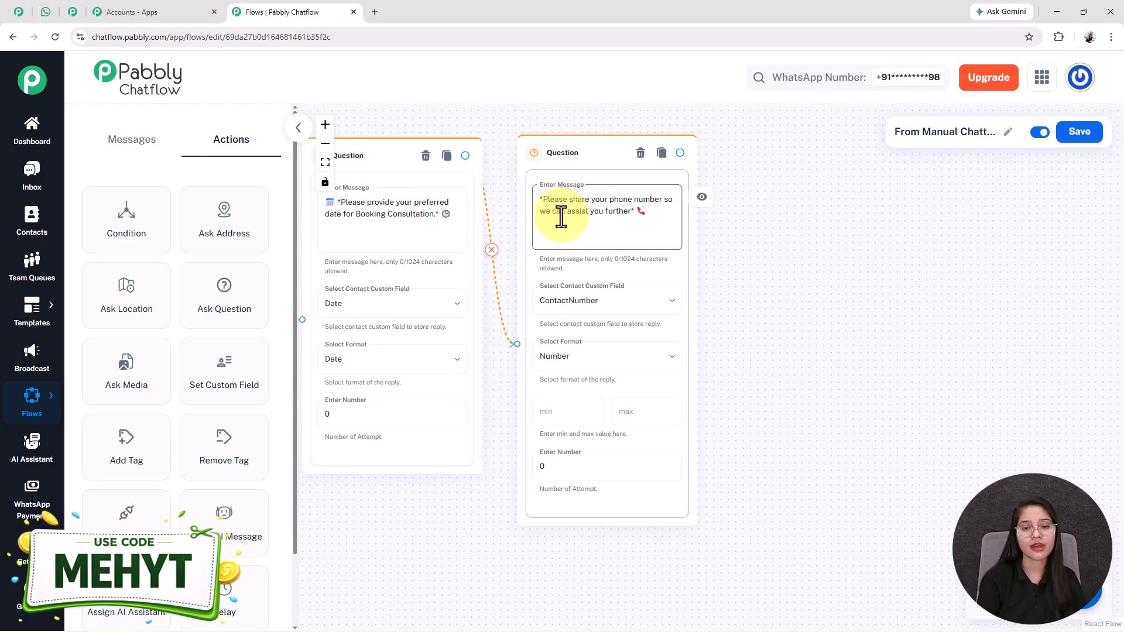
key(ctrl+a)
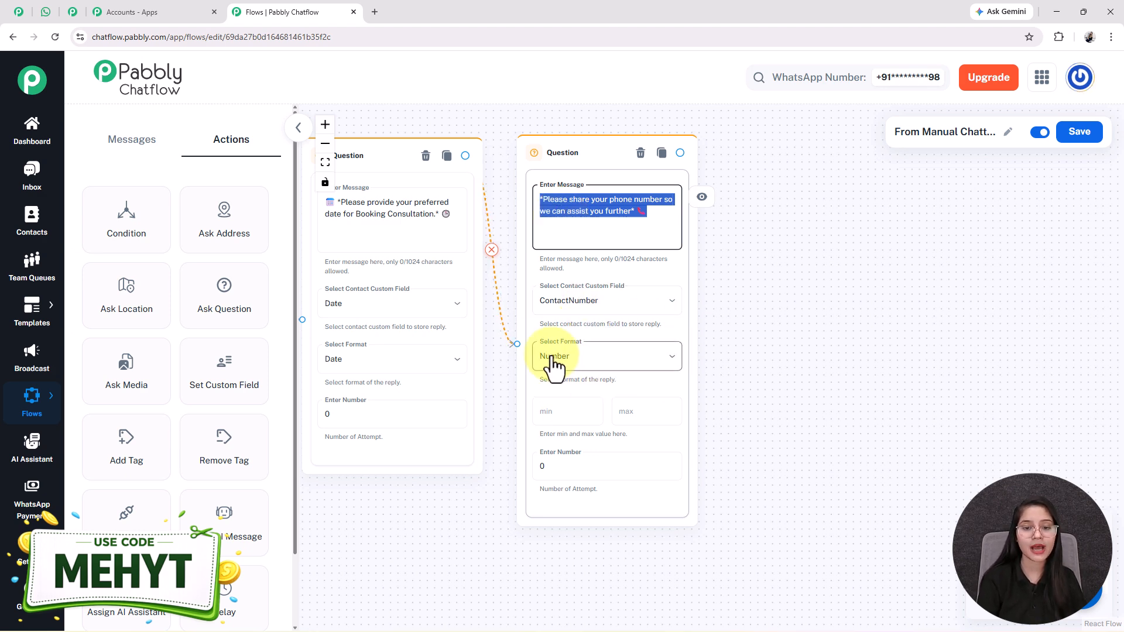
scroll(502, 509, down, 3)
drag(432, 518, 787, 462)
drag(660, 510, 602, 545)
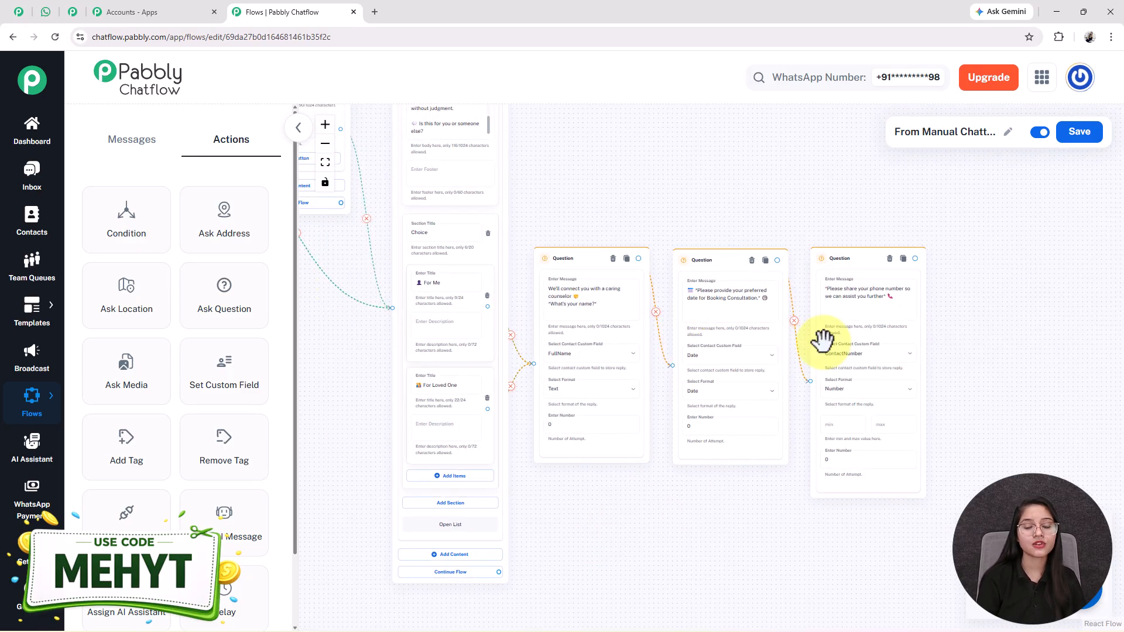
click(70, 17)
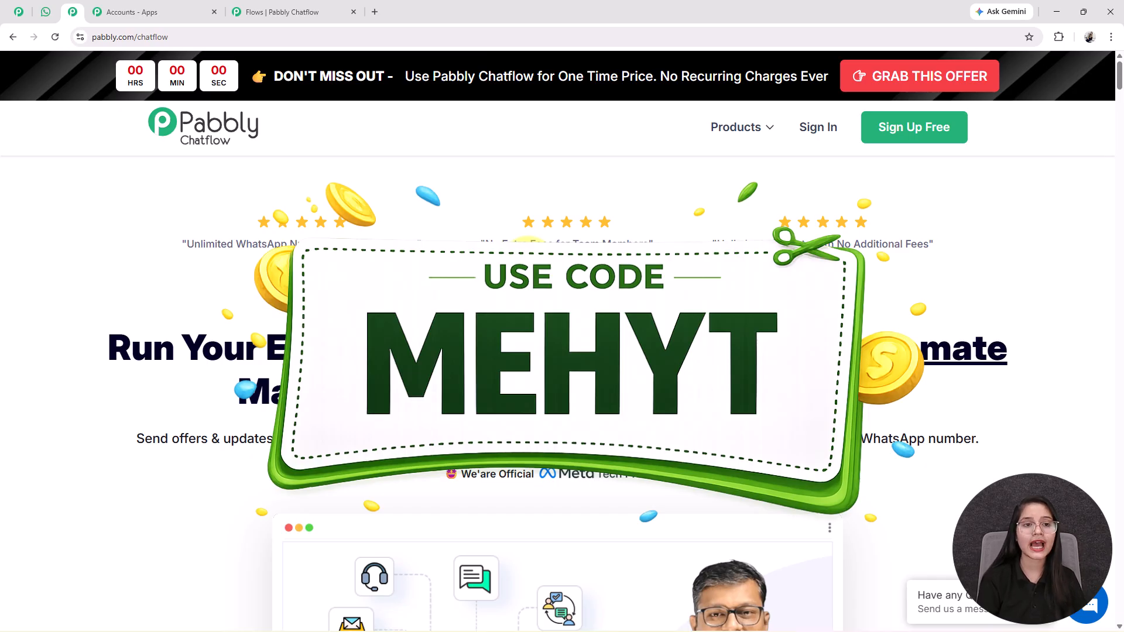
click(257, 12)
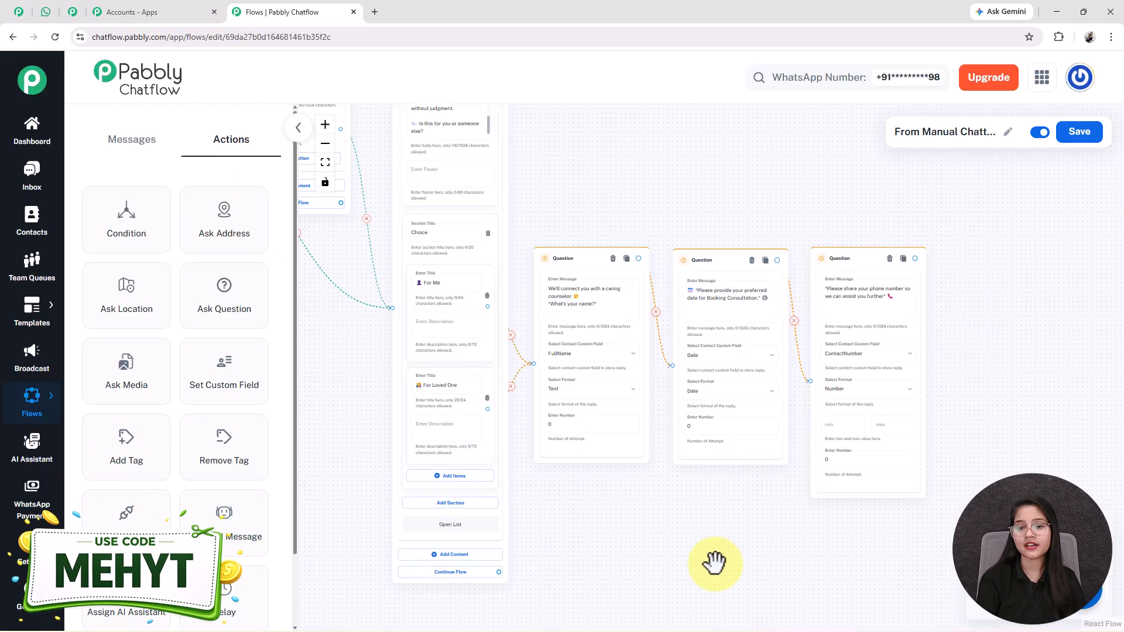
drag(667, 536, 572, 547)
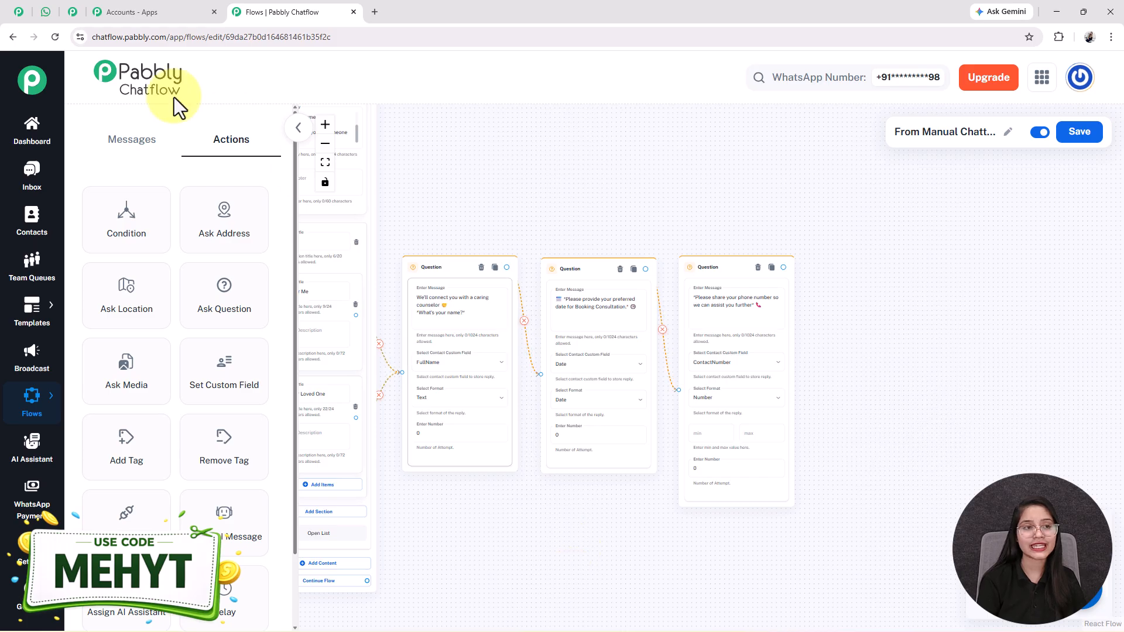
- In the WhatsApp test chat, highlight Test User and 12/04/2026 in the Request Received summary
click(57, 9)
click(936, 321)
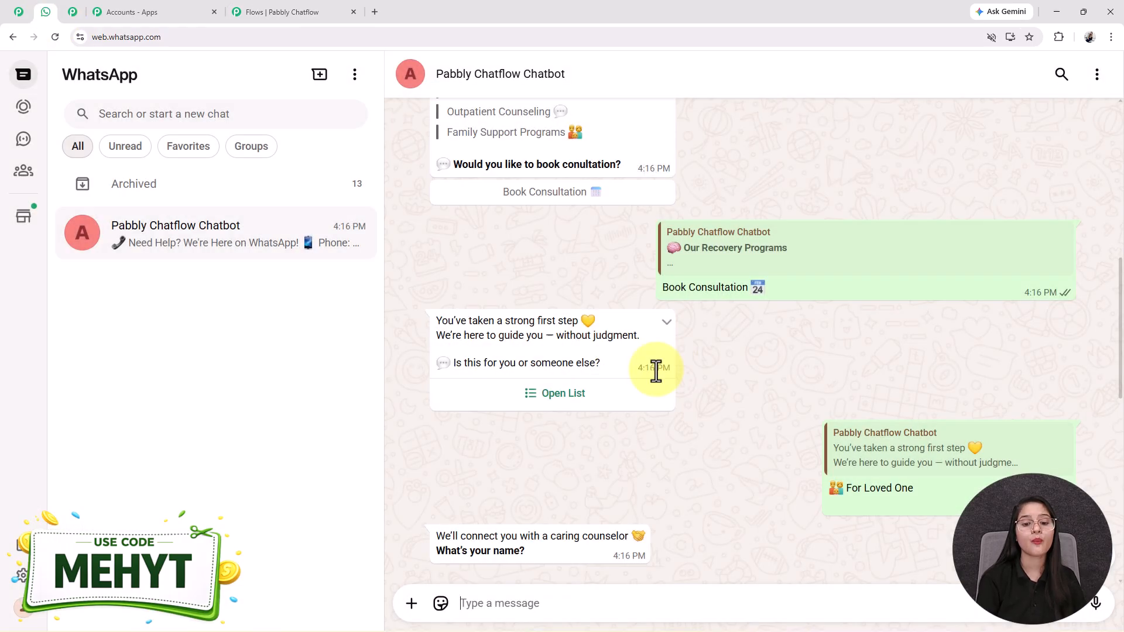
scroll(628, 403, down, 6)
scroll(627, 402, down, 3)
scroll(627, 403, up, 3)
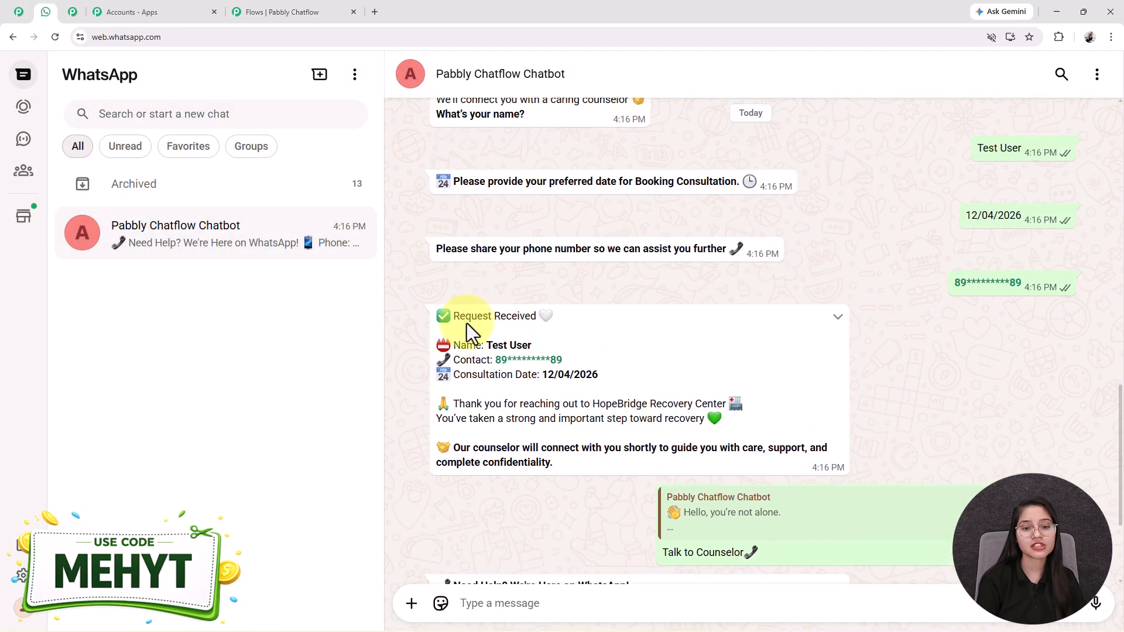
drag(484, 346, 562, 346)
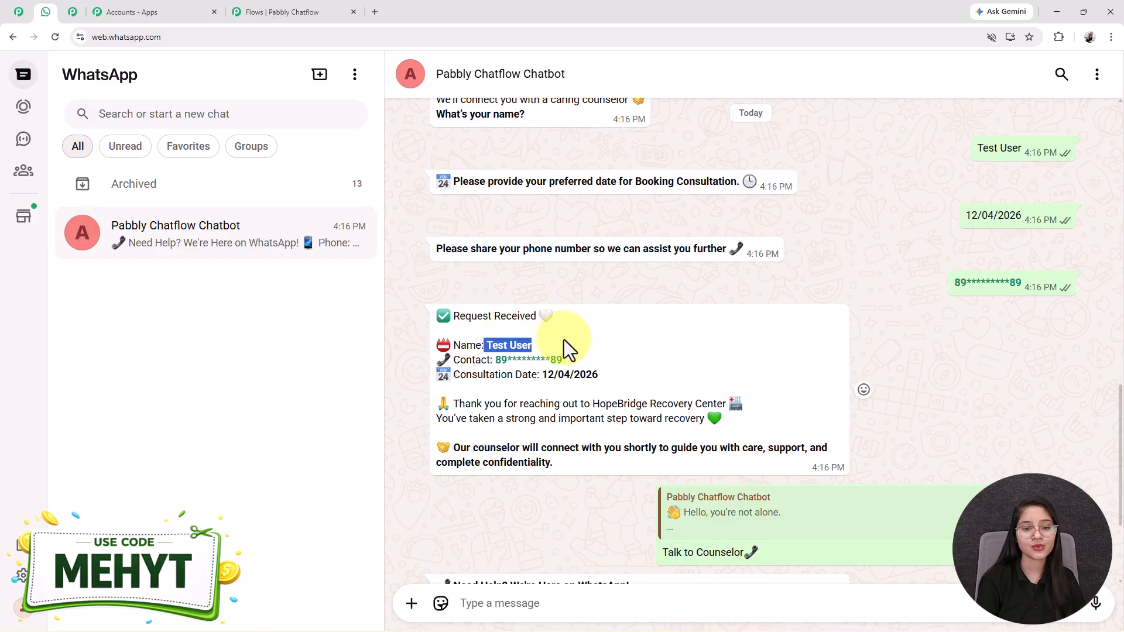
drag(496, 360, 536, 375)
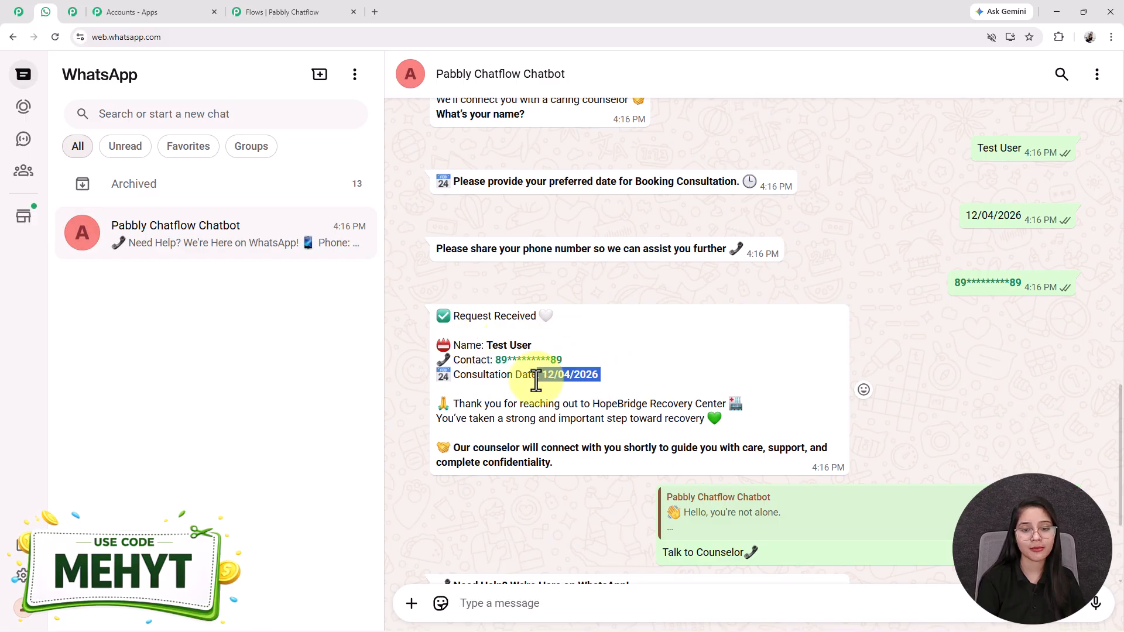
- Add a Text Button node after the phone question and paste the prepared summary message
click(271, 11)
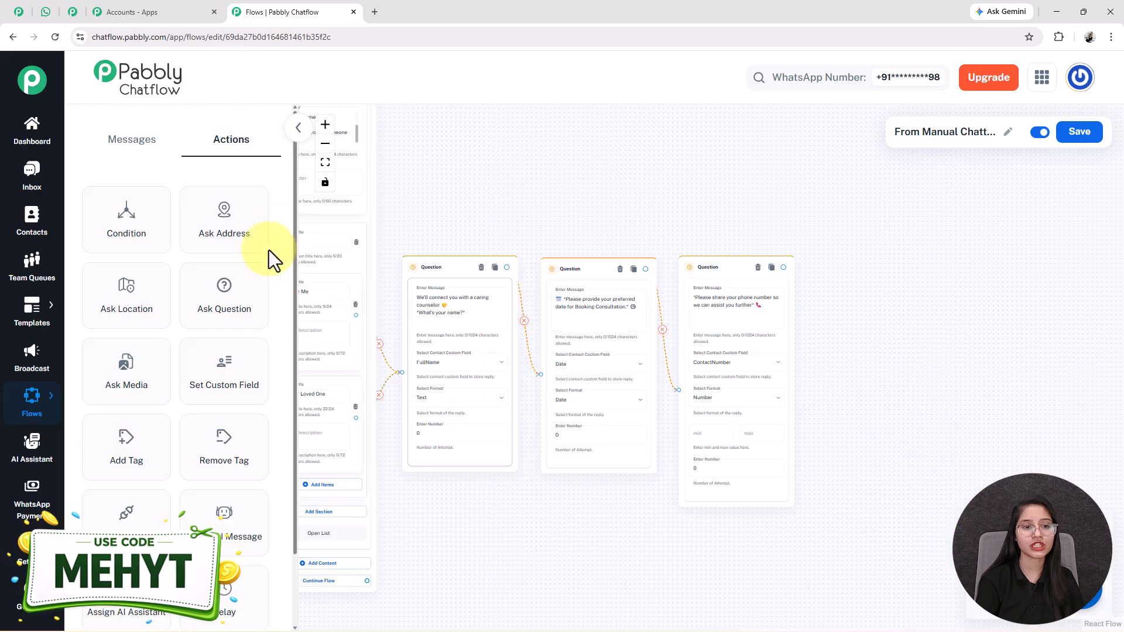
click(121, 151)
drag(123, 230, 844, 314)
drag(813, 253, 625, 172)
scroll(627, 174, up, 6)
drag(692, 206, 659, 174)
click(653, 322)
key(ctrl+v)
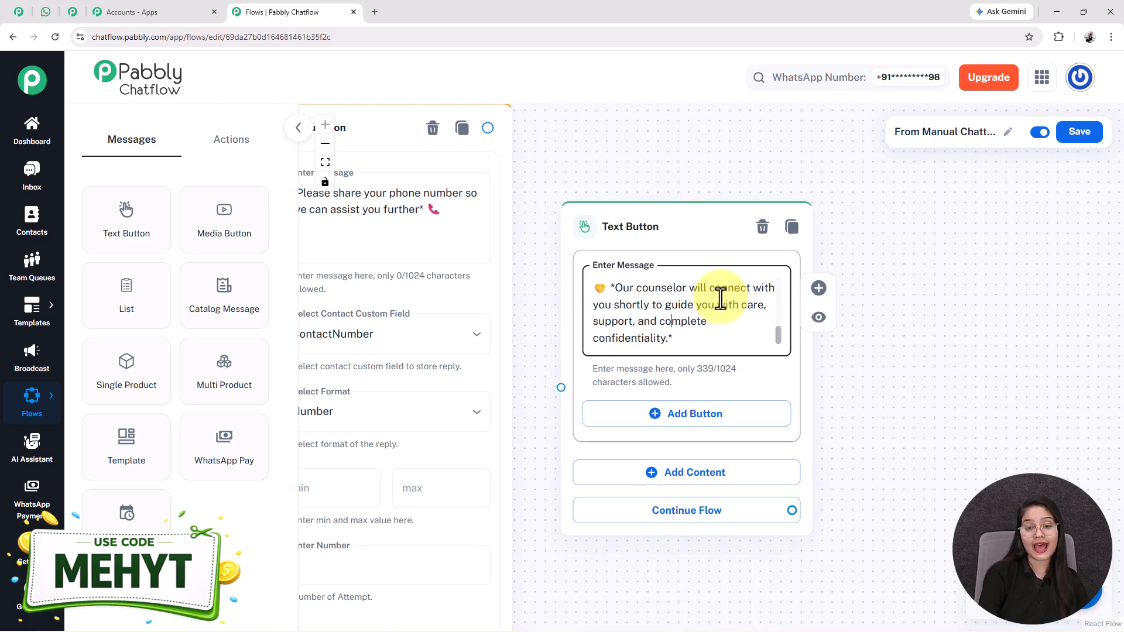
- Check the $FullName, $ContactNumber and $Date placeholders in the summary message
scroll(719, 296, up, 5)
key(Down)
key(Down)
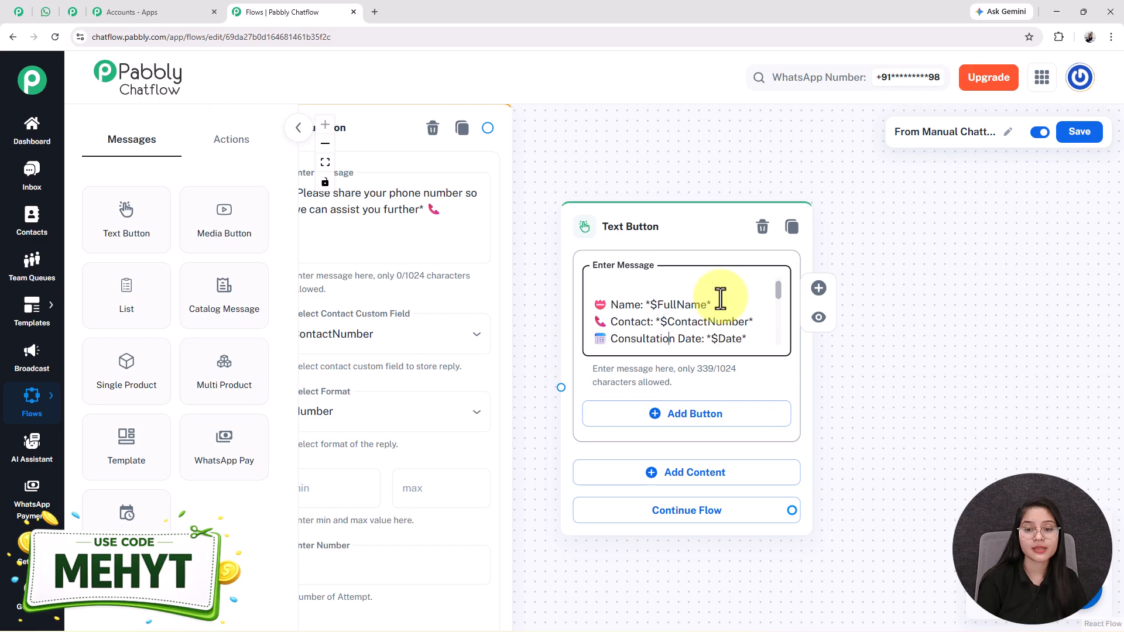
key(Down)
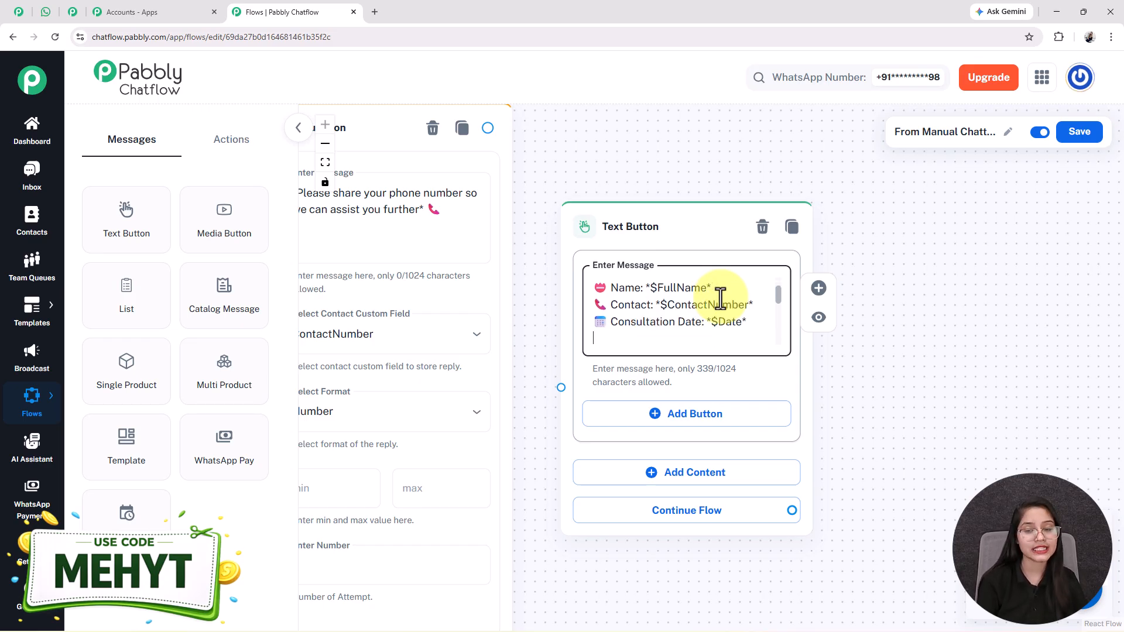
double_click(682, 288)
double_click(696, 307)
double_click(721, 322)
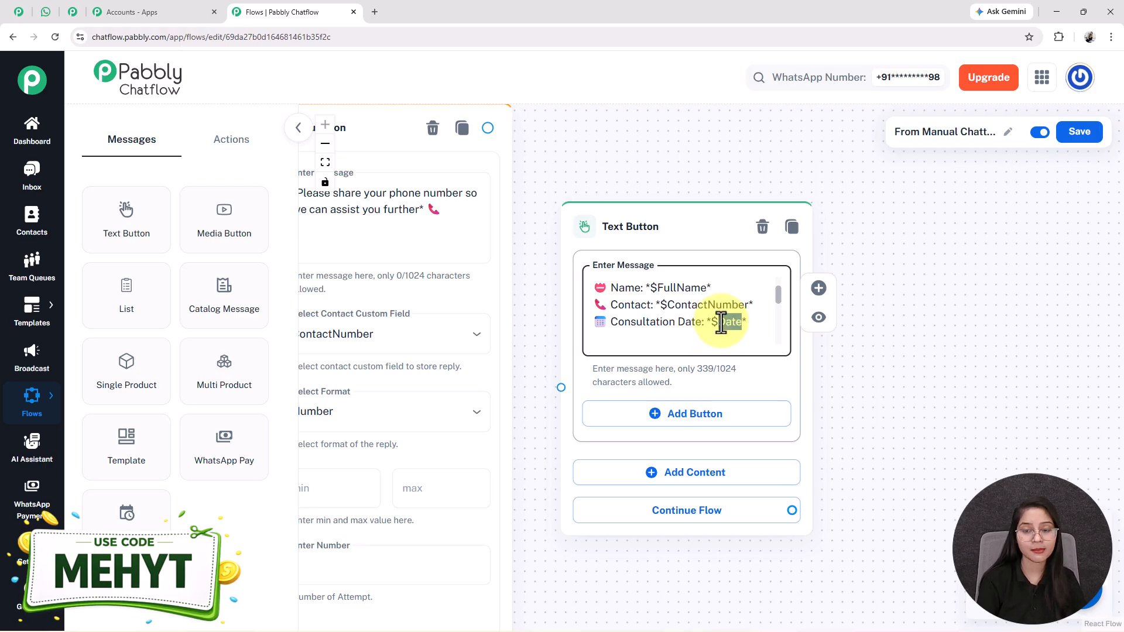
scroll(718, 322, down, 2)
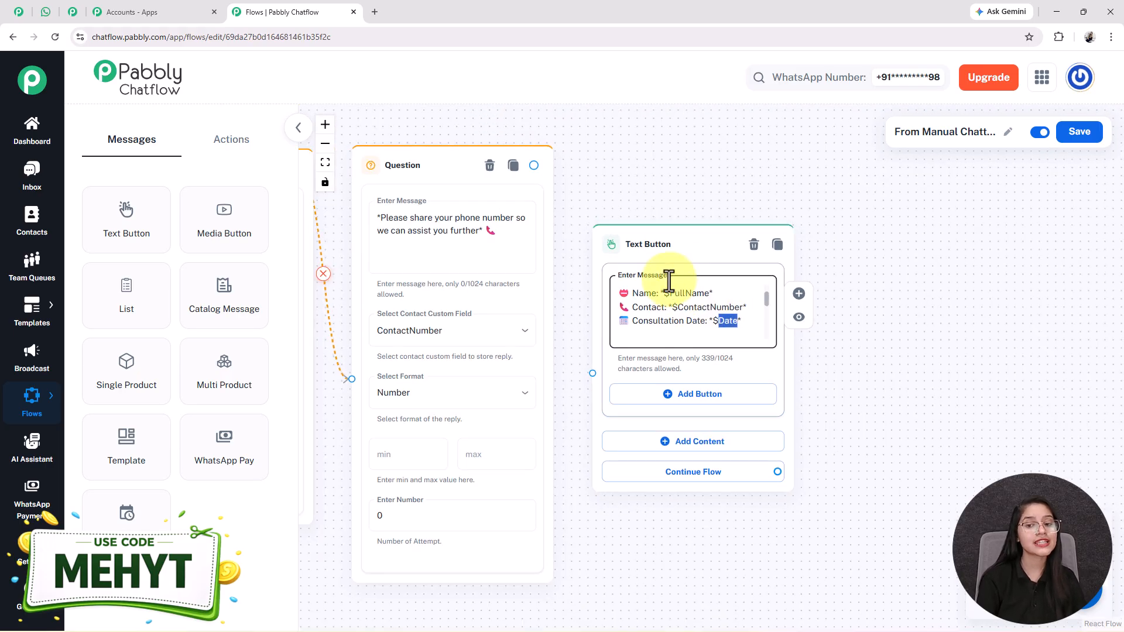
- Pan across the flow to compare the summary node with the earlier Question nodes
drag(671, 556, 765, 582)
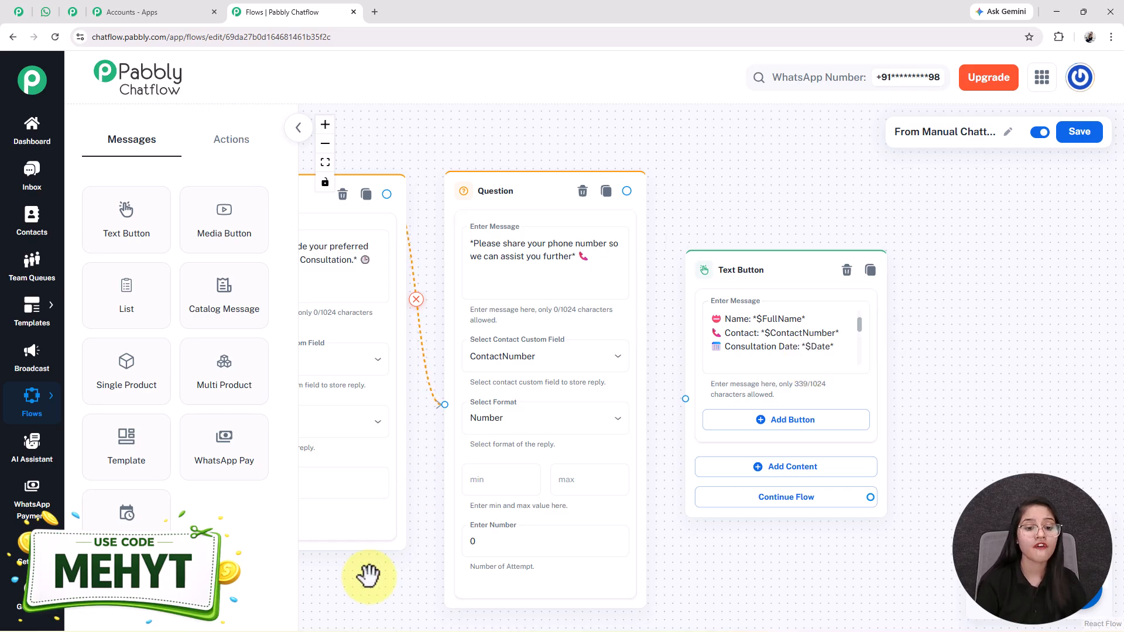
drag(366, 577, 710, 531)
drag(462, 576, 533, 627)
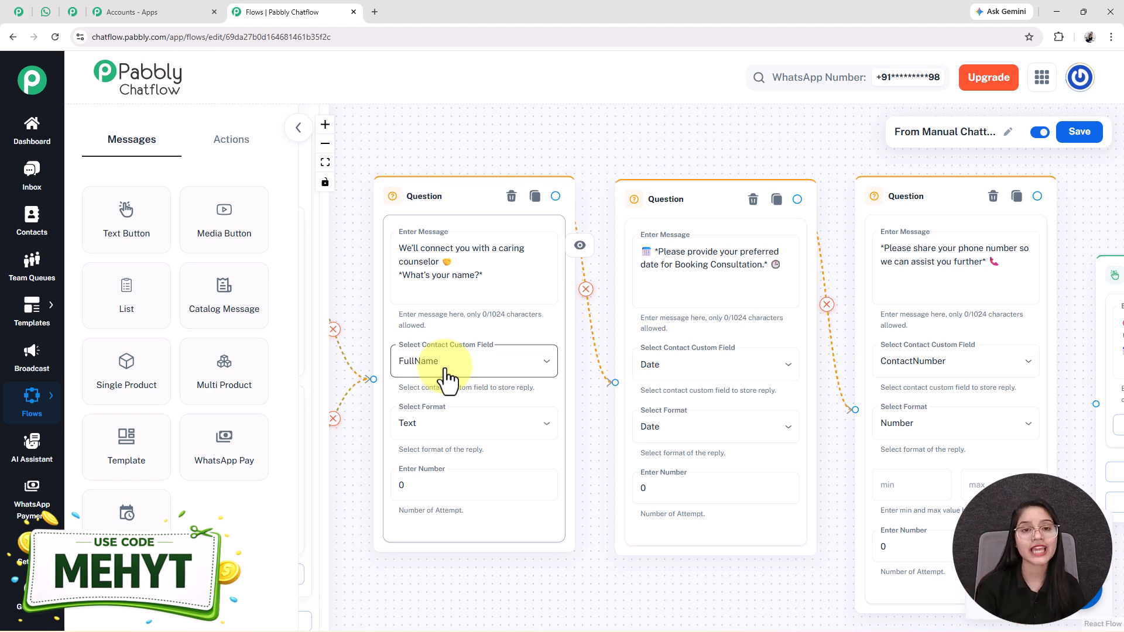
drag(1062, 195, 459, 175)
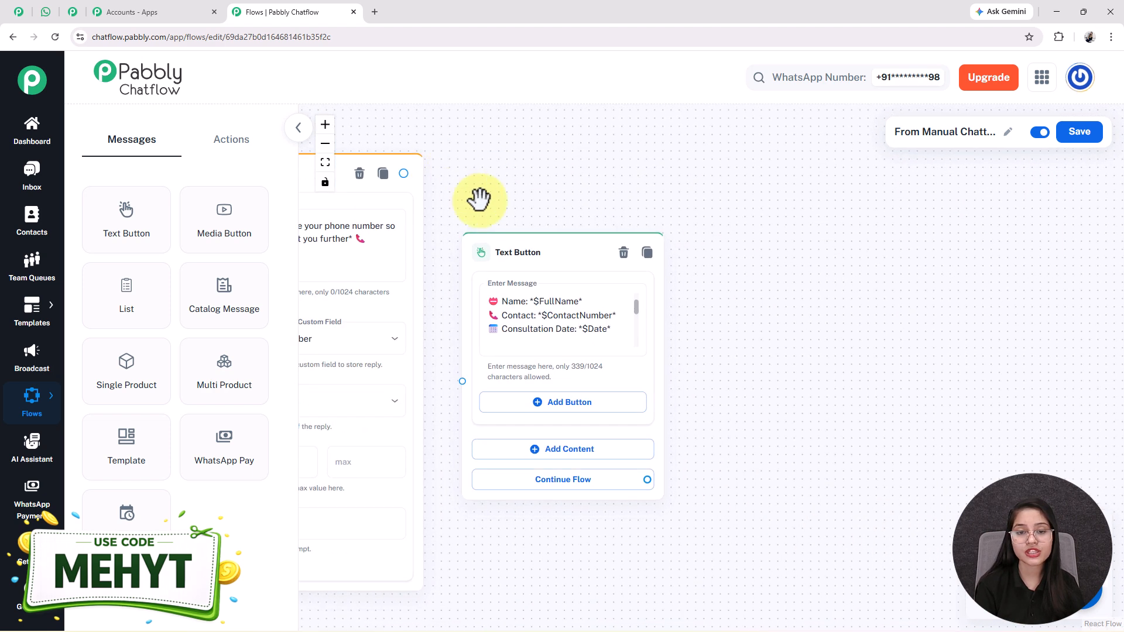
scroll(458, 176, up, 2)
double_click(560, 316)
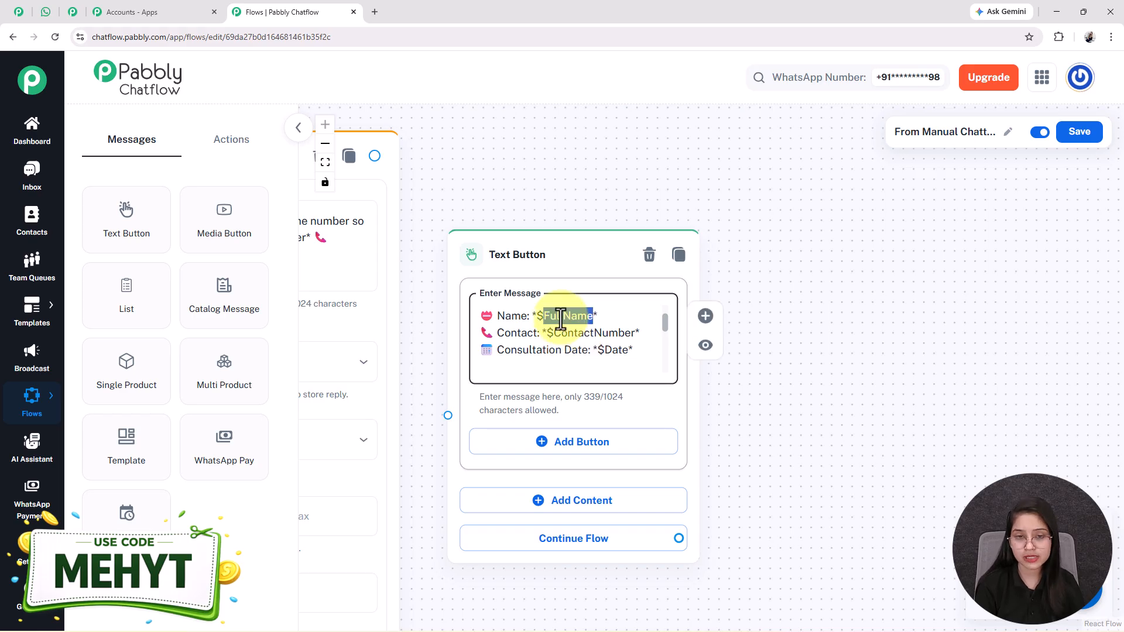
scroll(561, 319, down, 3)
scroll(560, 319, up, 3)
drag(417, 162, 531, 401)
scroll(531, 401, down, 3)
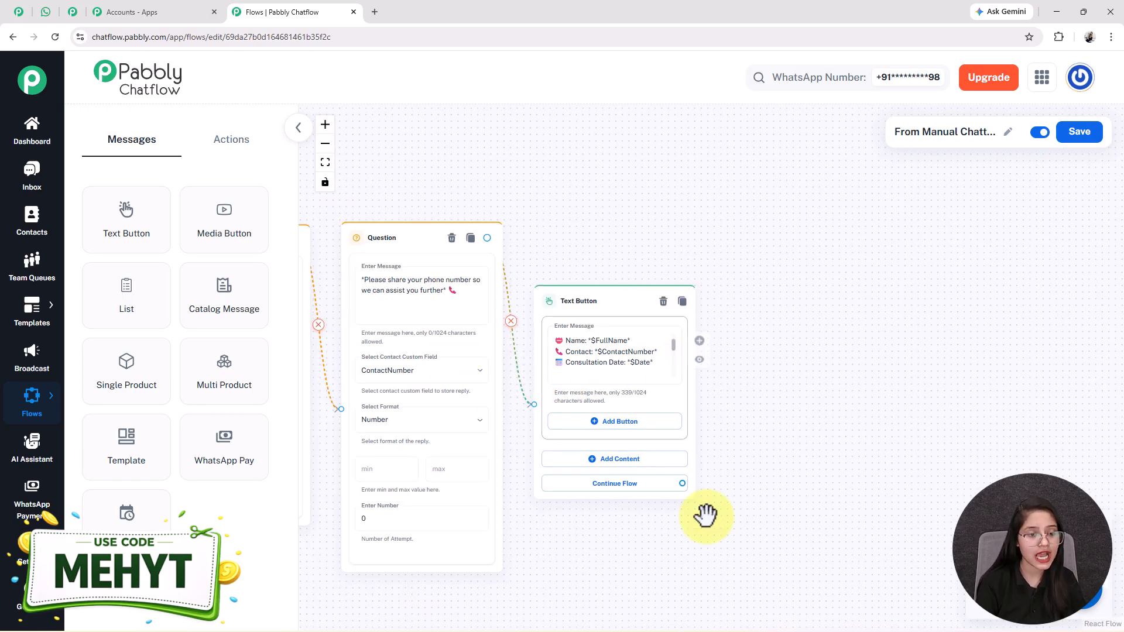
mouse_move(35, 547)
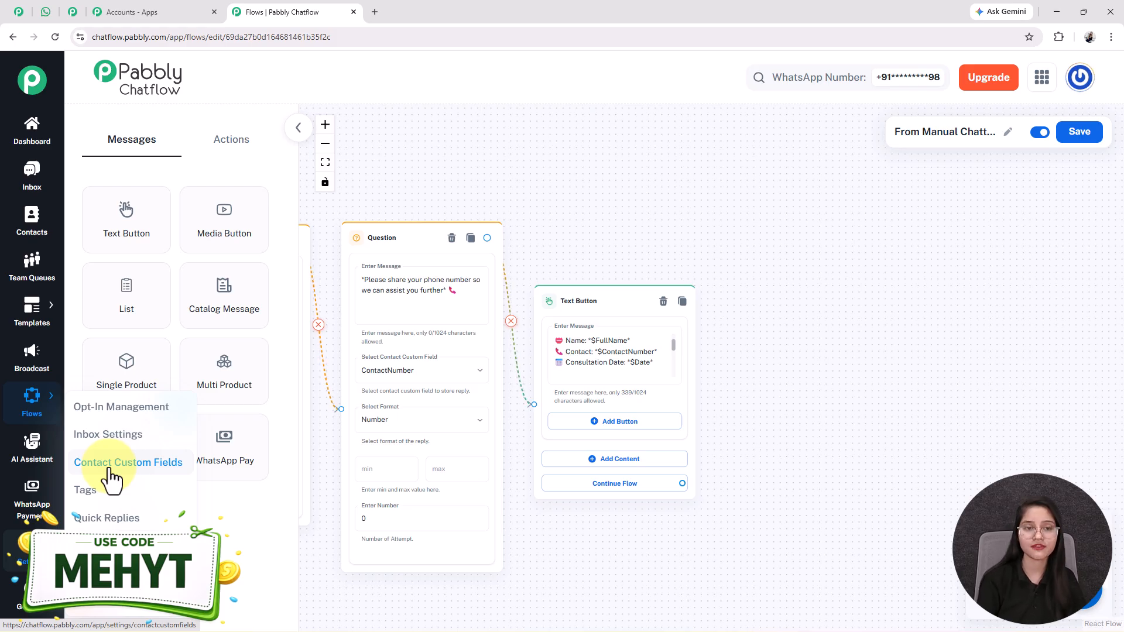
- Link Talk to Counselor to a new Text Button with the reassurance message ending "we're just a message away."
click(325, 163)
scroll(458, 370, up, 5)
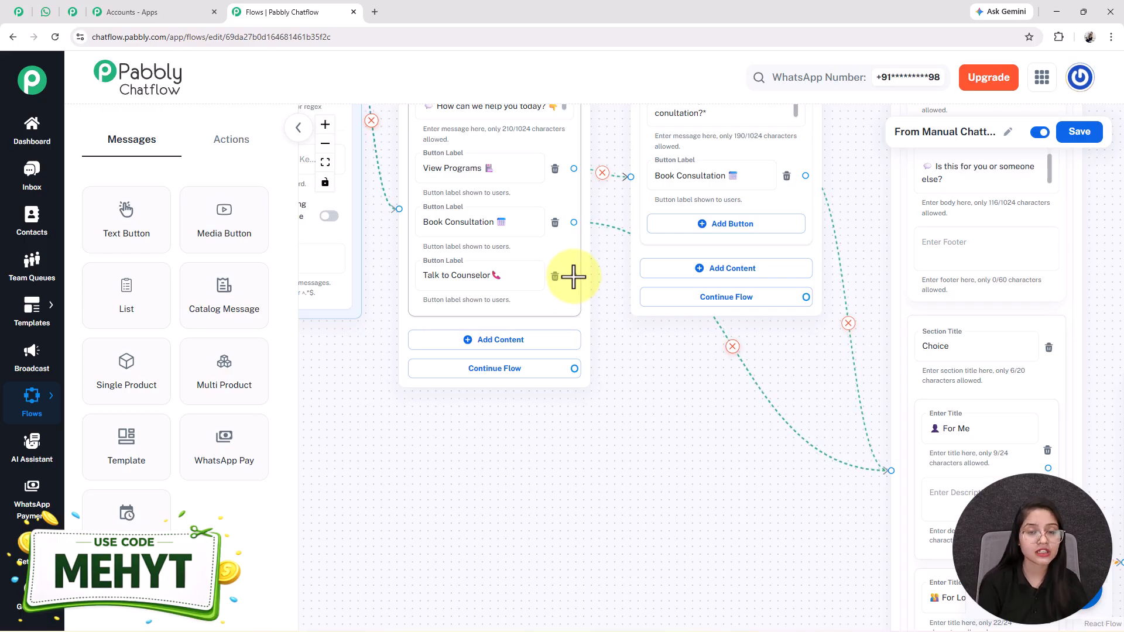
drag(573, 276, 578, 457)
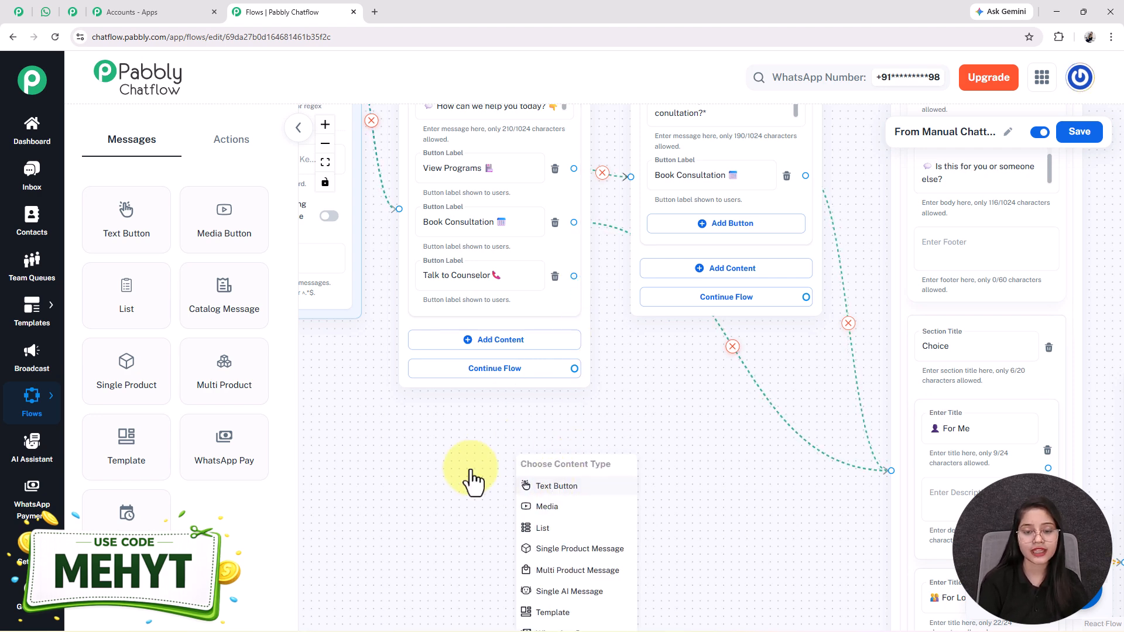
click(540, 484)
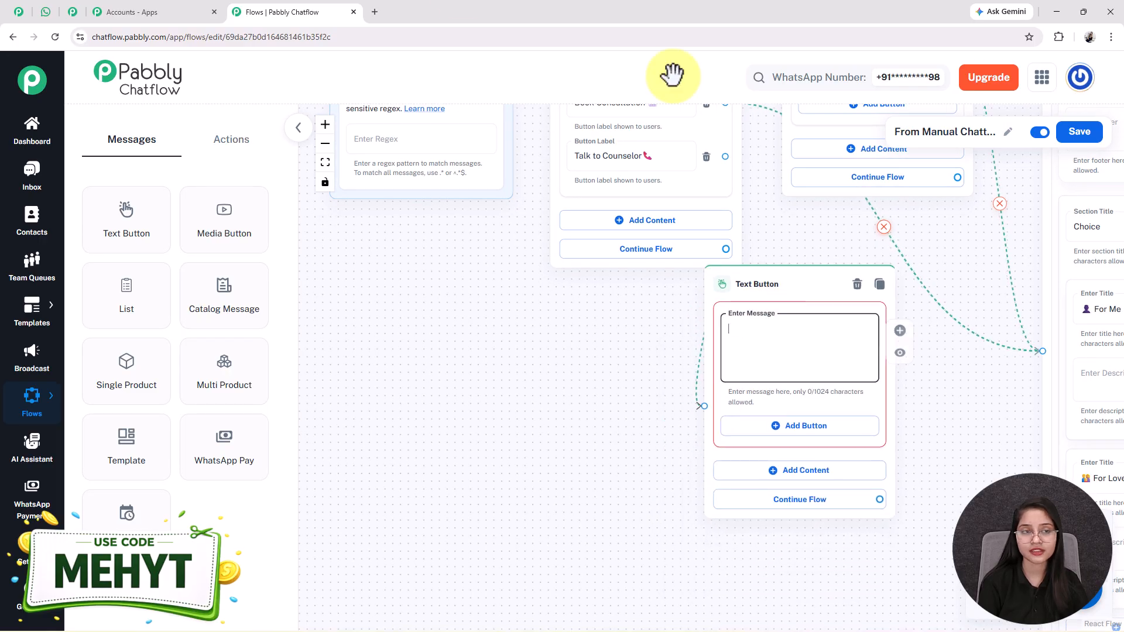
click(566, 345)
key(ctrl+v)
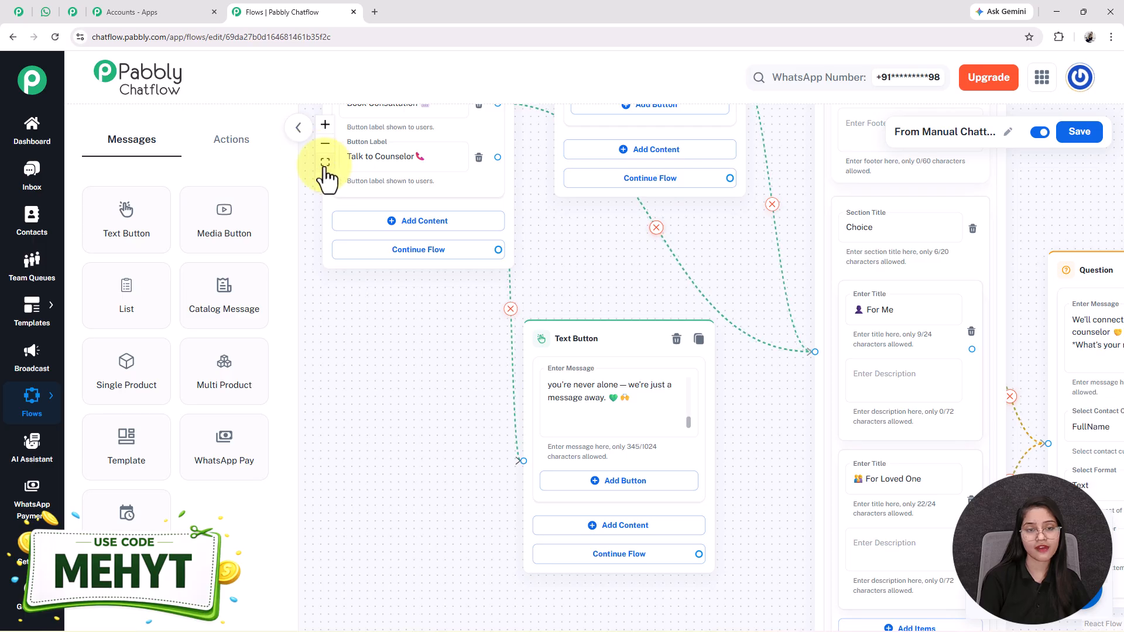
click(324, 162)
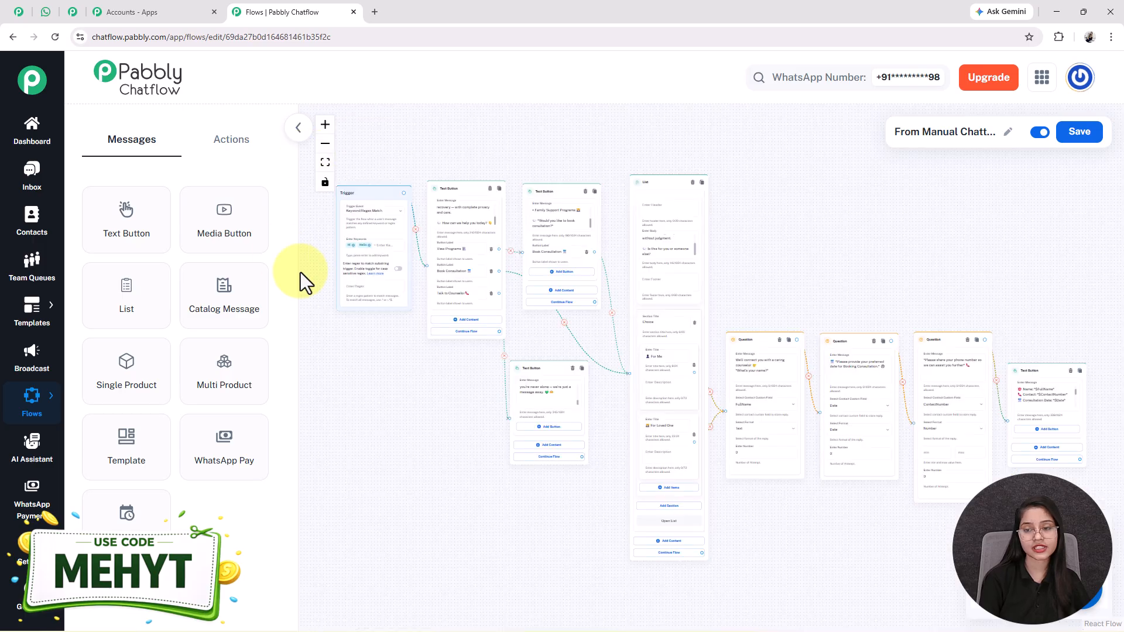
- Save the complete flow, confirming "Flow updated successfully", and look over the canvas
click(1079, 133)
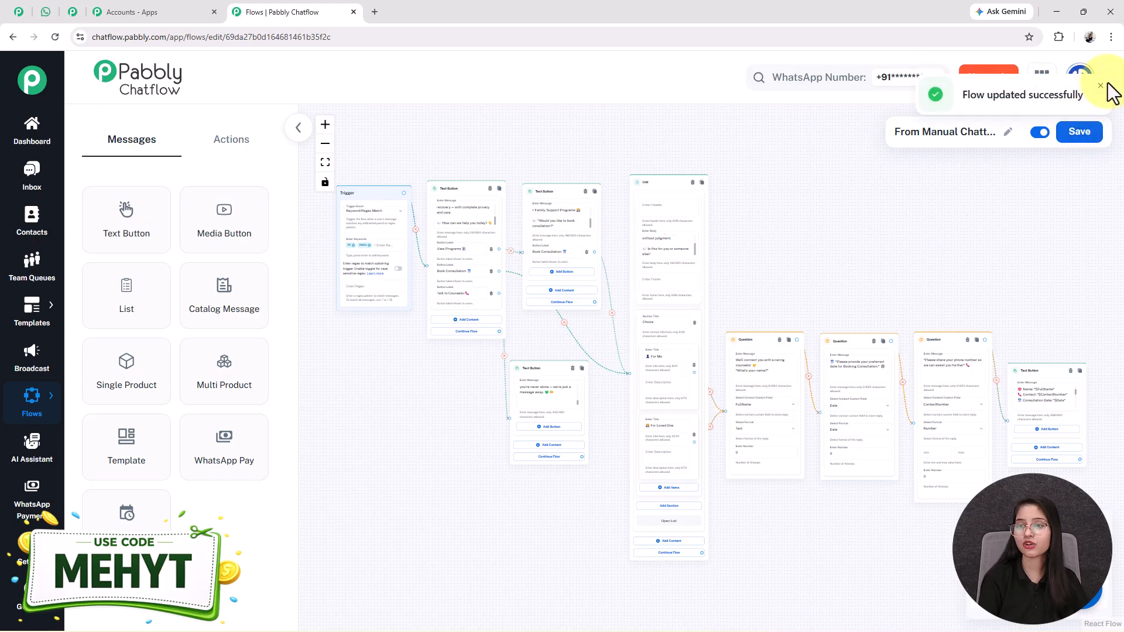
drag(869, 279, 868, 242)
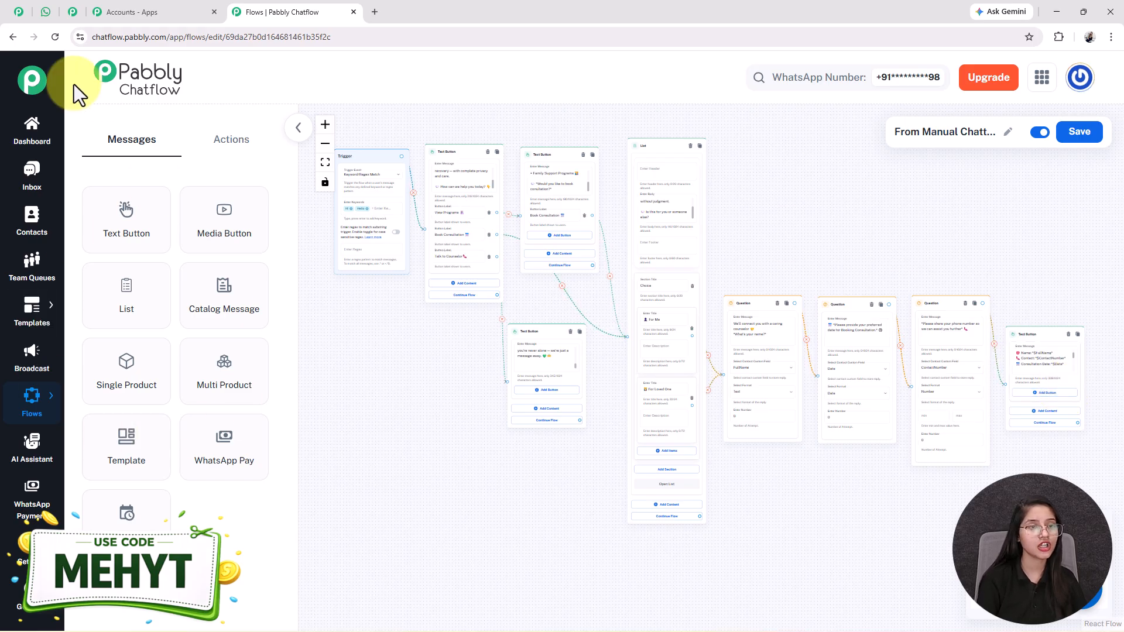
scroll(345, 214, up, 2)
scroll(346, 214, up, 2)
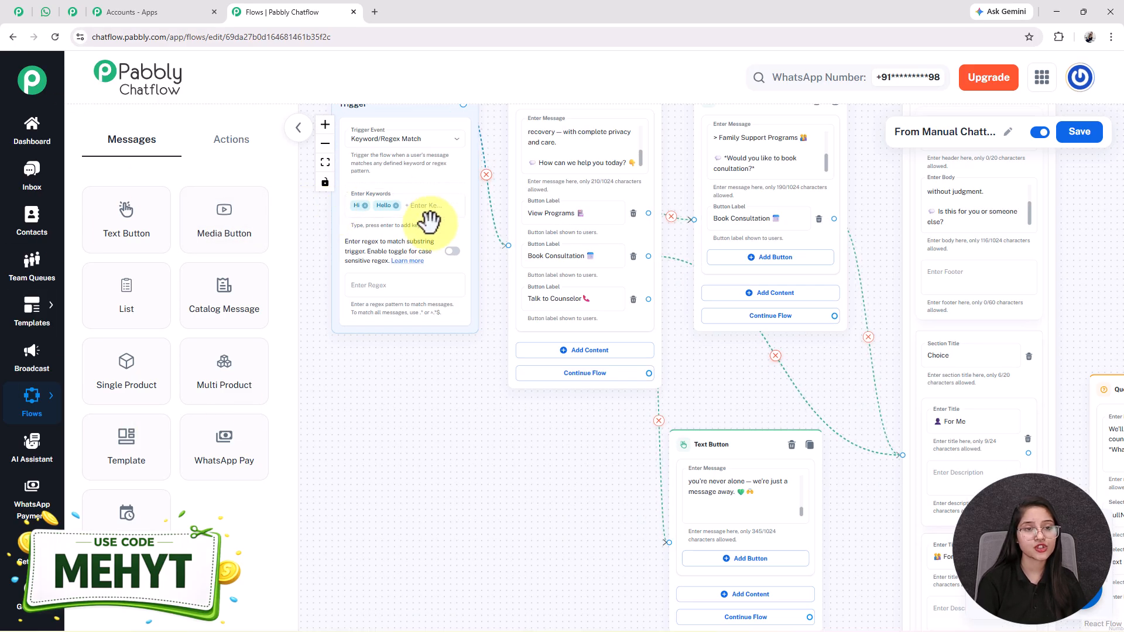
scroll(426, 220, down, 3)
- Send Hi to the chatbot and choose View Programs from its reply
click(53, 17)
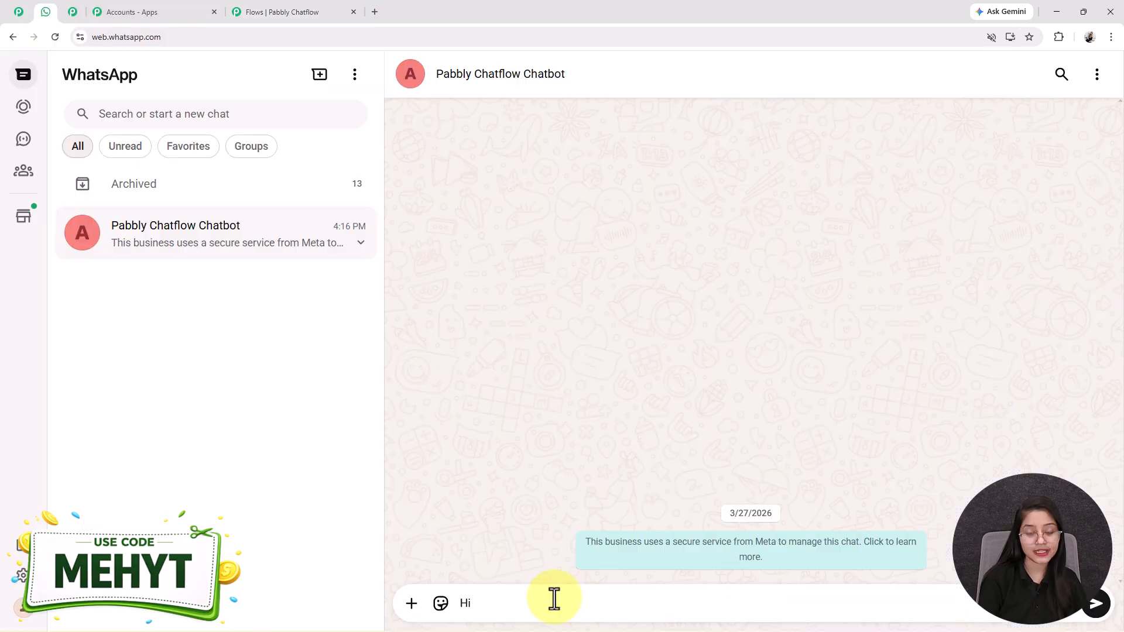
key(Return)
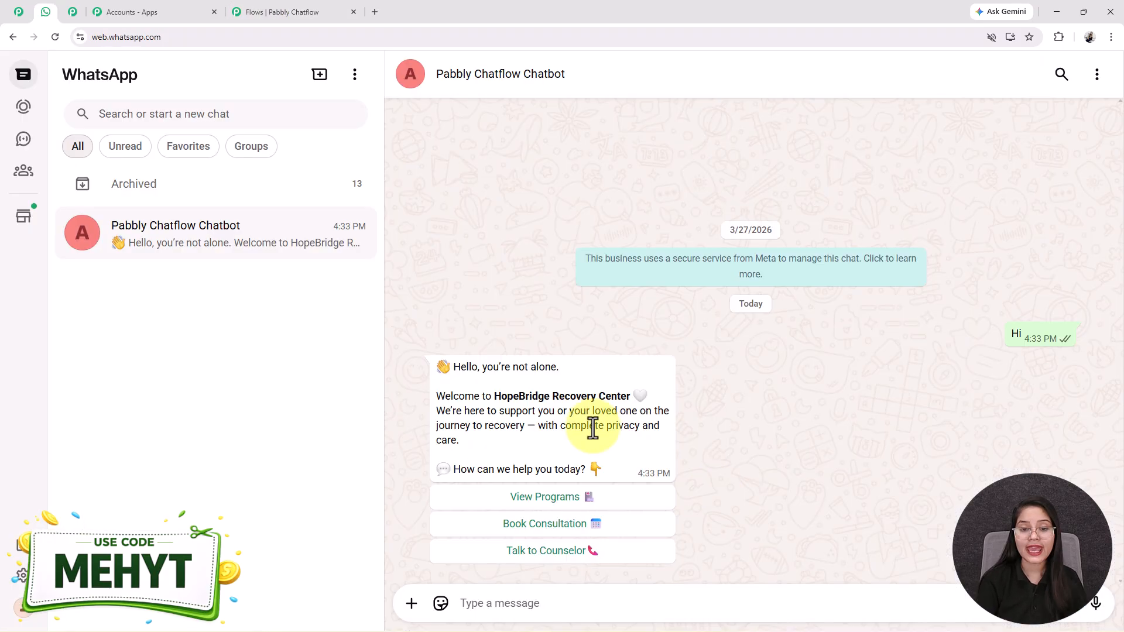
click(290, 12)
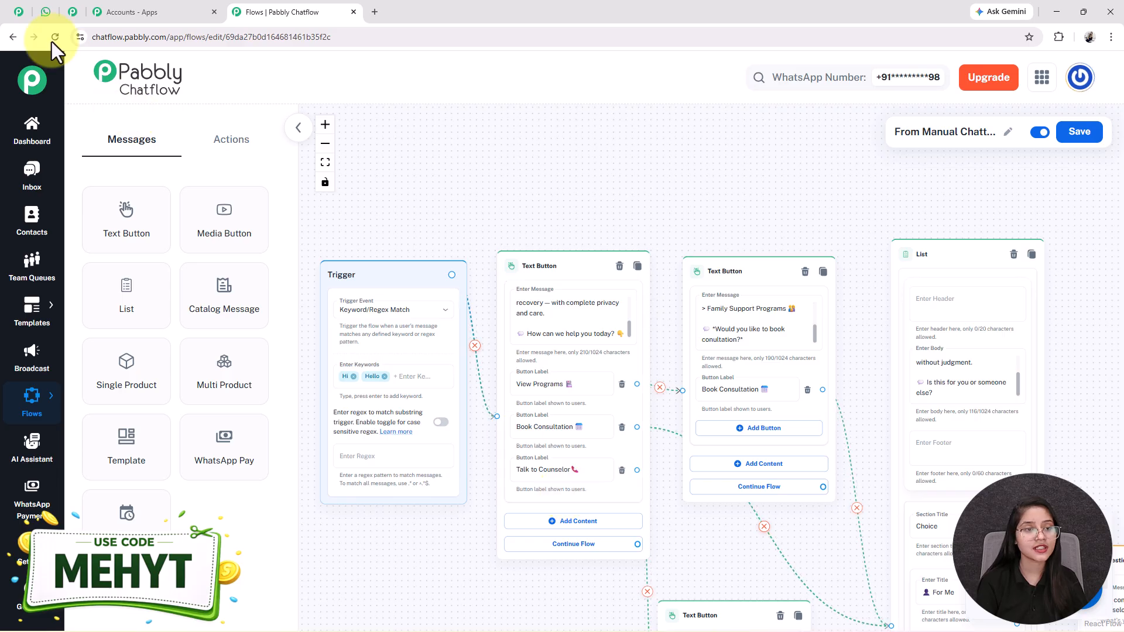
click(45, 11)
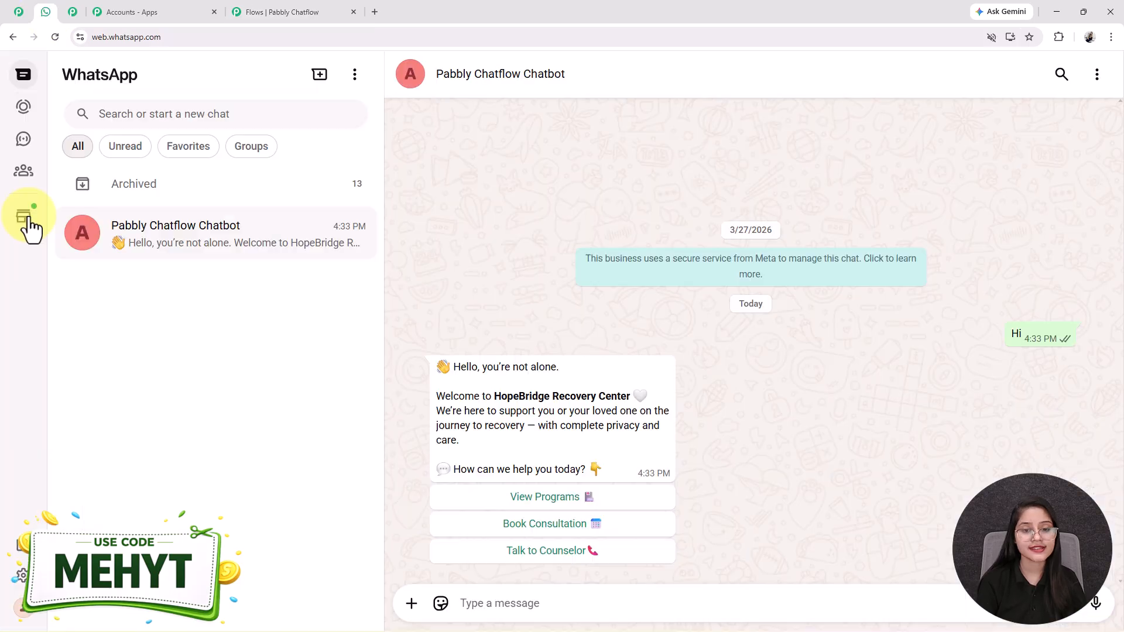
click(534, 497)
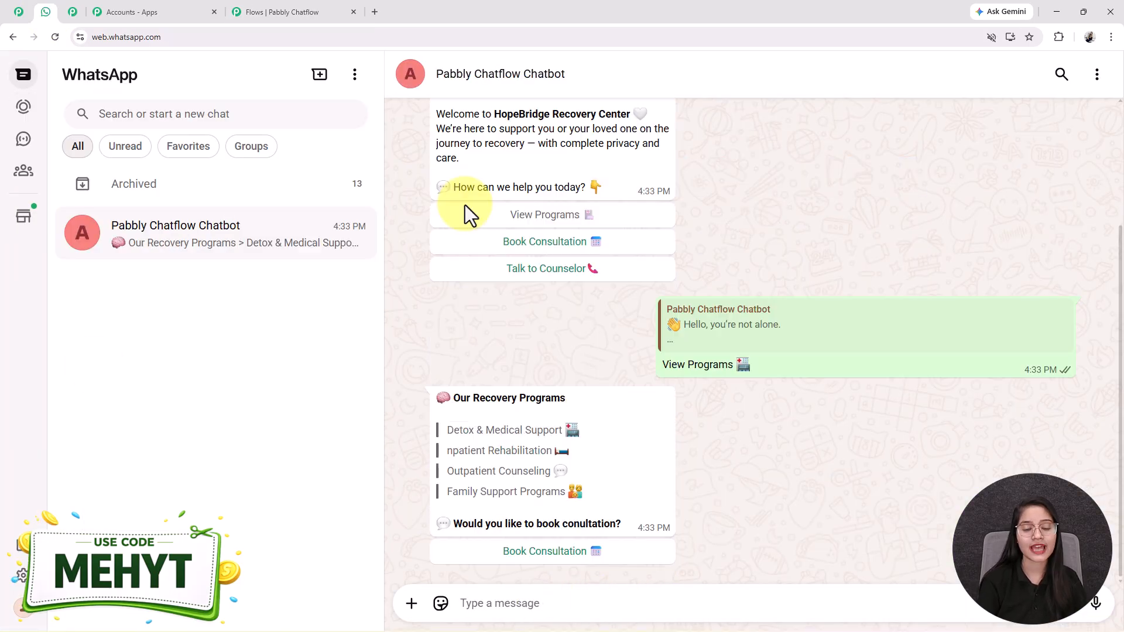
drag(433, 397, 634, 527)
click(633, 528)
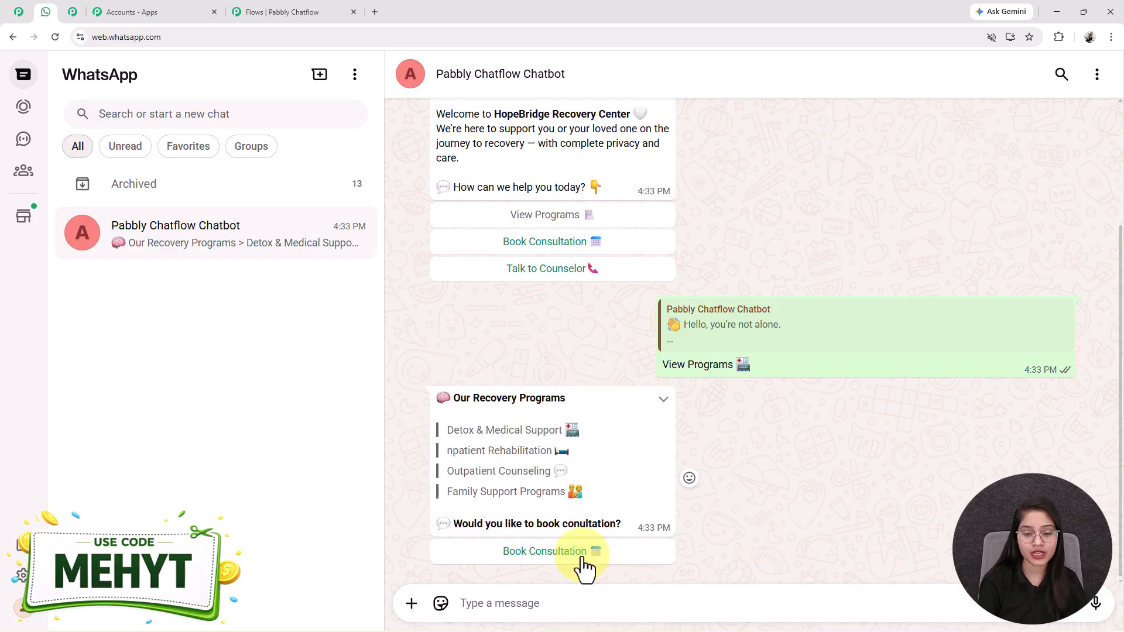
- Reply Book Consultation, then send For Loved One from the who-is-it-for list
click(585, 553)
click(559, 605)
drag(439, 479, 609, 518)
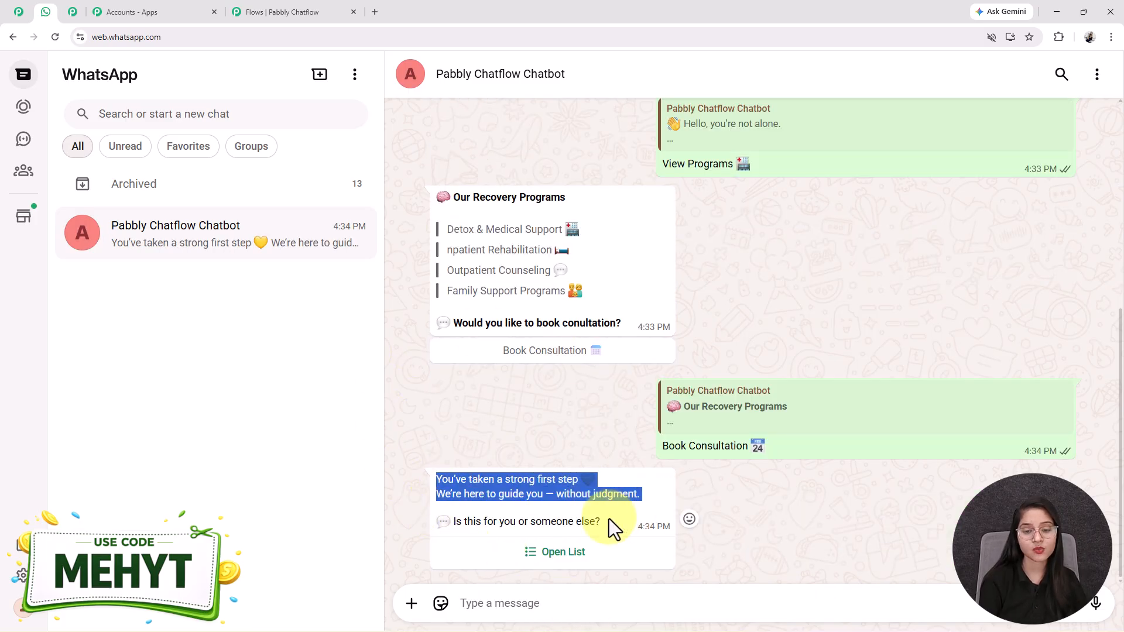
click(563, 562)
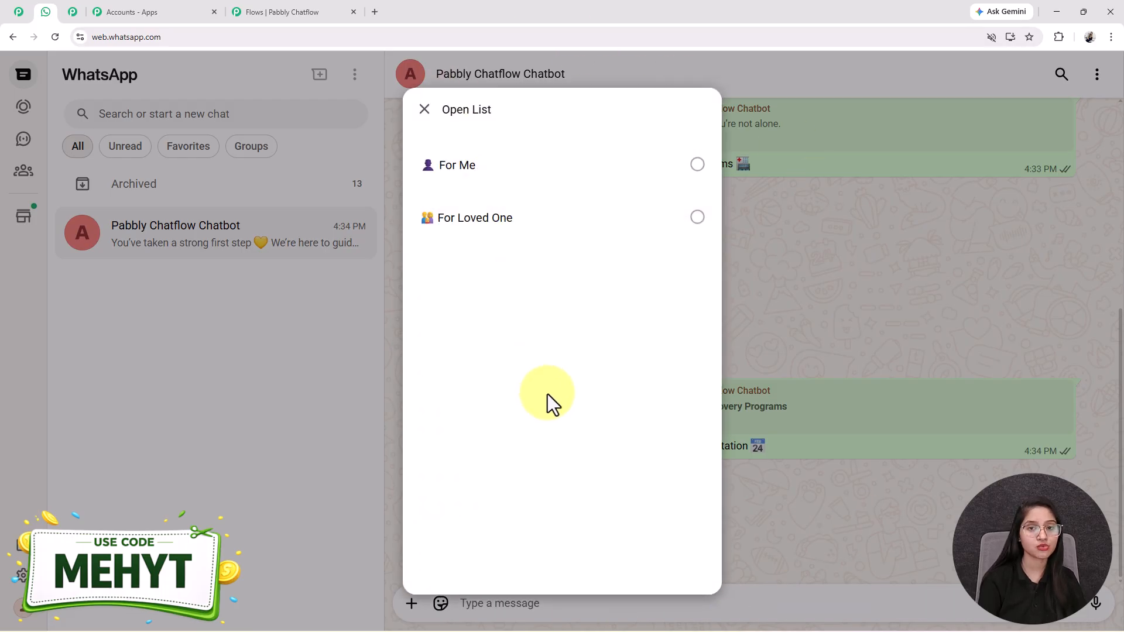
click(492, 228)
click(675, 547)
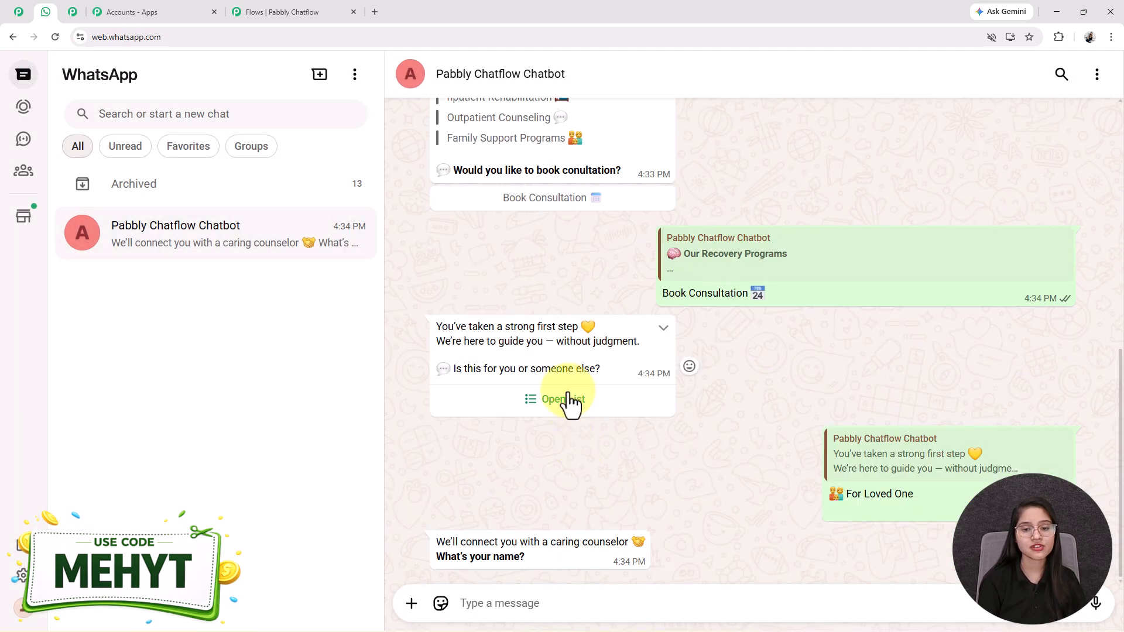
click(565, 397)
key(Escape)
click(288, 11)
drag(760, 564, 623, 311)
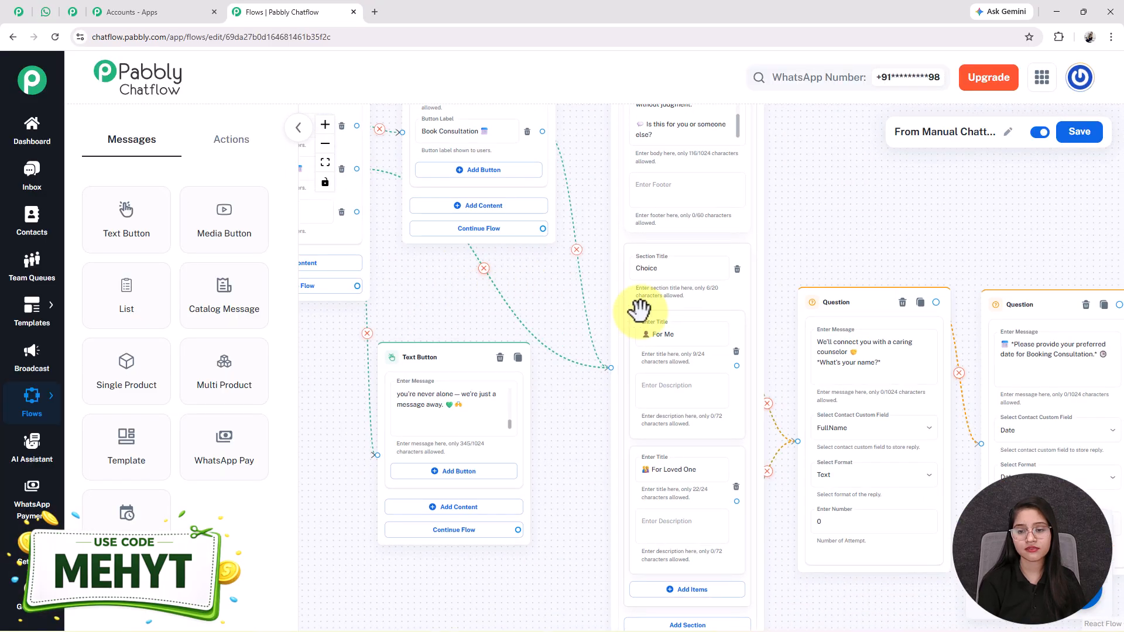
scroll(624, 310, down, 3)
click(45, 11)
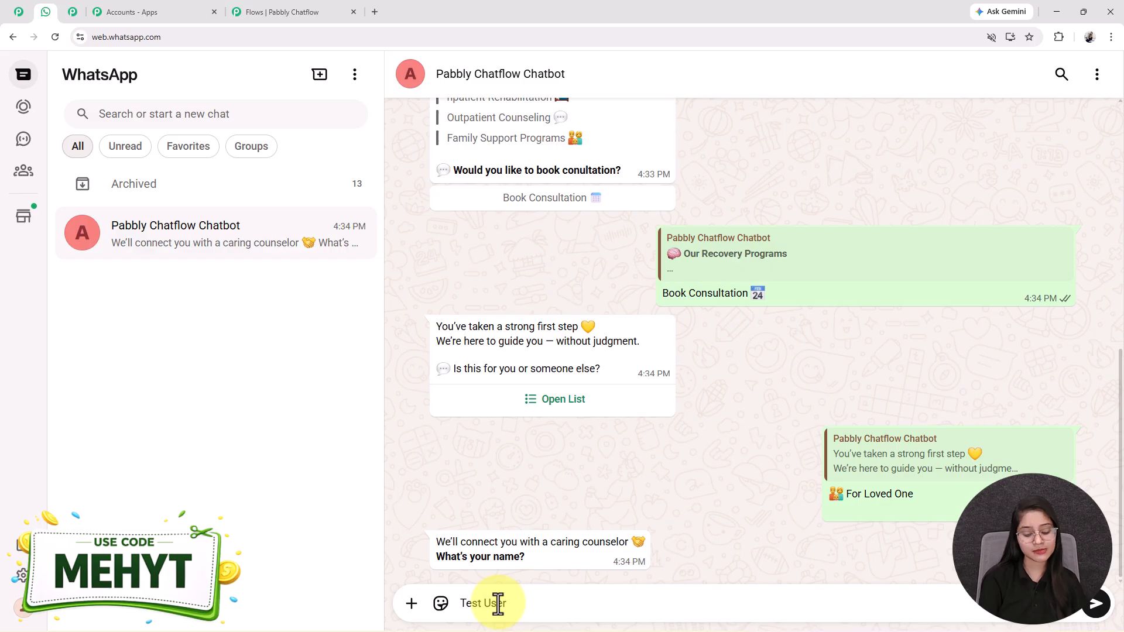
- Send the name Test User, the date 21/04/2026 and a test phone number to the bot
key(Return)
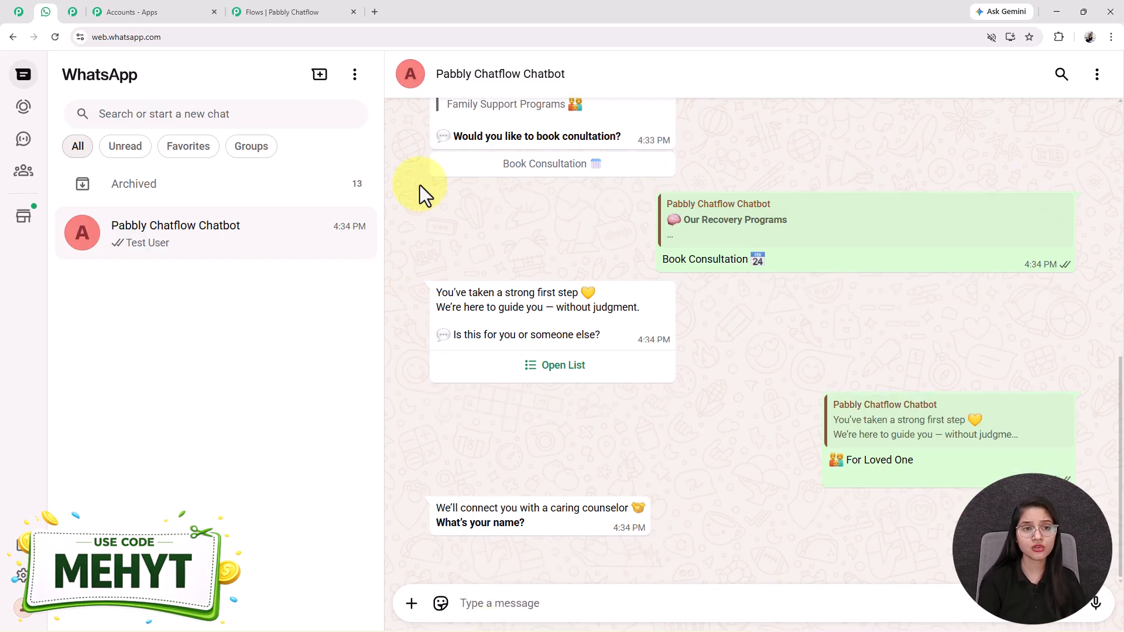
click(294, 8)
scroll(442, 397, up, 3)
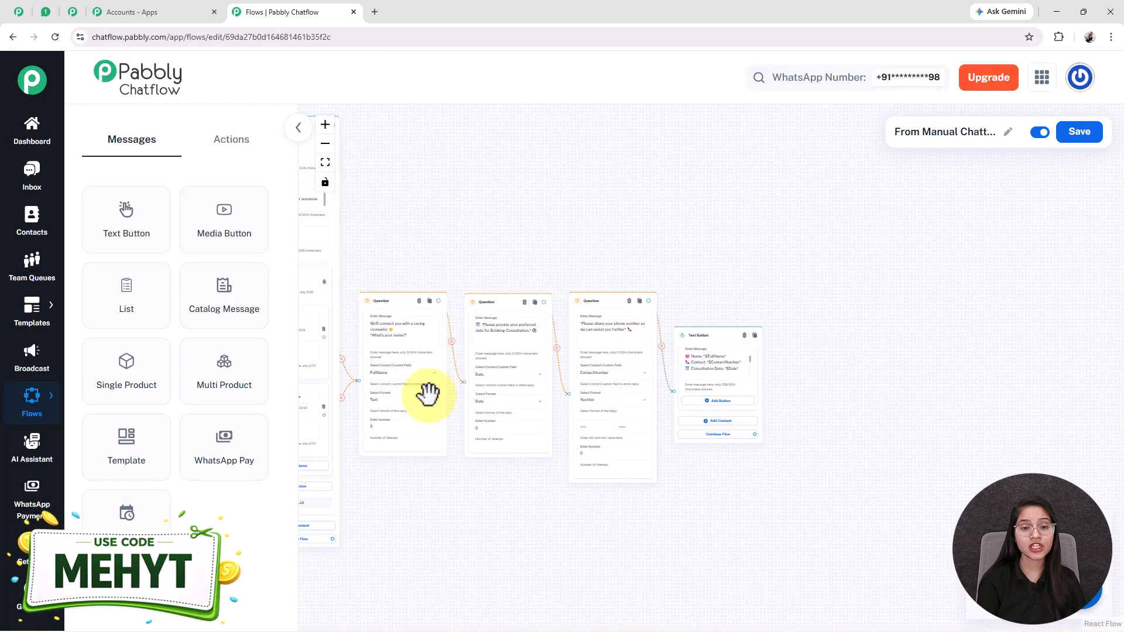
click(45, 11)
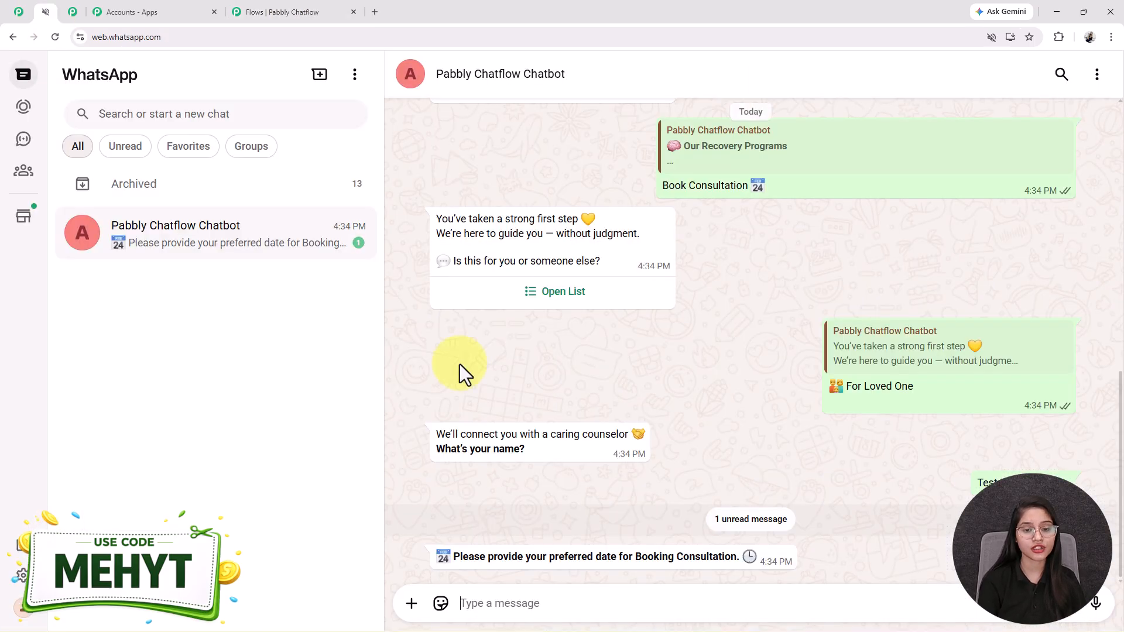
click(505, 612)
text(21)
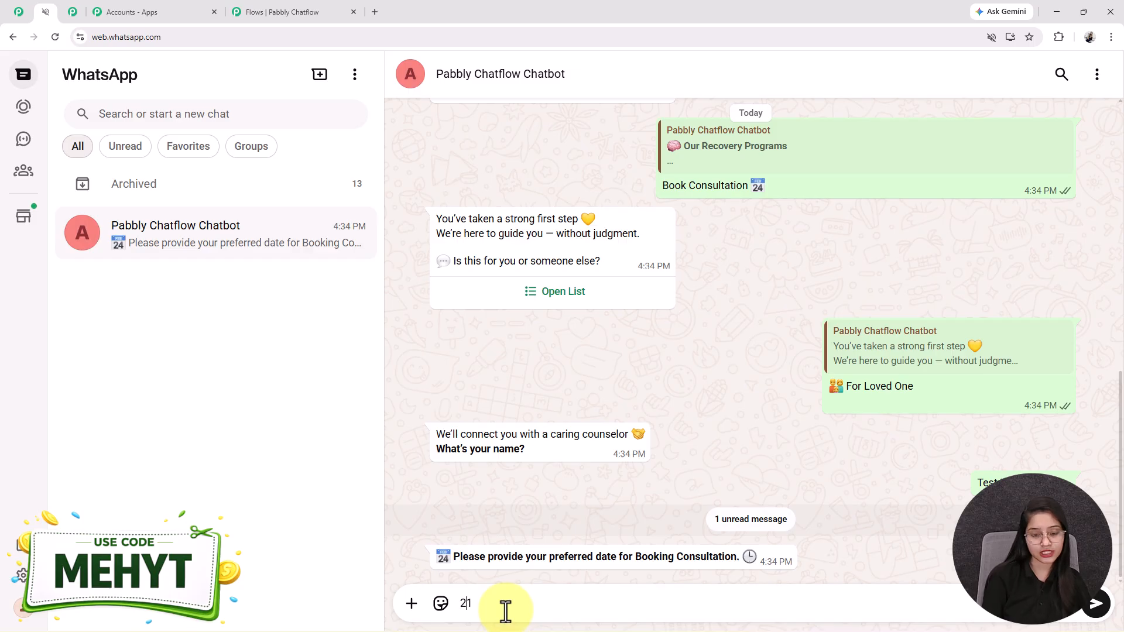
text(/04/2026)
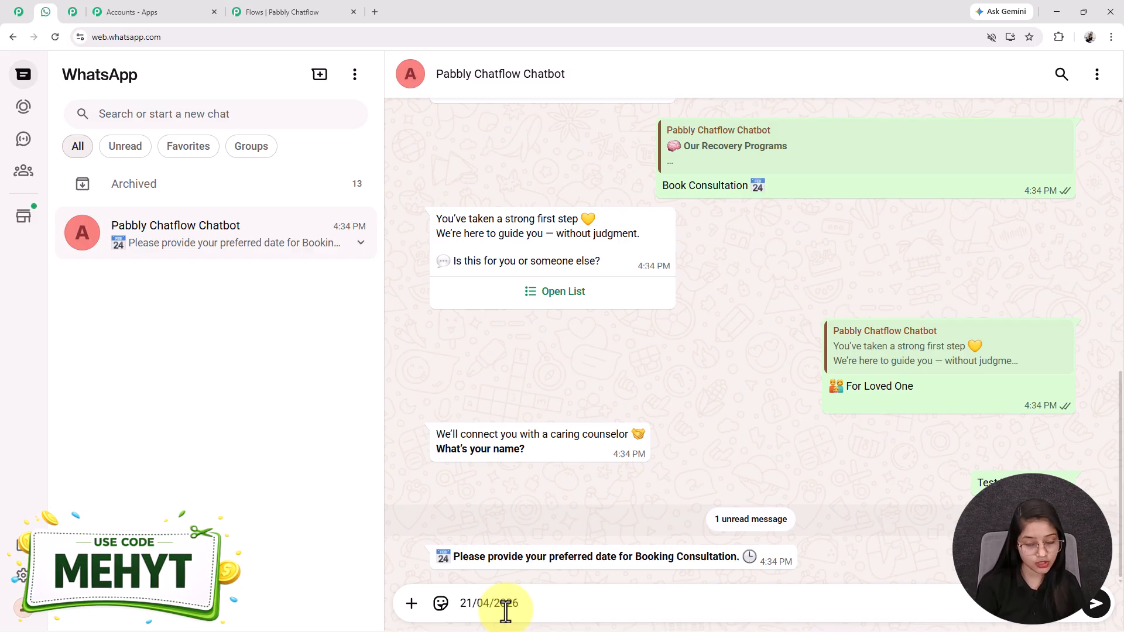
key(Return)
text(8989898989)
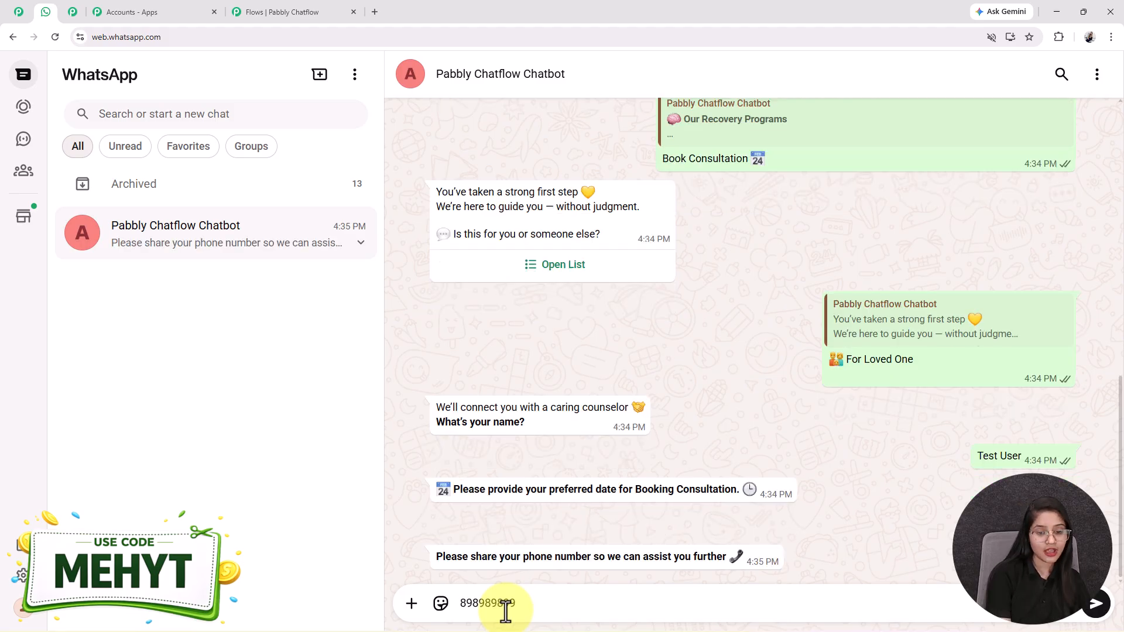
key(Return)
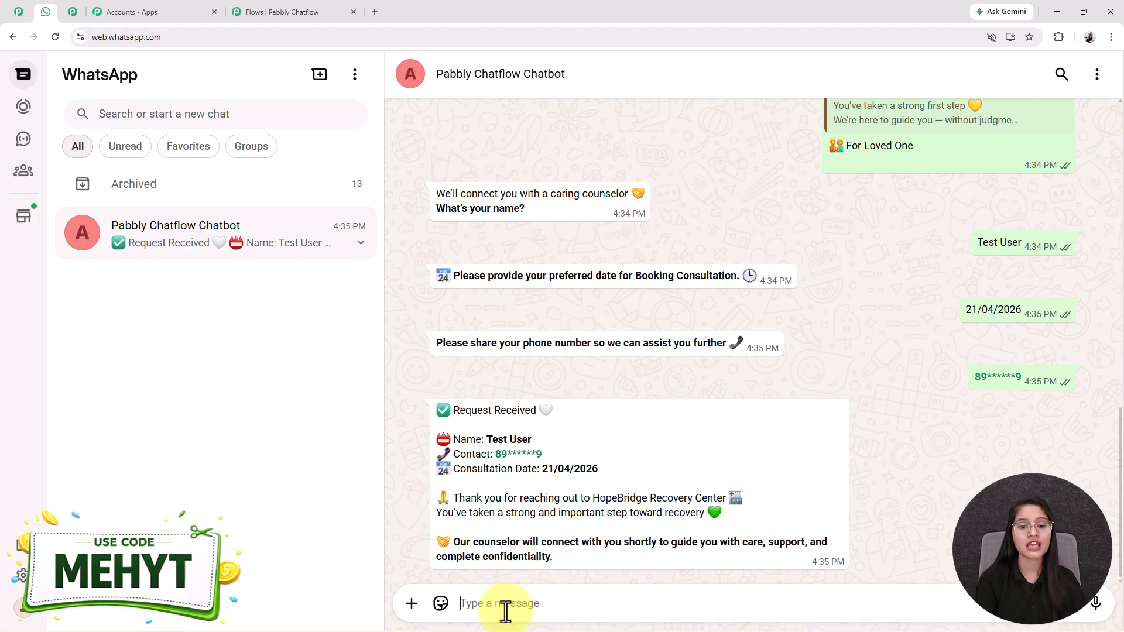
- Check the Request Received summary's name and 21/04/2026 date against the earlier replies
drag(532, 439, 501, 455)
drag(599, 469, 541, 468)
drag(1024, 314, 966, 310)
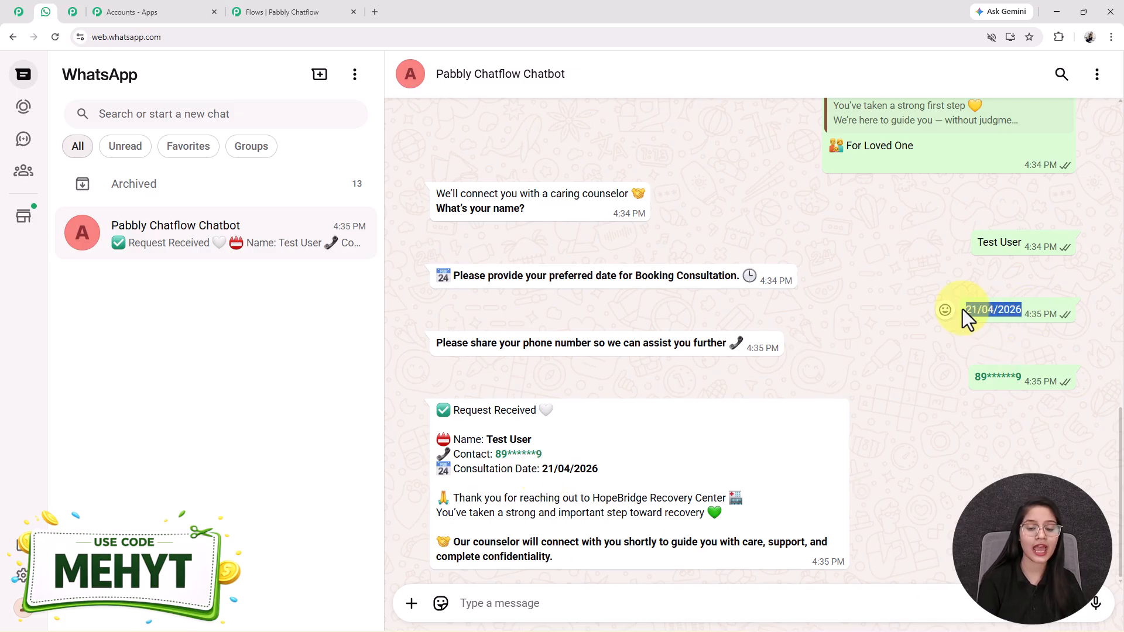
scroll(537, 448, up, 5)
scroll(538, 448, down, 5)
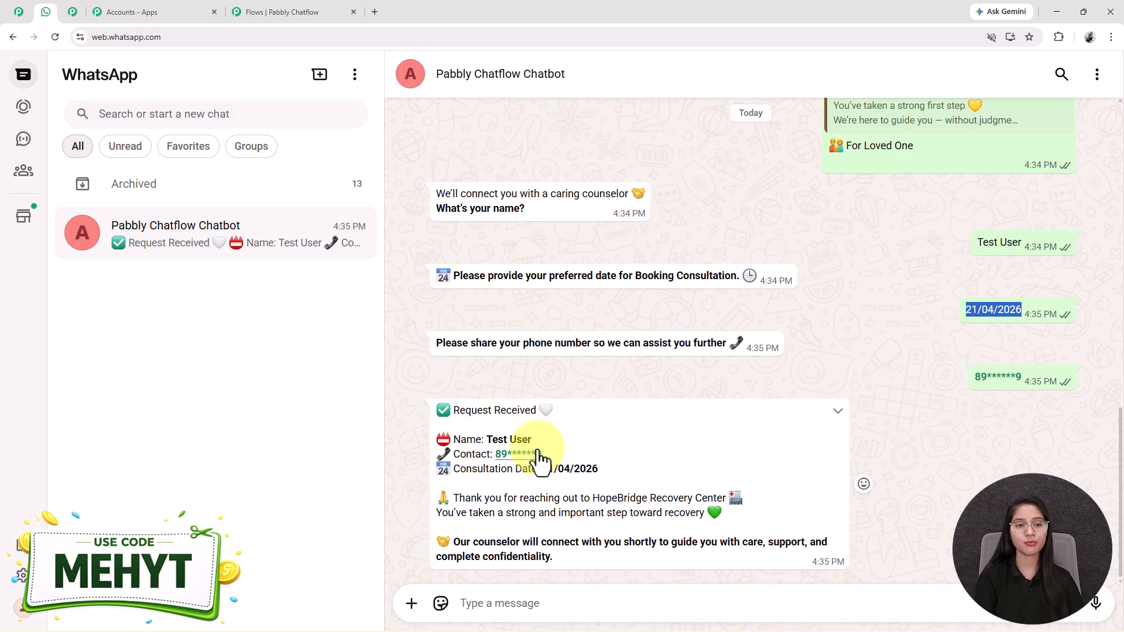
- Compare the fitted full flow with the completed WhatsApp test chat, ending back in the flow editor
click(300, 10)
click(325, 163)
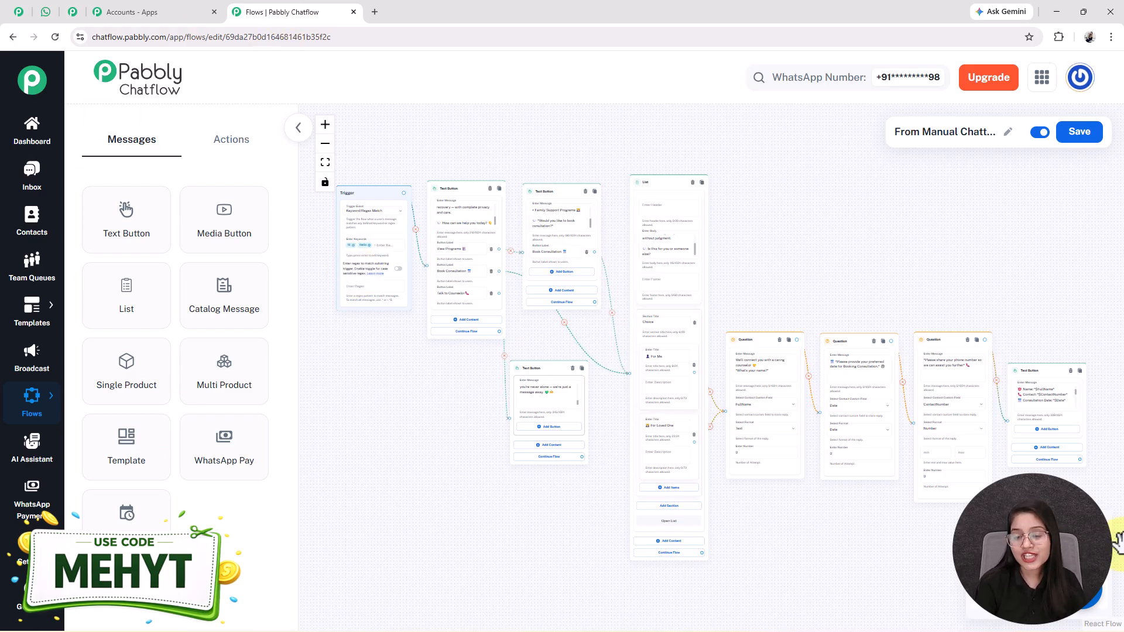
click(46, 12)
scroll(542, 449, up, 5)
scroll(543, 449, up, 8)
scroll(543, 449, down, 10)
scroll(543, 449, down, 4)
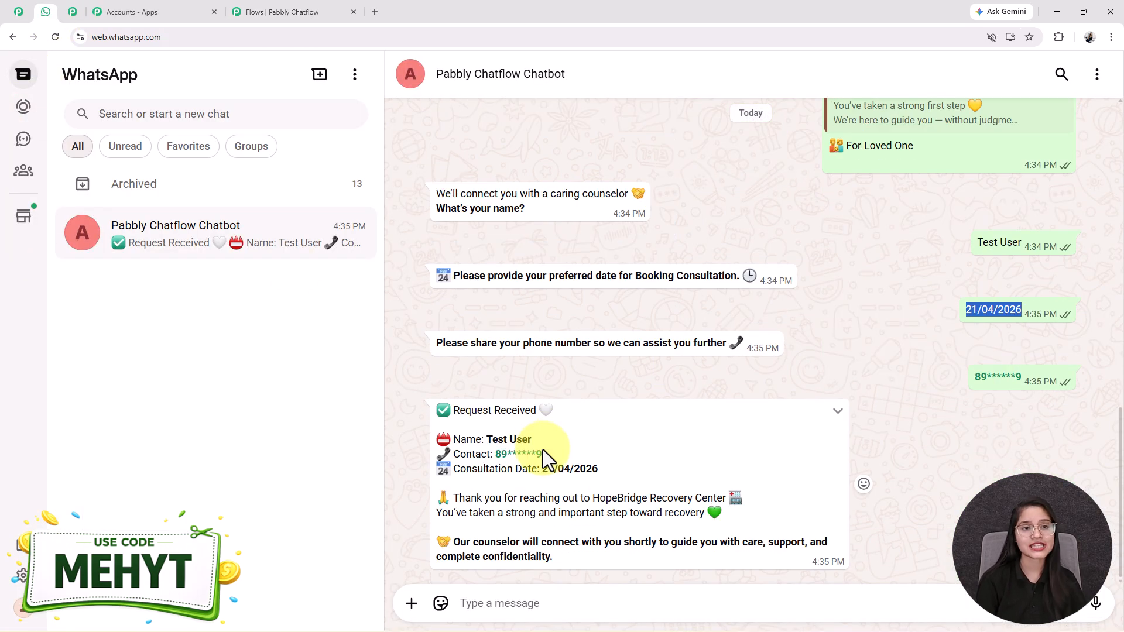
click(247, 10)
- Open the pabbly.com/chatflow landing page in the third browser tab
click(69, 12)
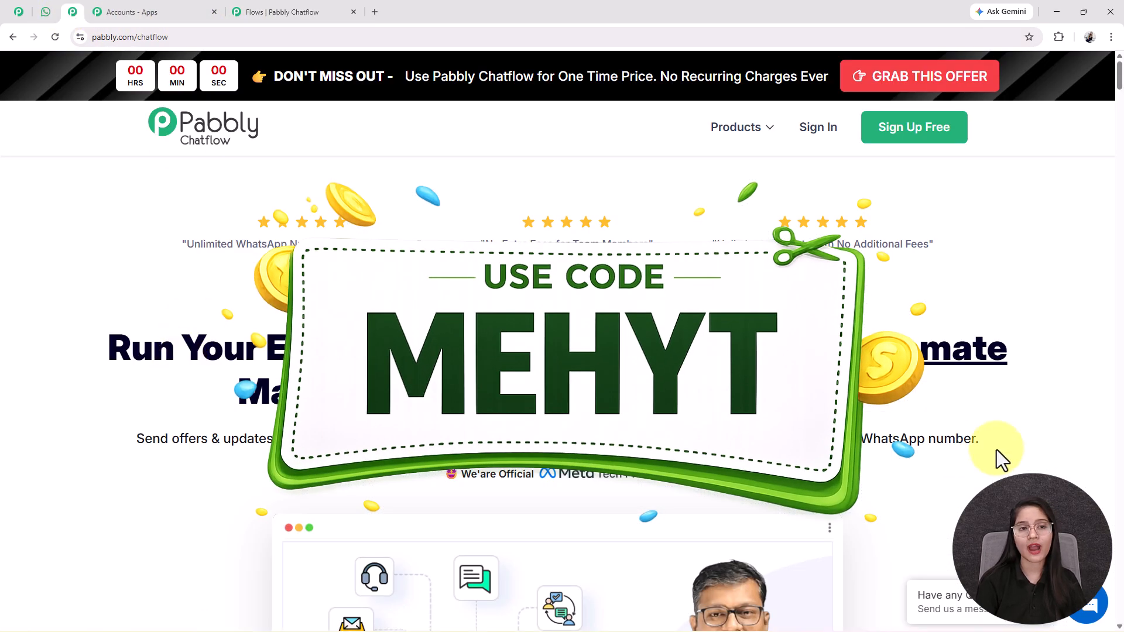